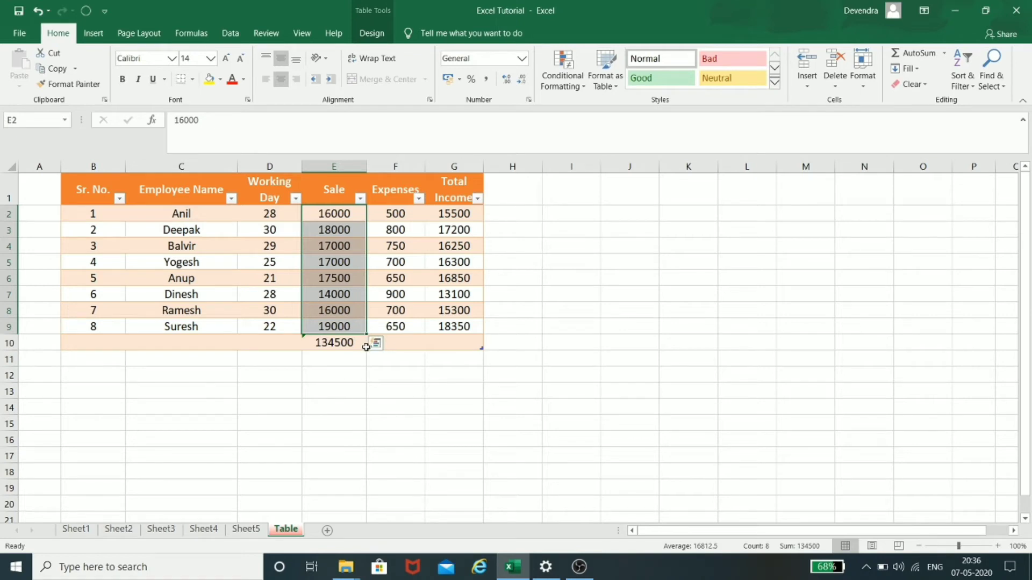
Replace the Sale total in E10 with the average of E2:E9 and check it against the selected Sale values.
click(357, 342)
click(944, 54)
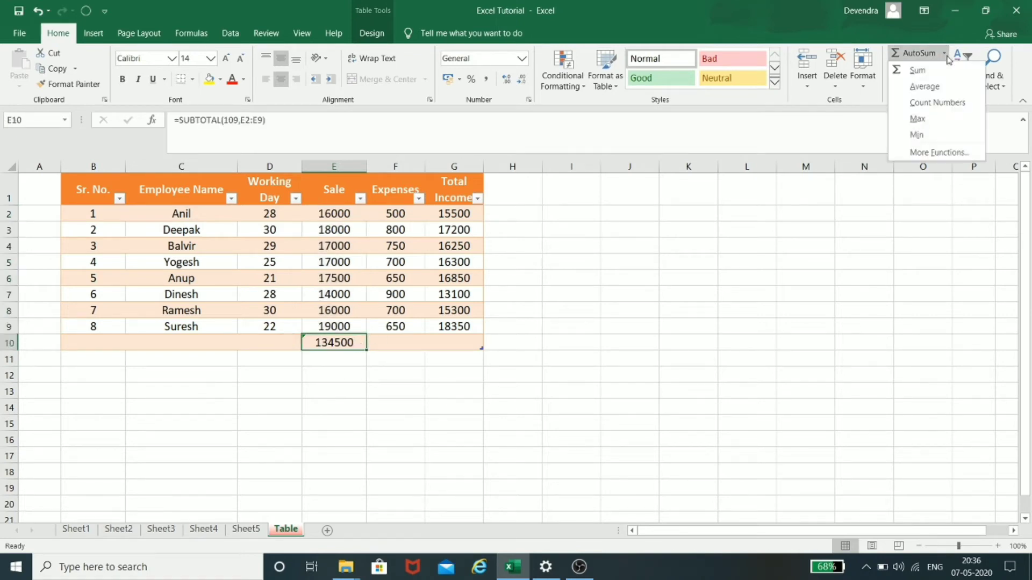
click(924, 86)
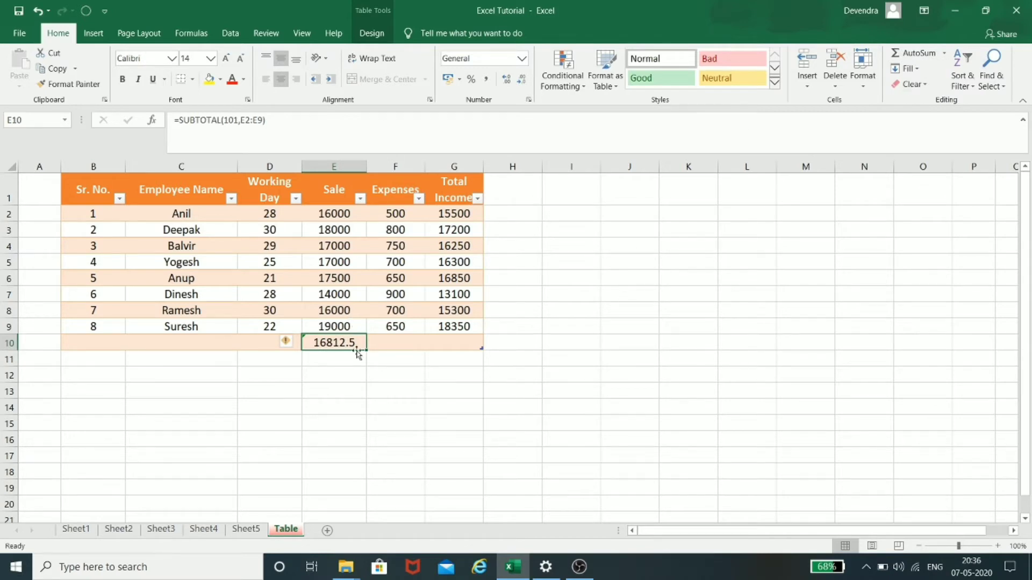
drag(337, 214, 343, 322)
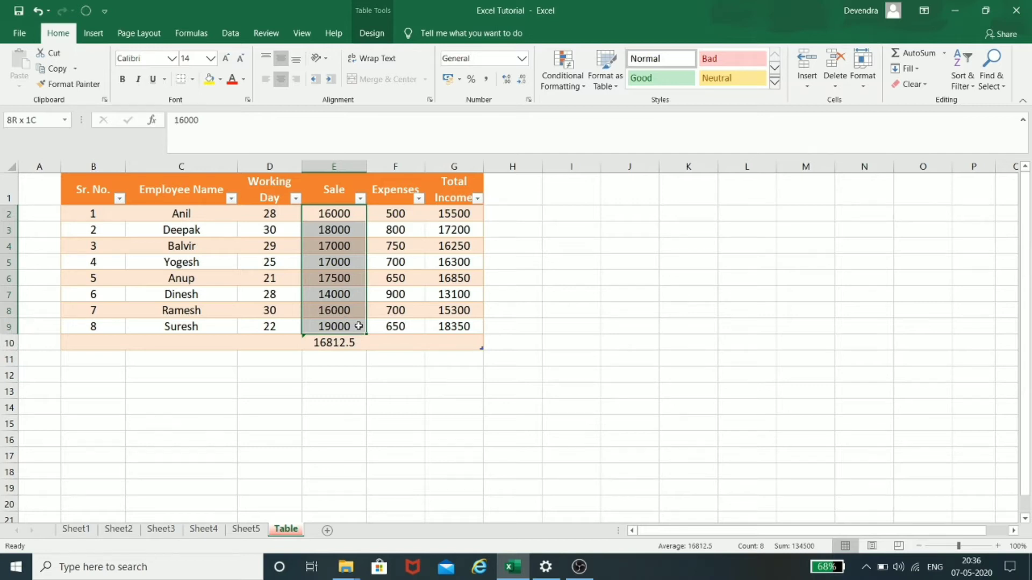
mouse_move(359, 326)
mouse_down()
mouse_move(570, 376)
mouse_move(387, 352)
mouse_move(398, 323)
mouse_move(355, 326)
mouse_up()
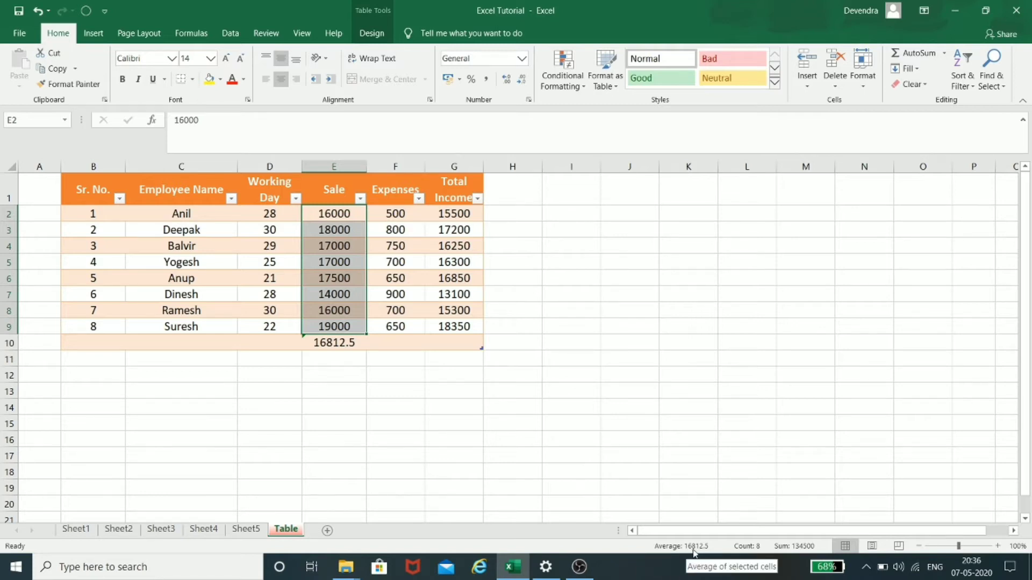
Replace the result in E10 with the number count of the Sale values E2:E9, followed by their maximum.
click(342, 343)
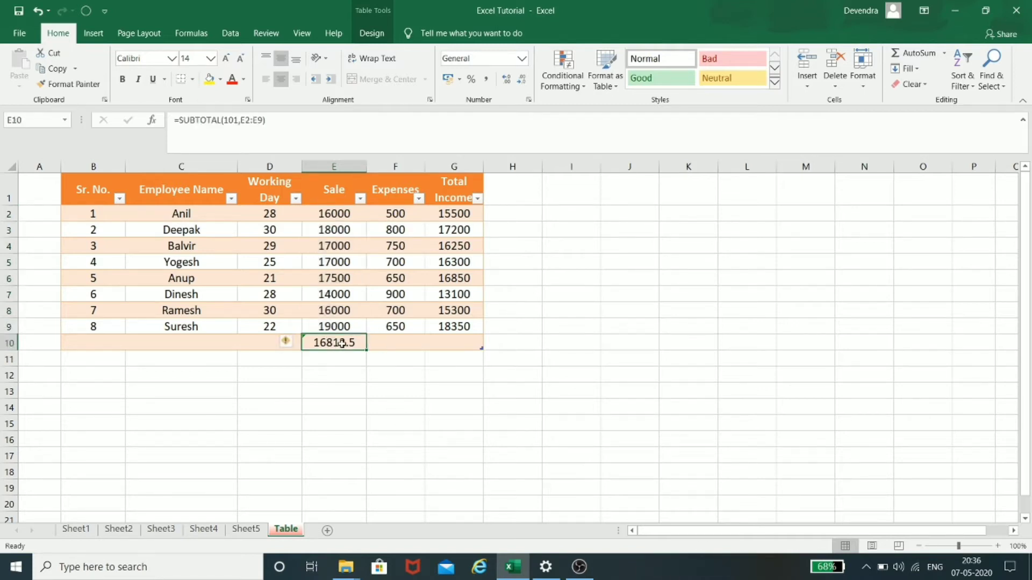
click(943, 56)
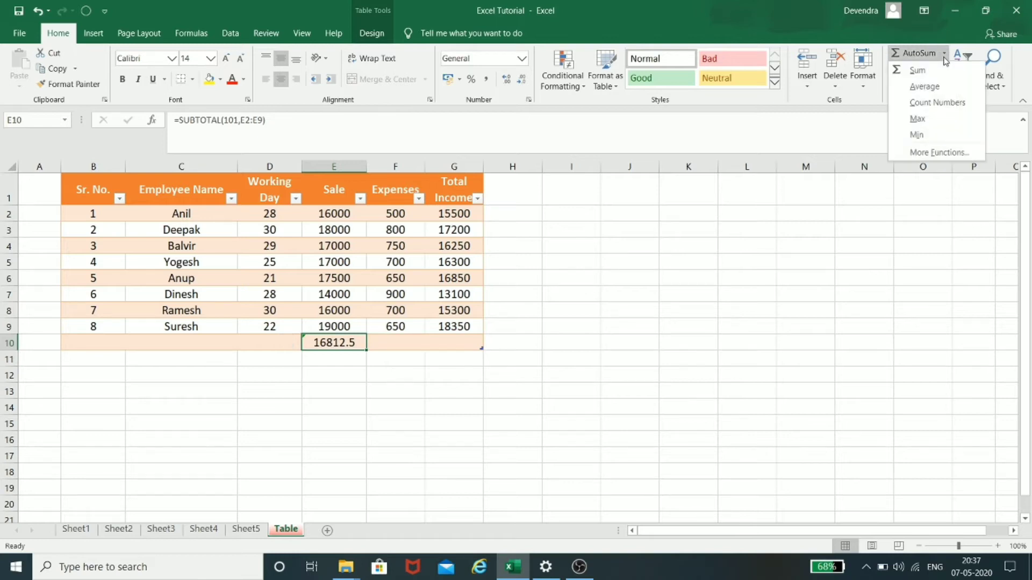
click(936, 102)
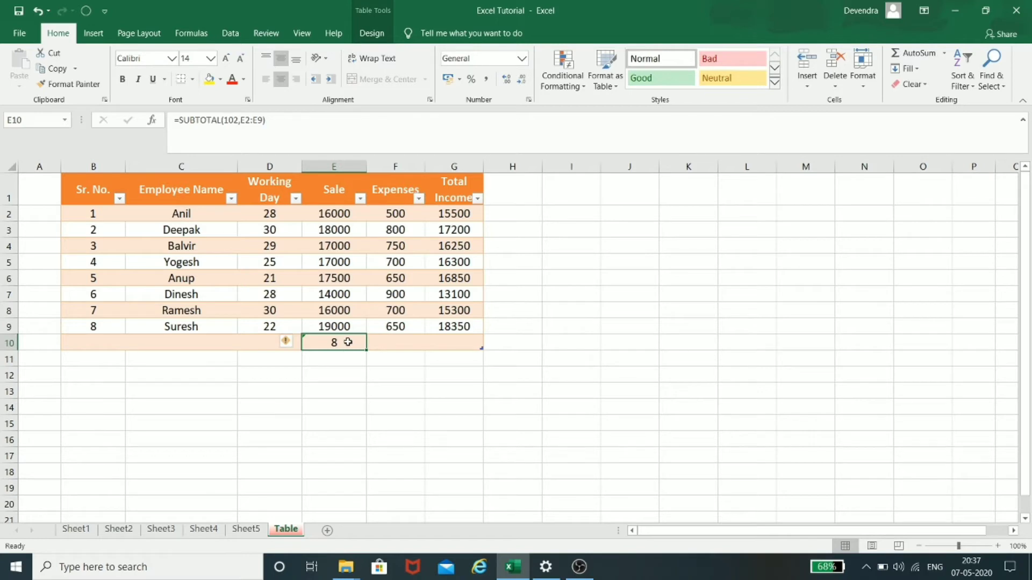
click(944, 54)
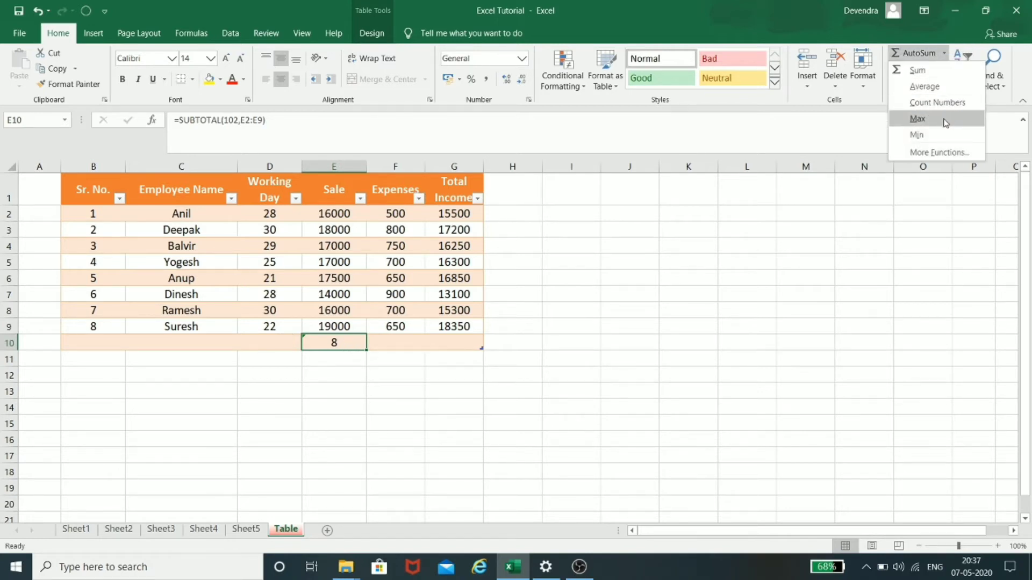
click(917, 119)
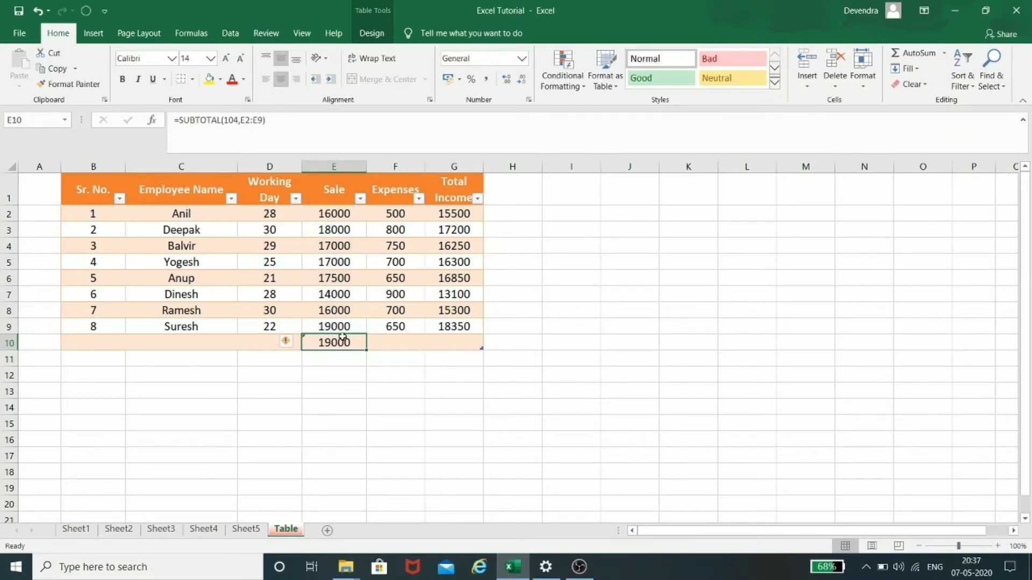
Change the AutoSum result in E10 to the minimum of the Sale values E2:E9.
click(944, 56)
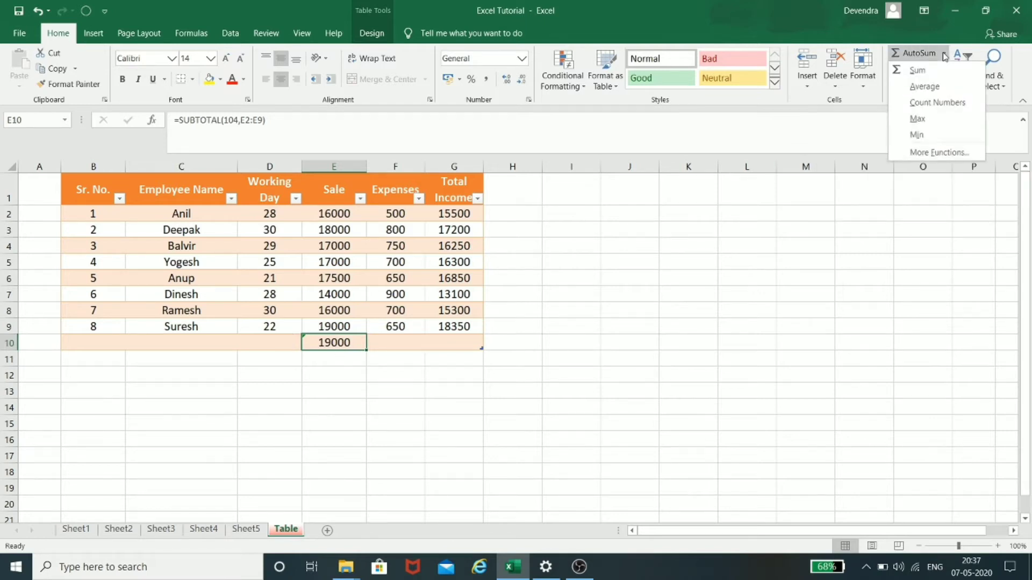
click(930, 134)
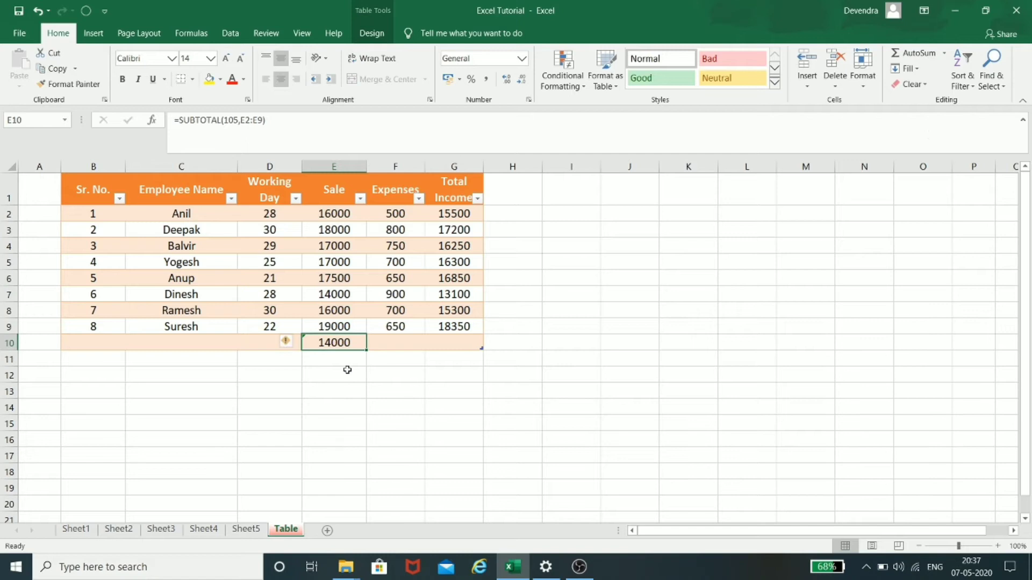
click(571, 391)
Apply Fill Down and Fill Right to the Working Day cell D5 to copy in the adjacent values.
click(917, 69)
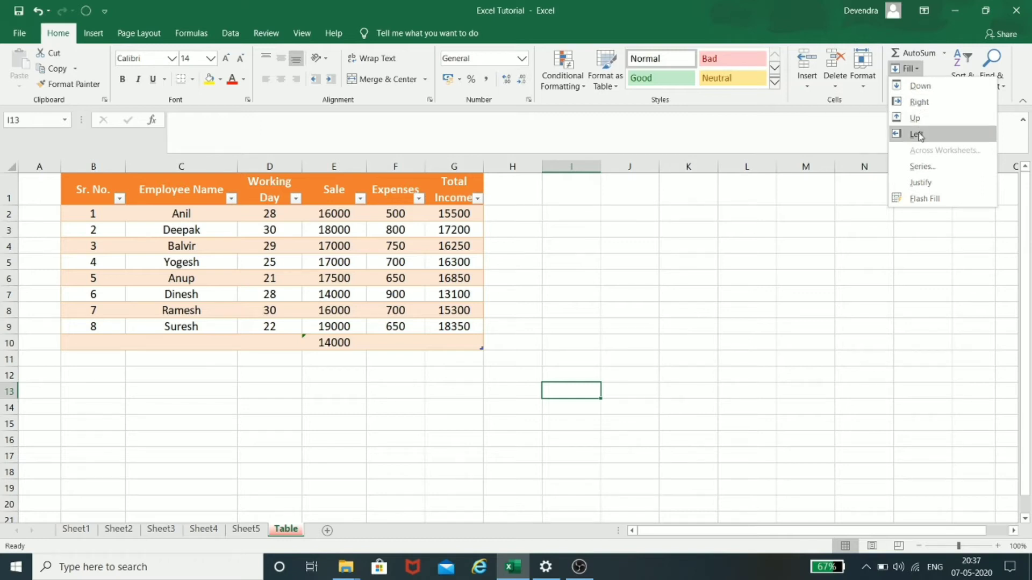
click(707, 415)
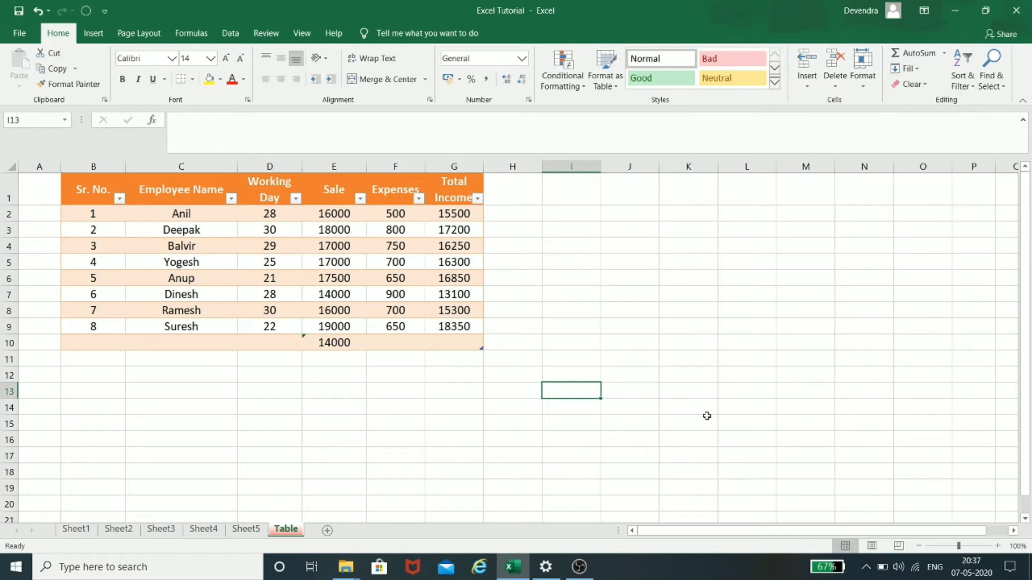
click(270, 263)
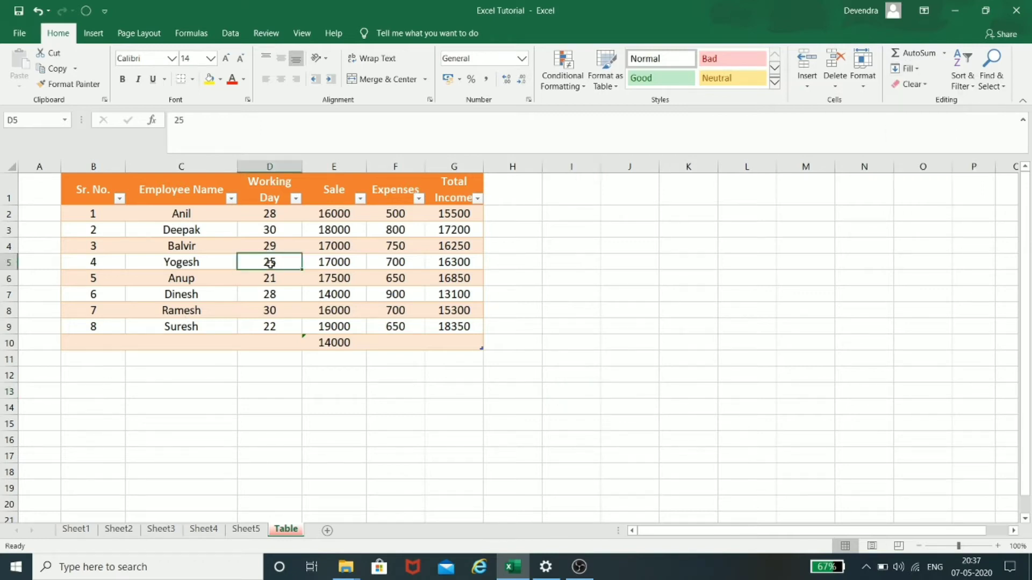
click(915, 71)
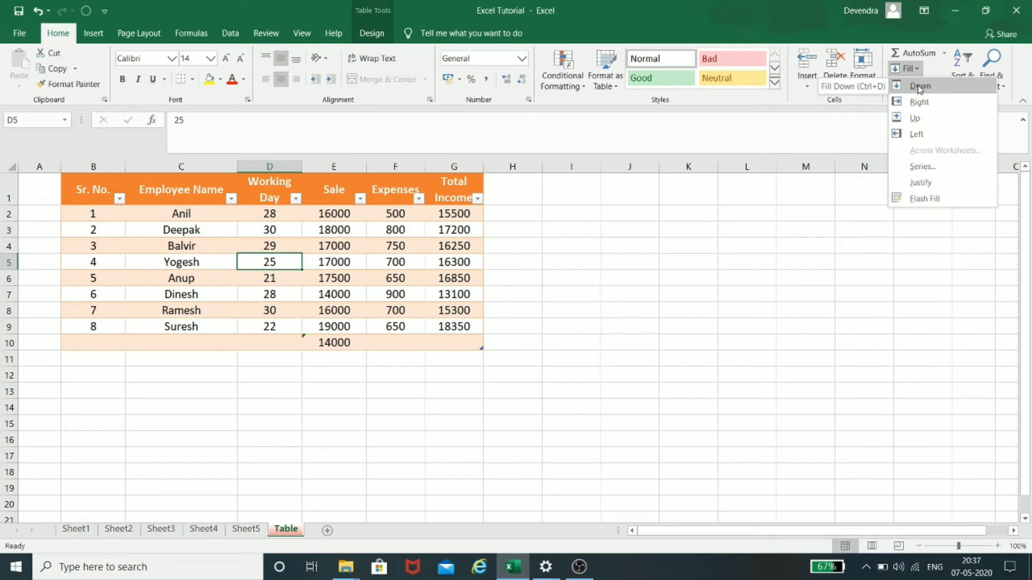
click(920, 87)
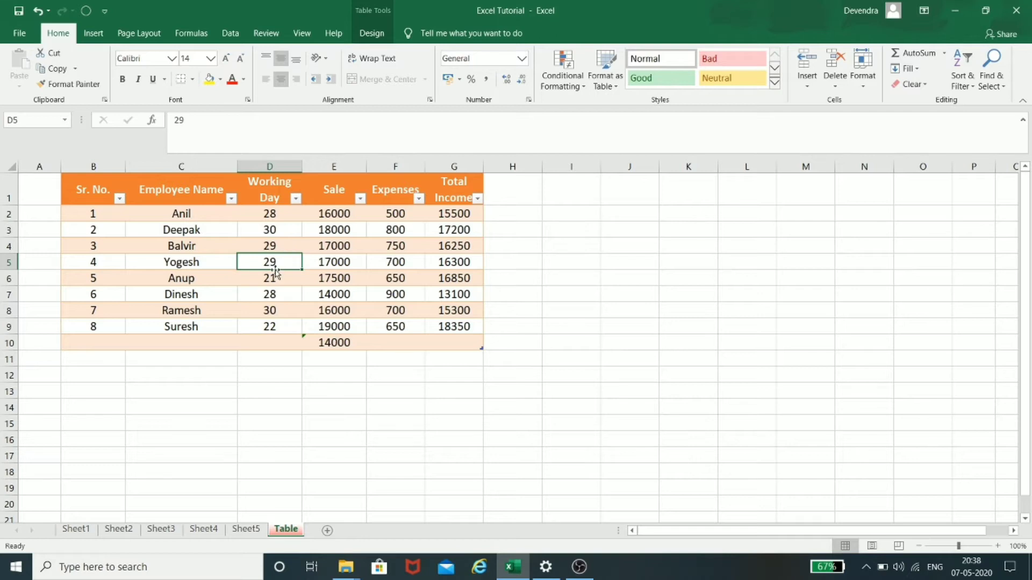
click(920, 70)
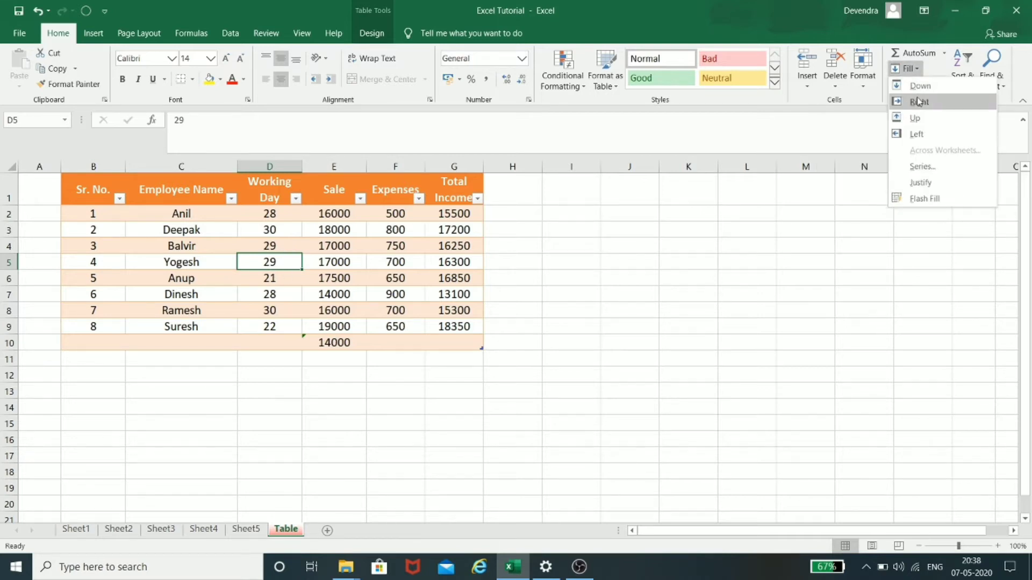
click(919, 102)
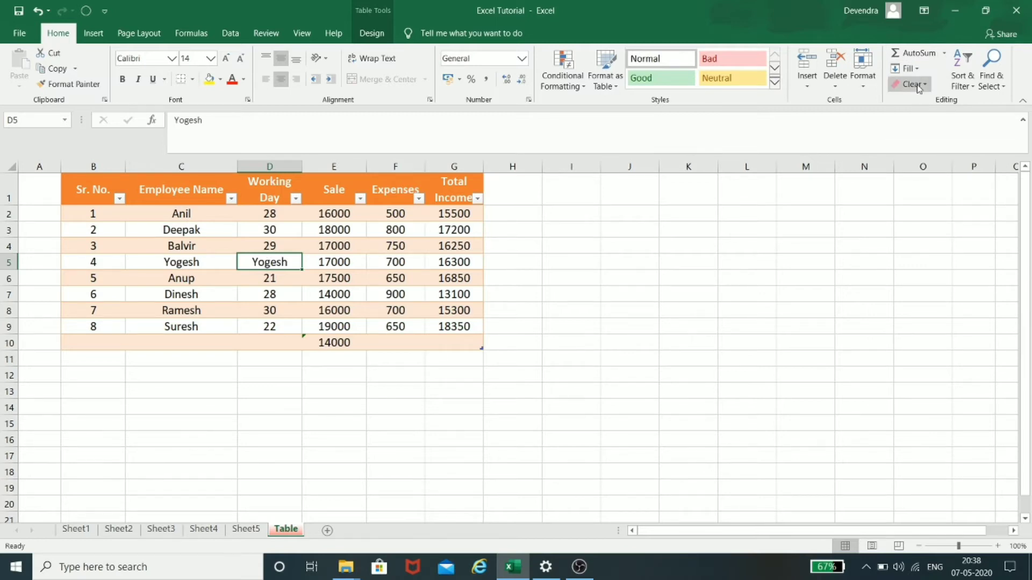
Apply Fill Up and Fill Left to the Working Day cell D5.
click(920, 72)
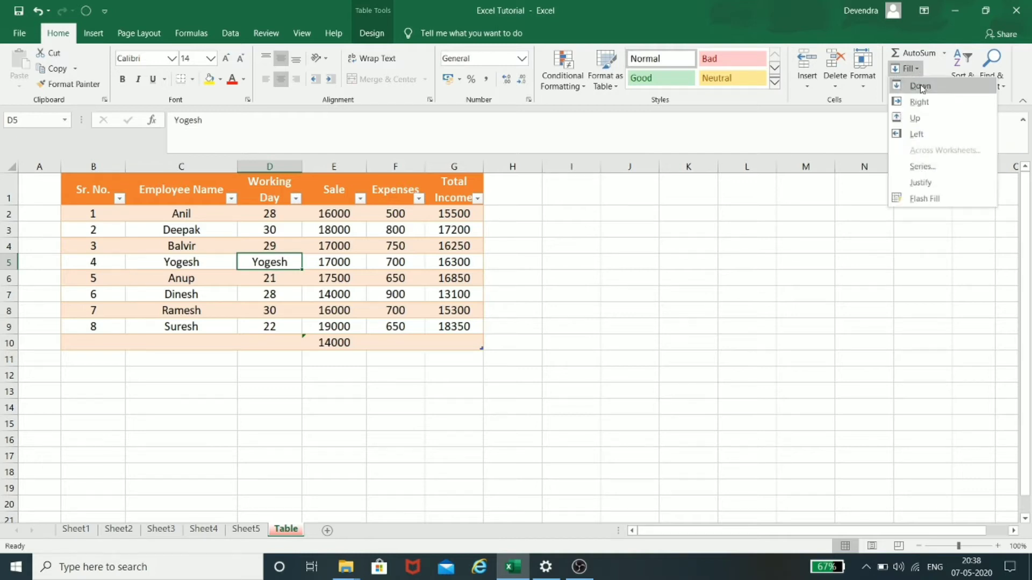
click(921, 120)
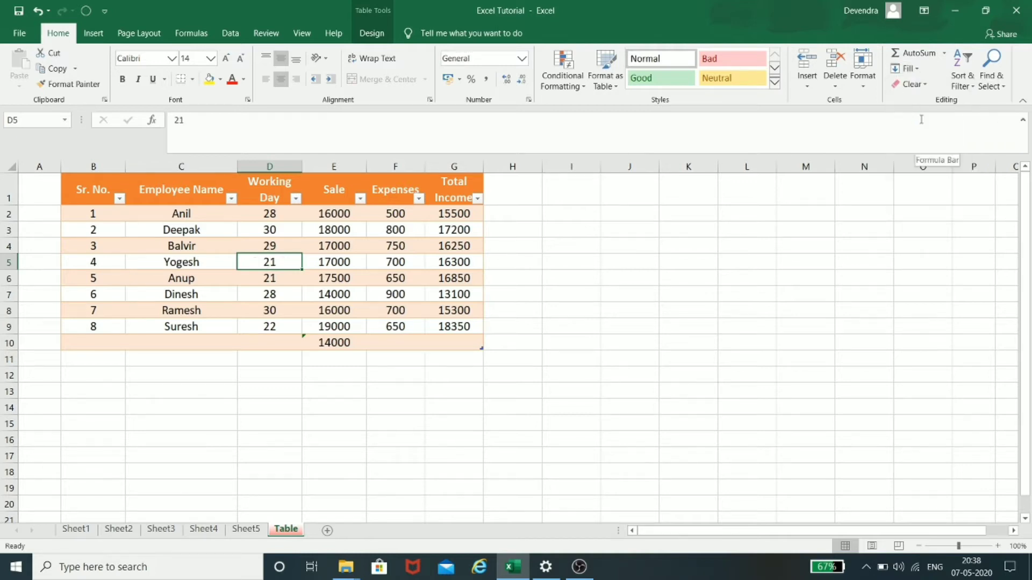
click(917, 70)
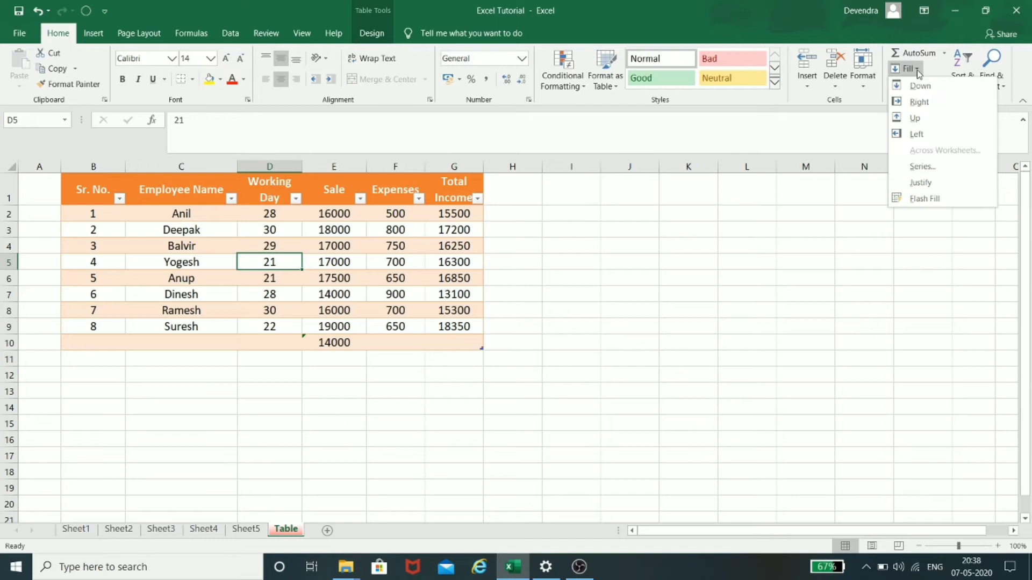
click(917, 135)
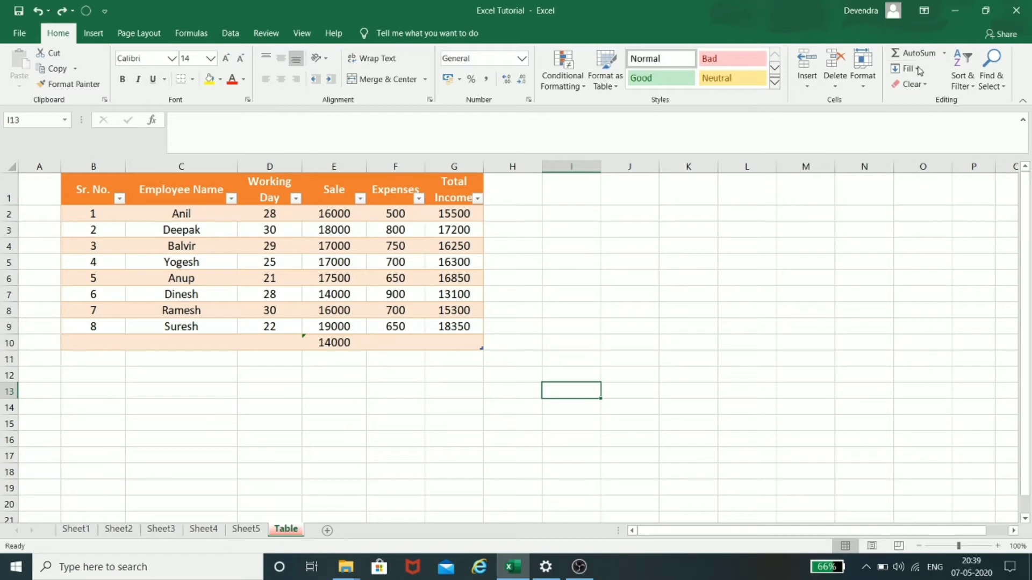
Enter 1 in cell J2 as the starting value of a vertical series.
click(917, 69)
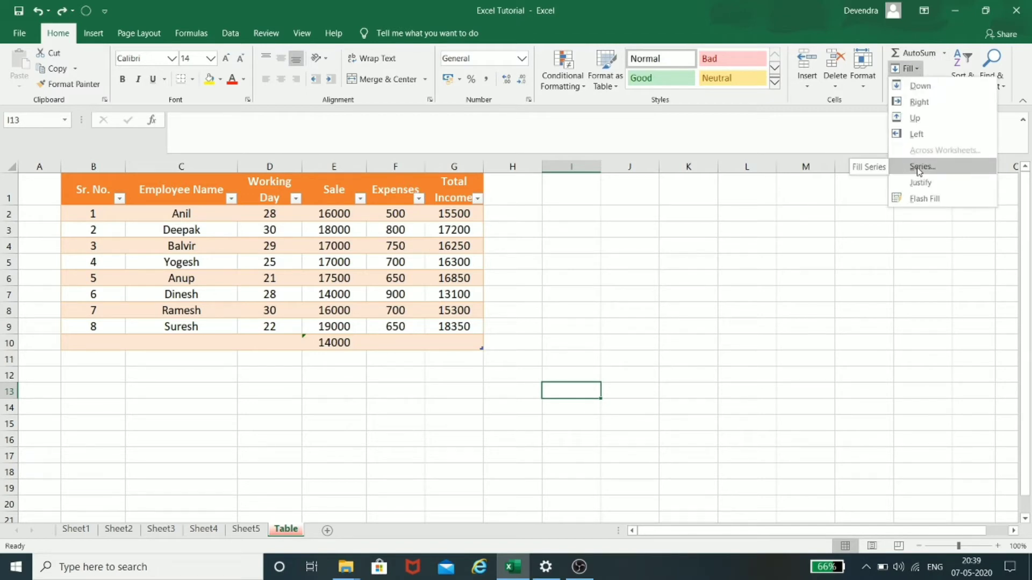
click(626, 218)
click(628, 214)
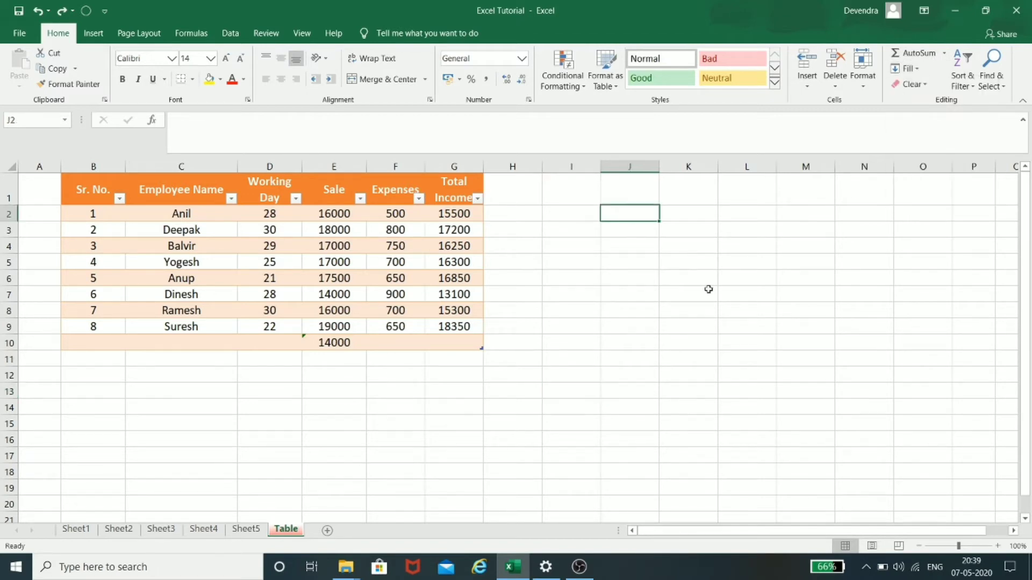
text(1)
key(Return)
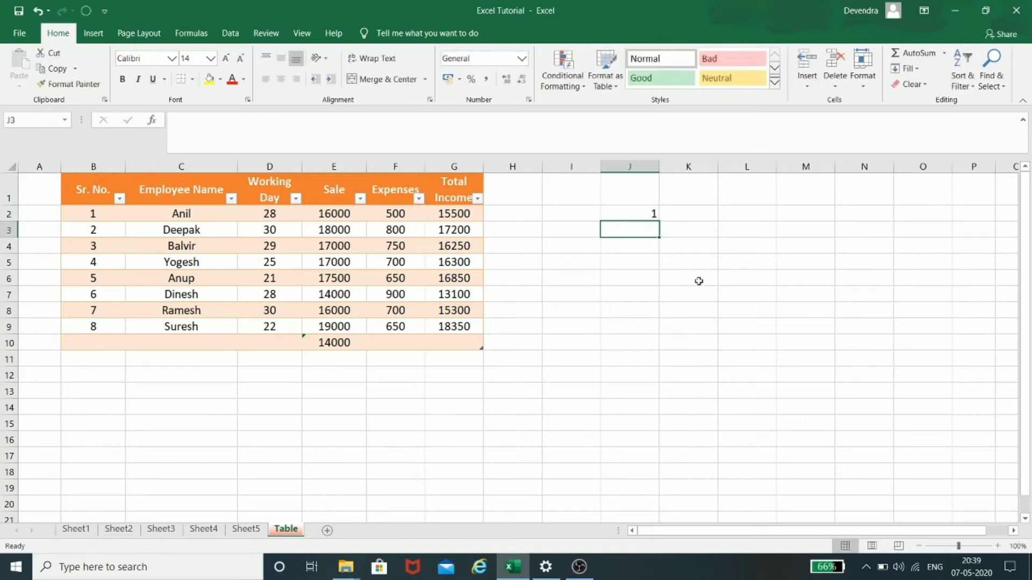
Fill a linear series down column J from J2 with step value 1 and stop value 10.
click(640, 217)
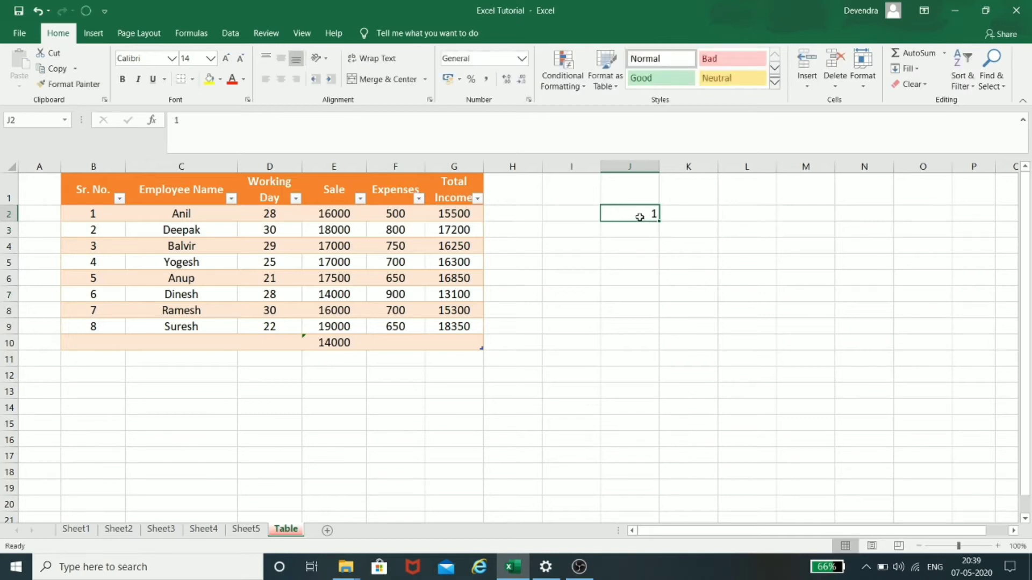
click(914, 69)
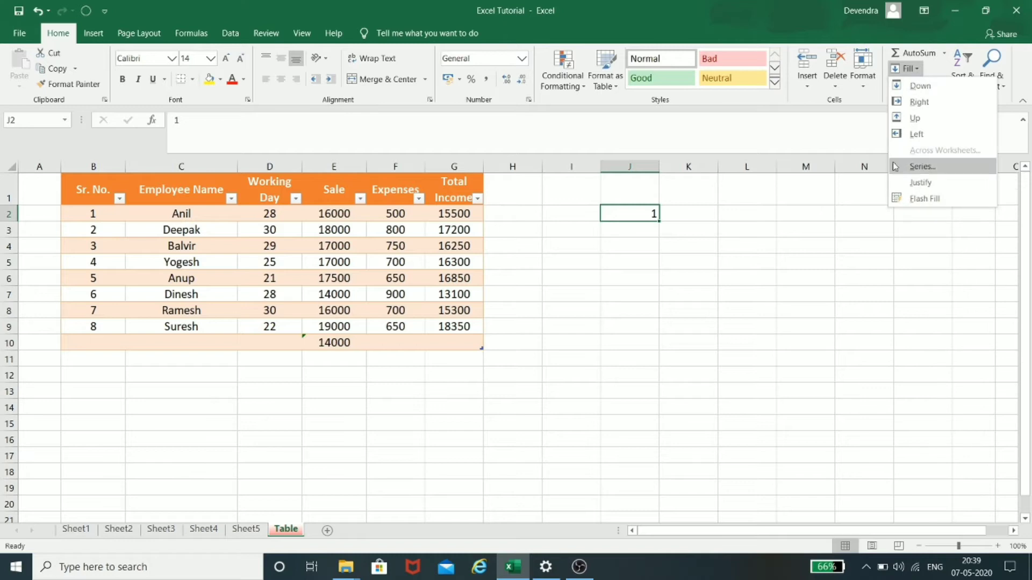
click(903, 171)
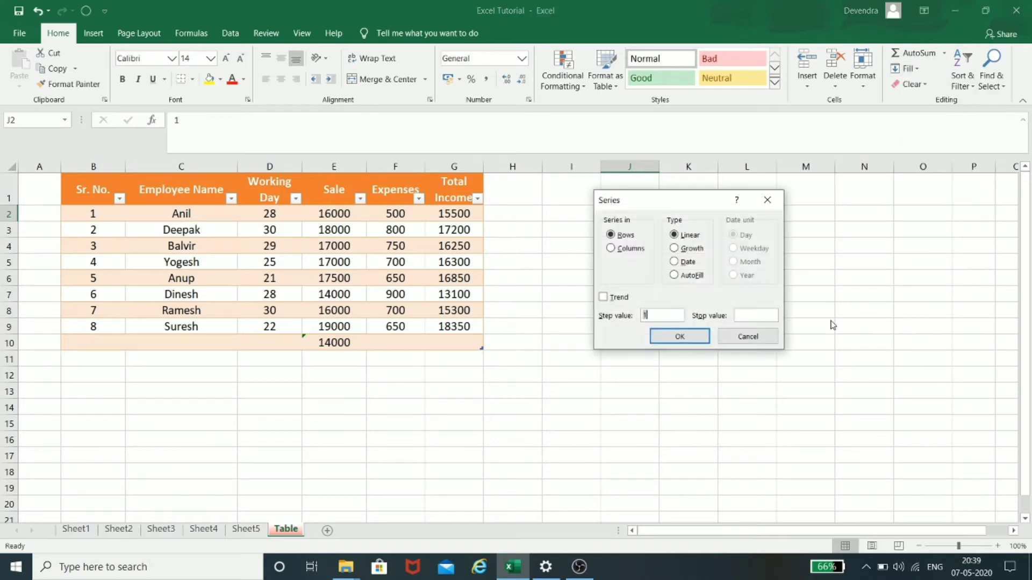
click(631, 250)
click(759, 315)
click(688, 335)
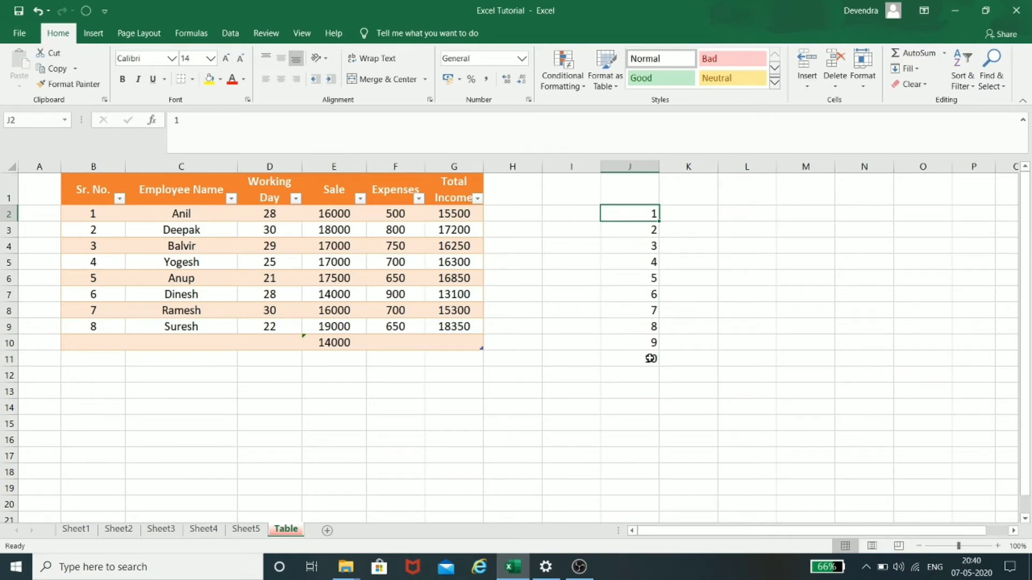
Enter 1 in cell K2 as the starting value of a horizontal series.
click(687, 211)
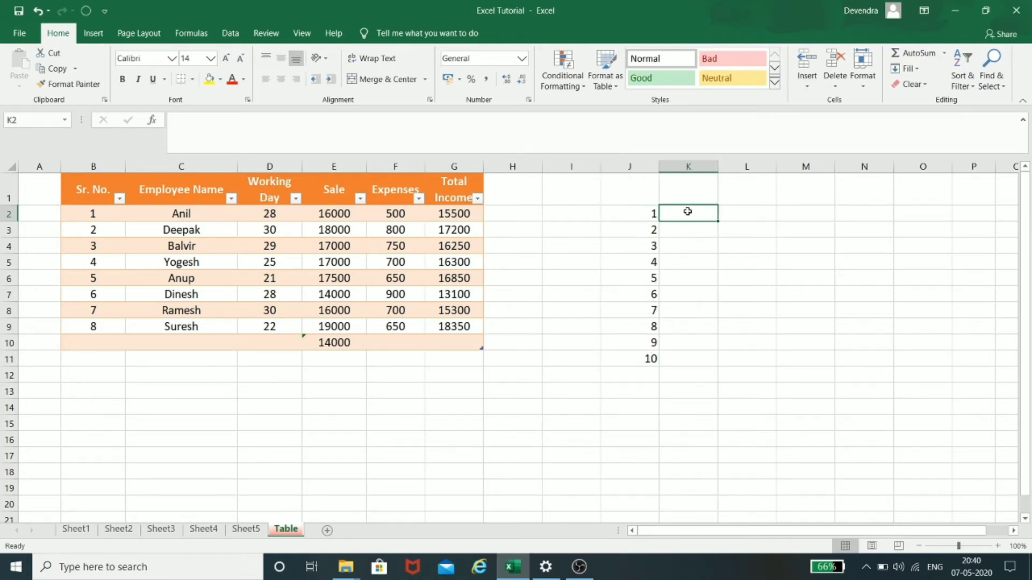
text(1)
key(Return)
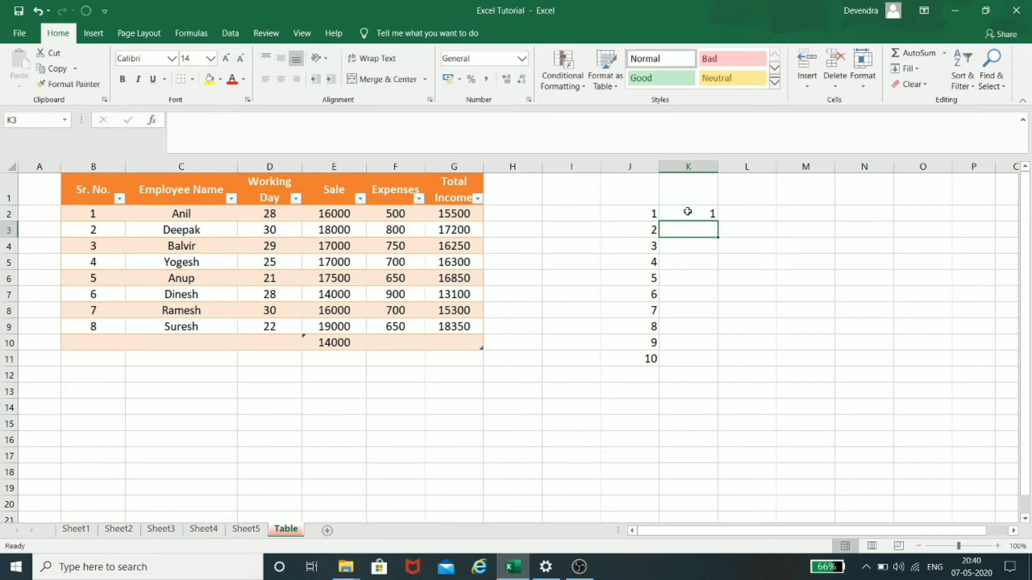
Fill a linear series across row 2 from K2 with step value 1 and stop value 10.
click(688, 212)
click(917, 69)
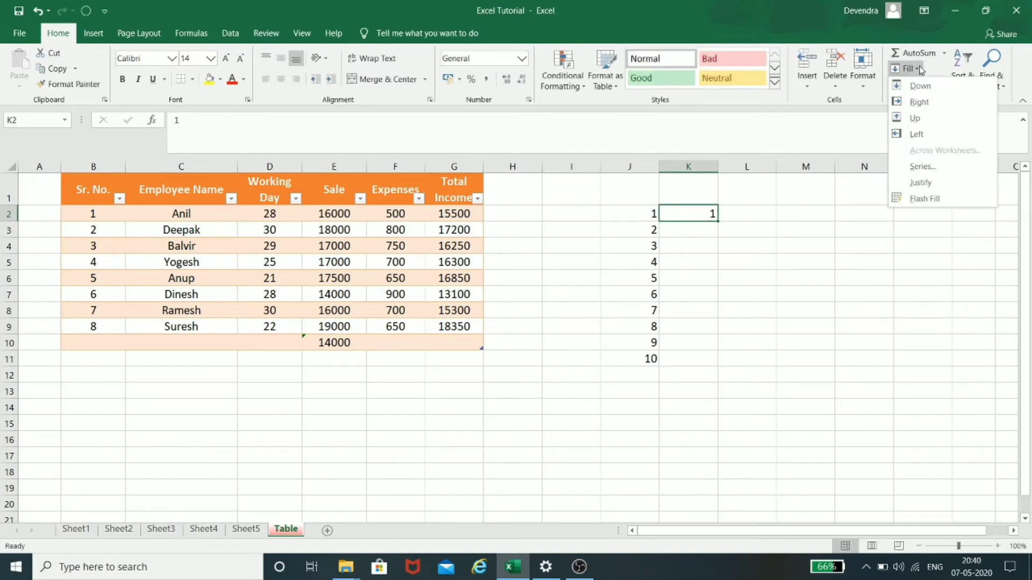
click(922, 166)
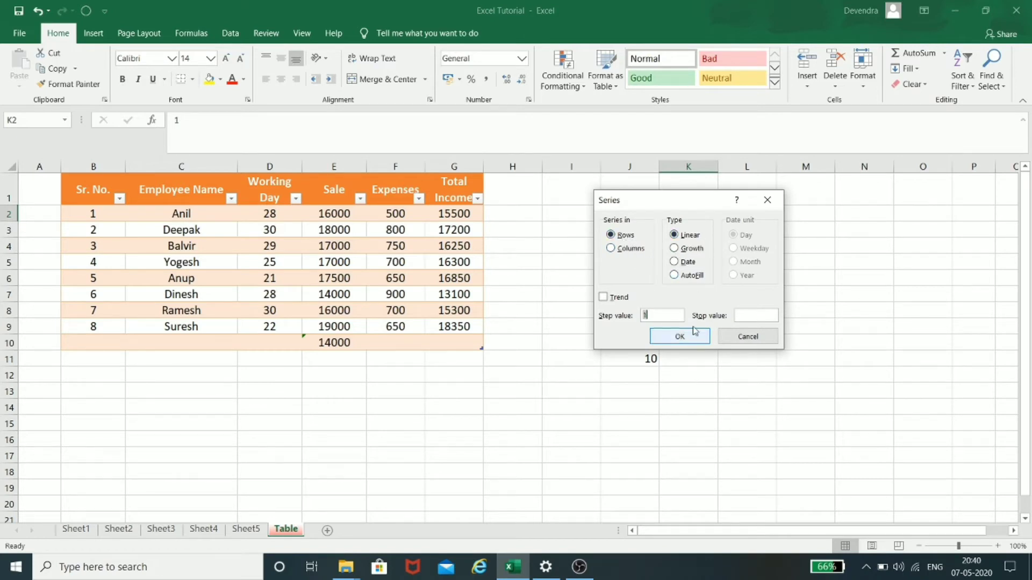
click(749, 314)
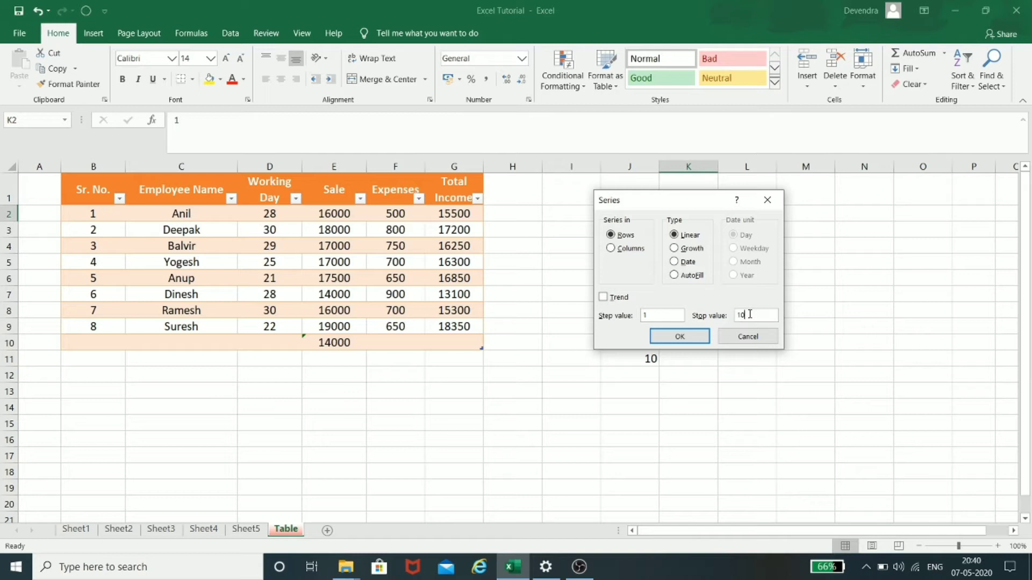
text(10)
click(705, 342)
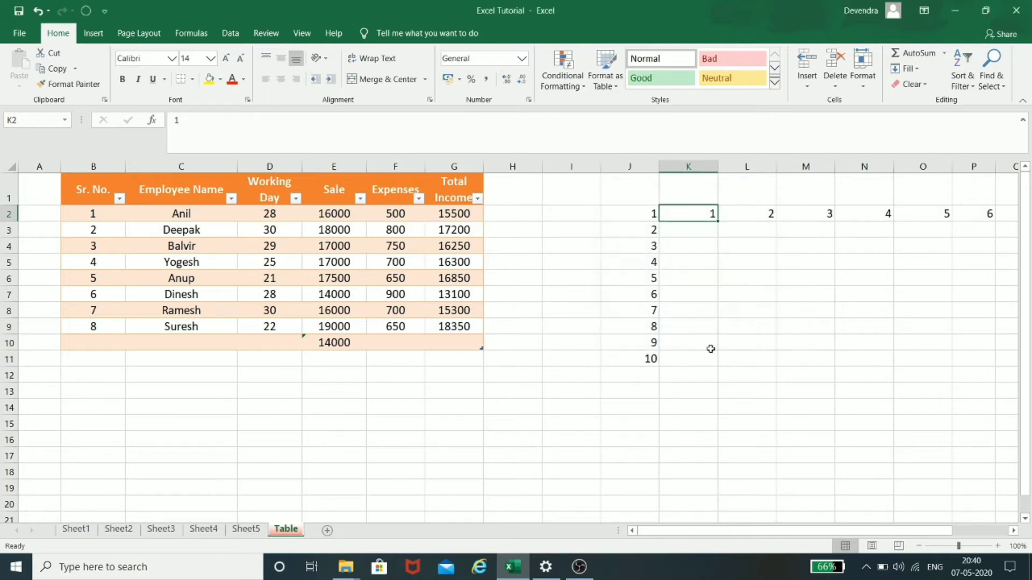
Clear the generated series from columns J to T, keeping only the 1 in cell J2.
click(1013, 531)
click(1013, 531)
click(1013, 531)
click(1013, 530)
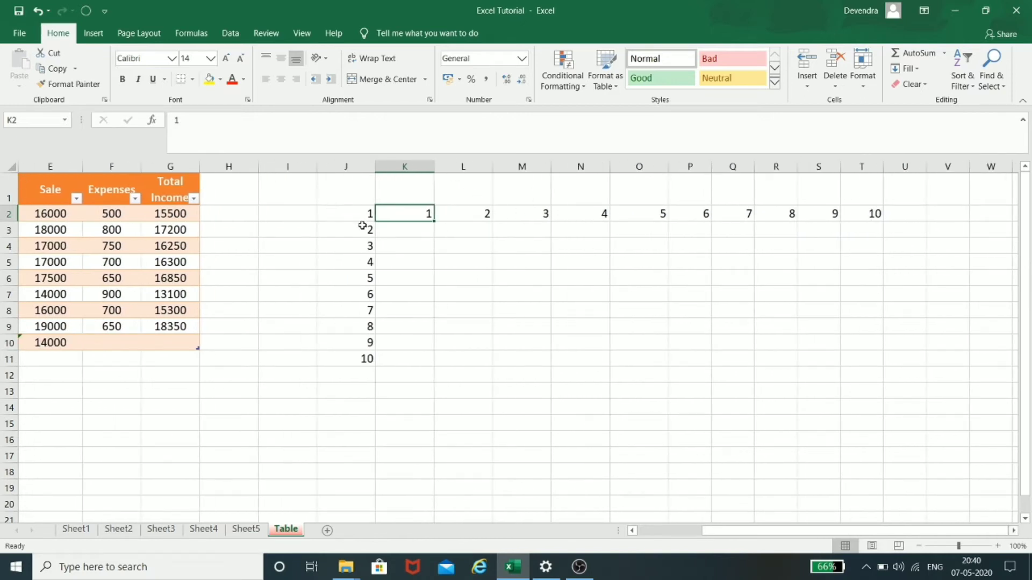
drag(363, 226, 880, 358)
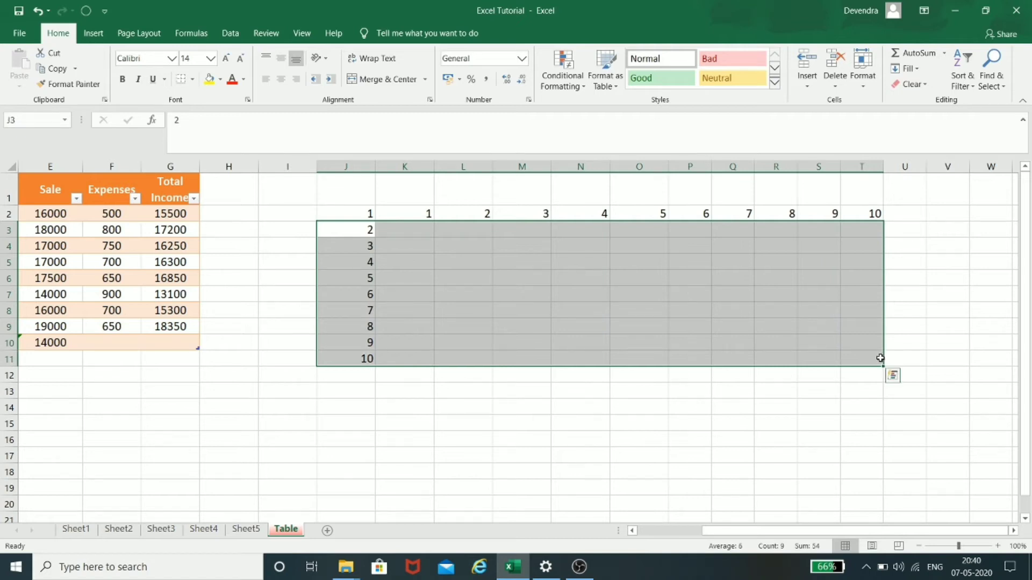
key(Delete)
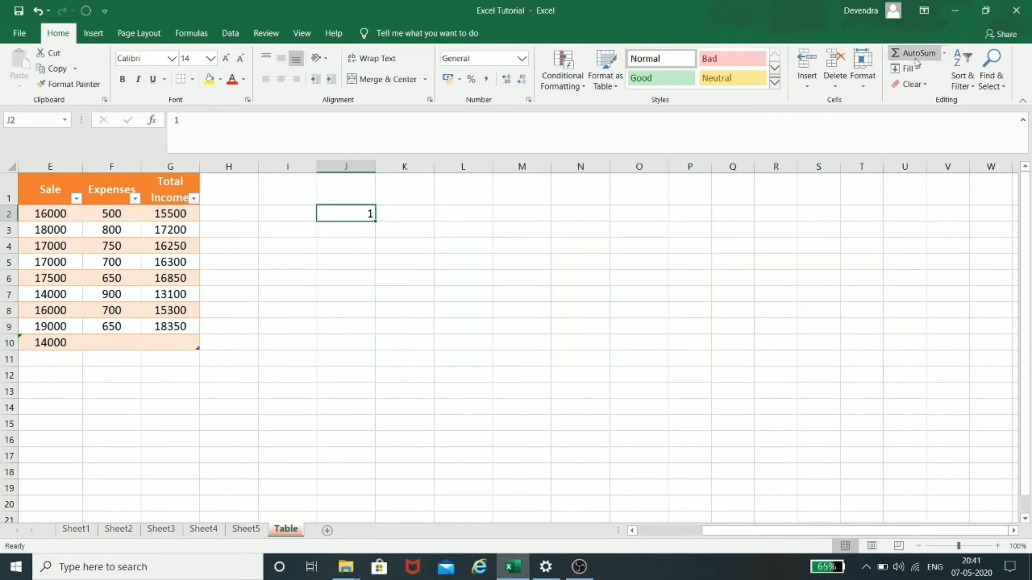
Fill a growth series down column J from J2 with step value 2 and stop value 22.
click(917, 70)
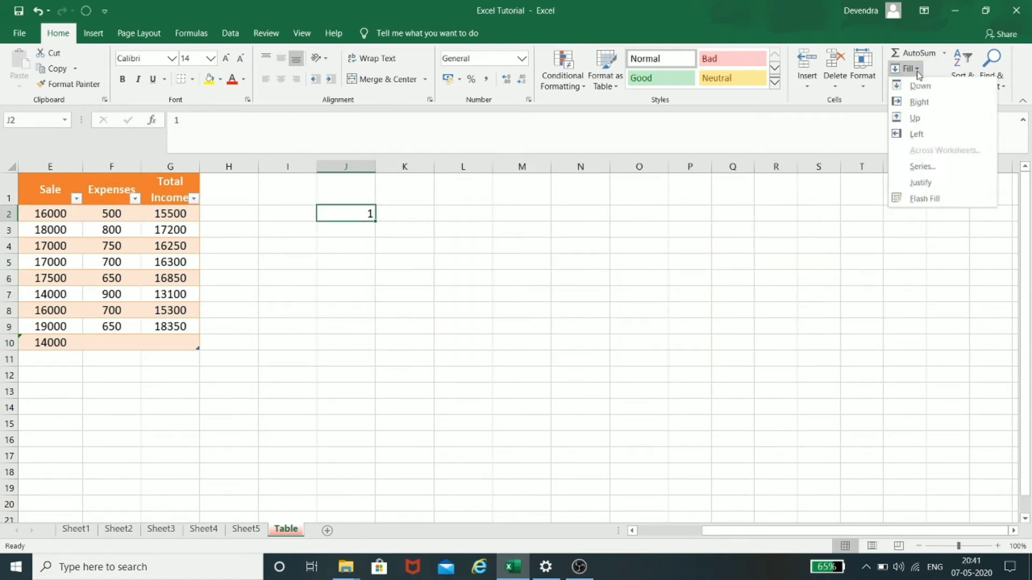
click(927, 168)
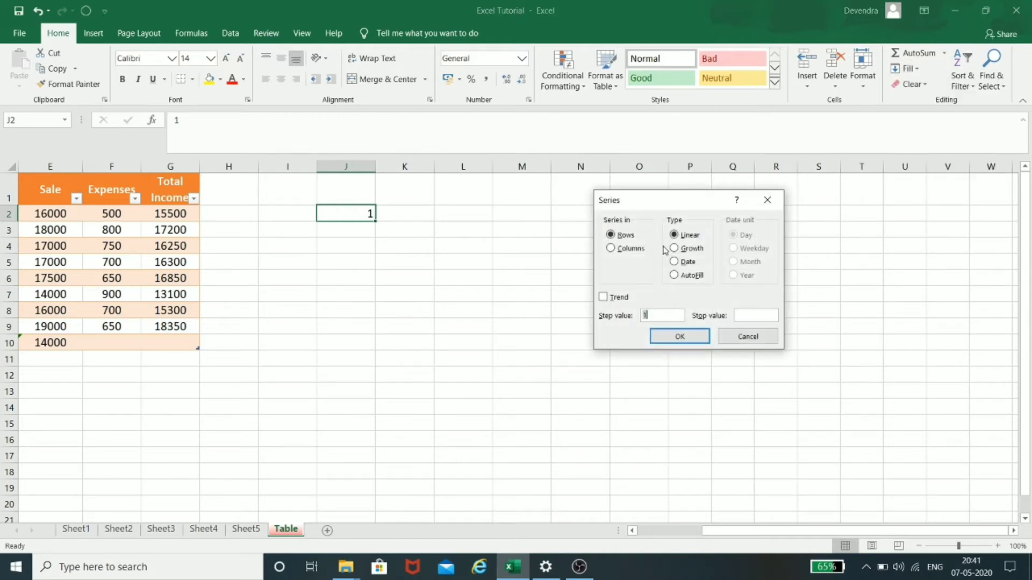
click(627, 250)
click(690, 250)
click(654, 317)
text(1)
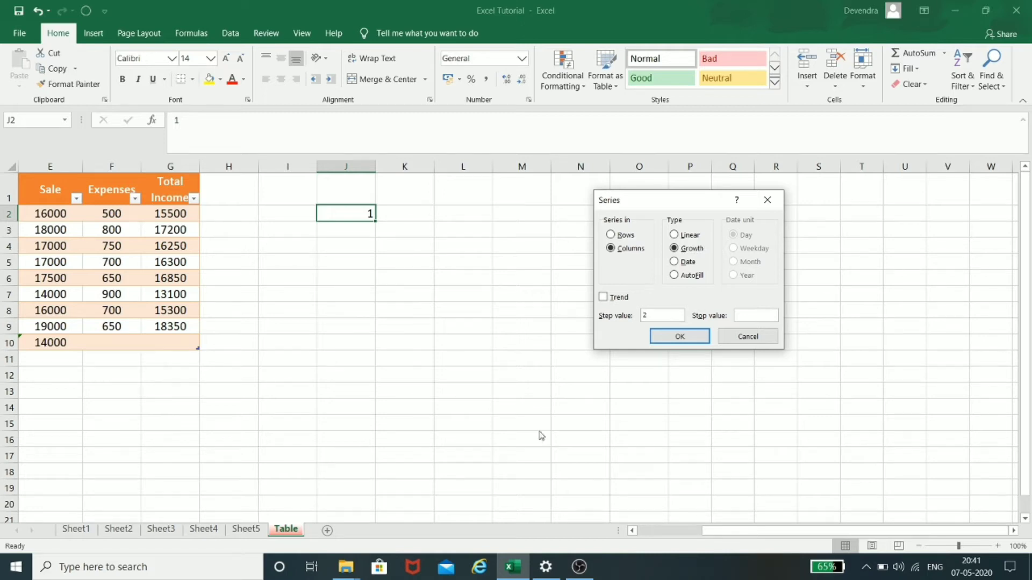
click(752, 315)
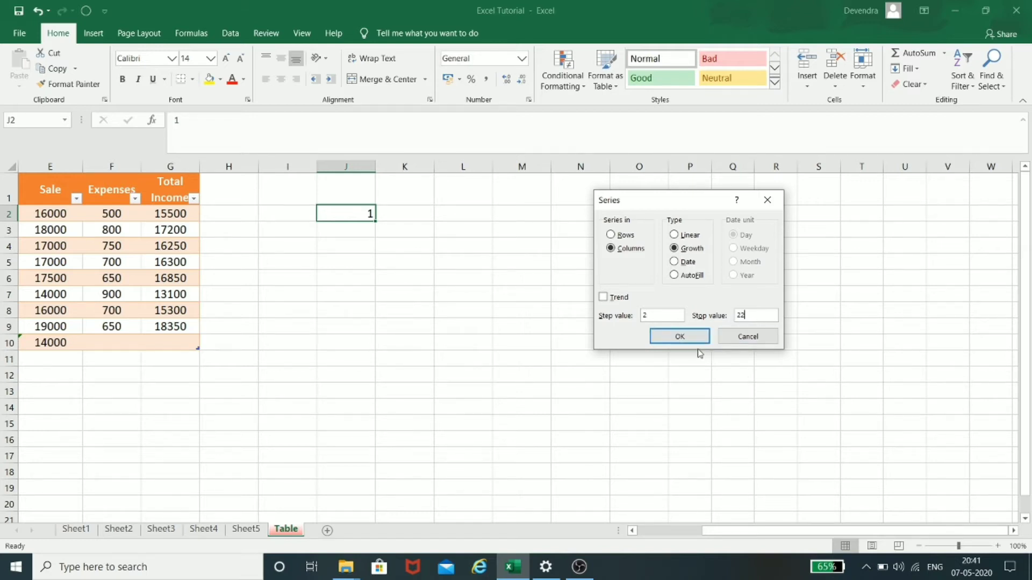
click(680, 336)
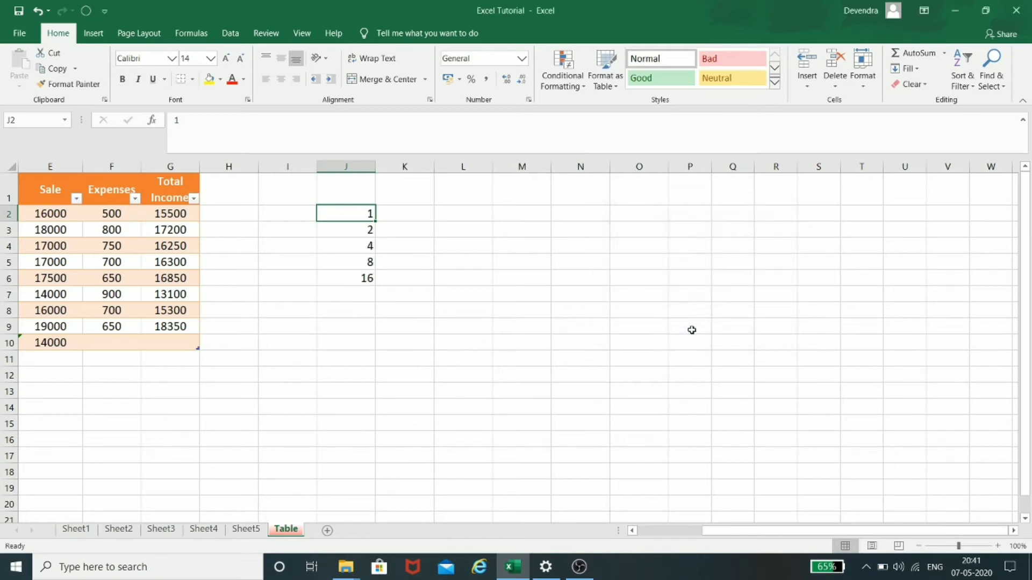
Review the growth series cell by cell from J2 to J6, and clear cells J3 to J6.
click(446, 307)
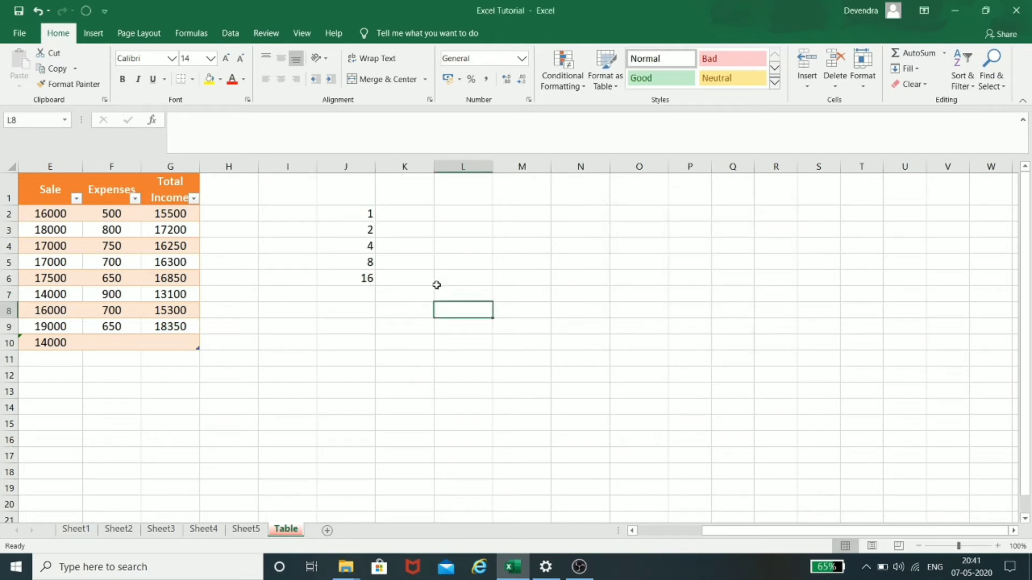
click(350, 211)
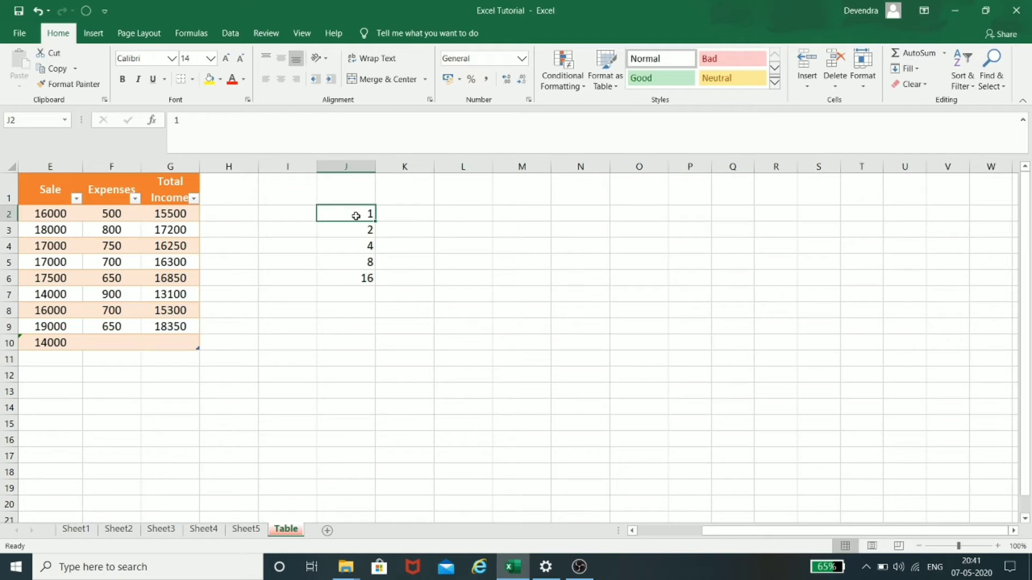
click(369, 230)
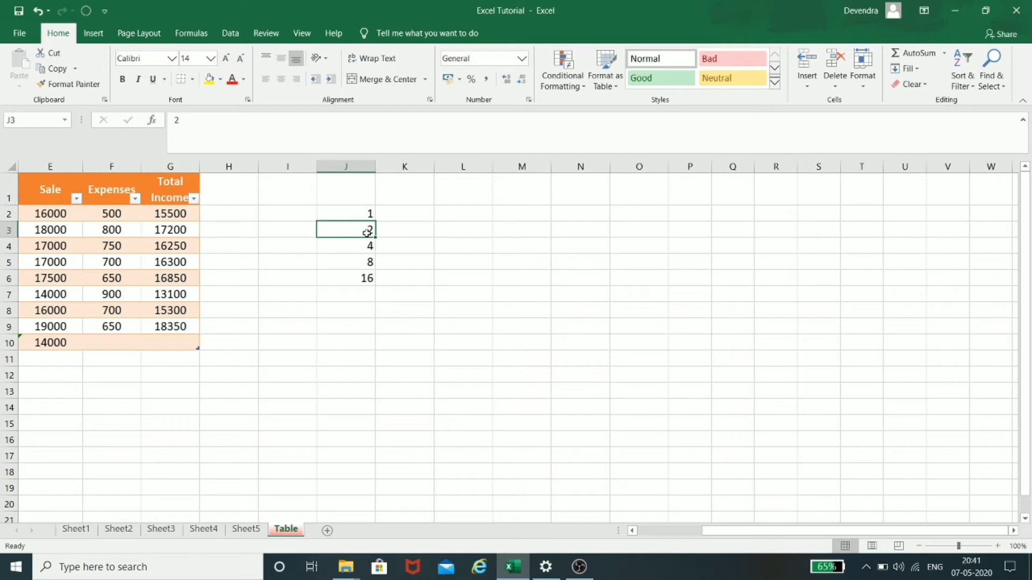
click(361, 246)
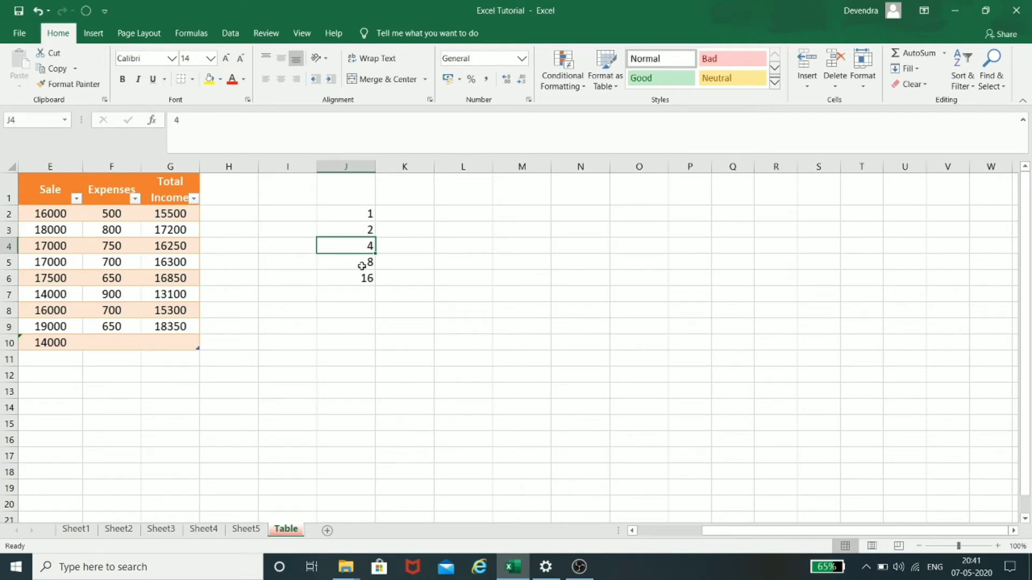
click(362, 266)
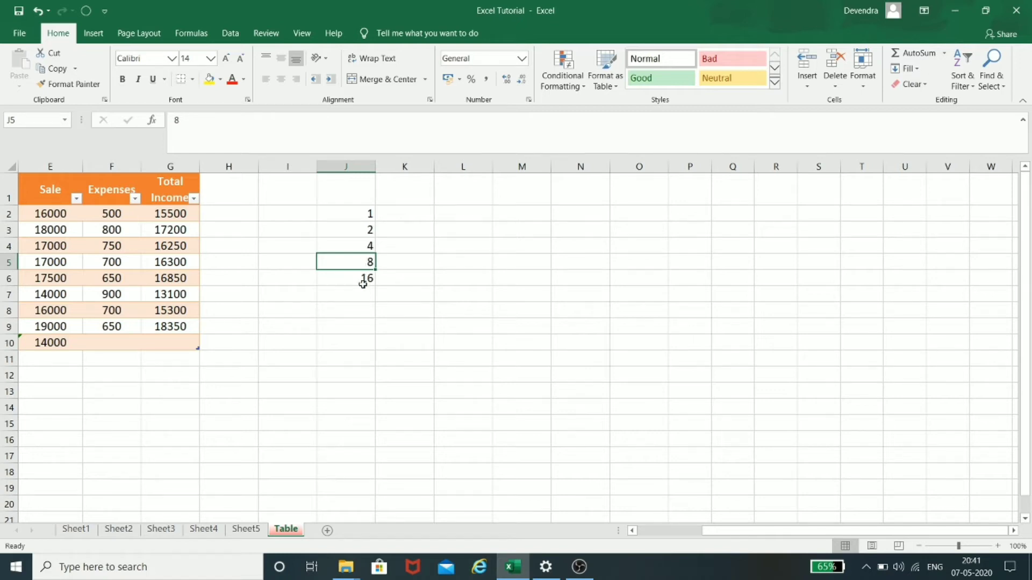
click(364, 284)
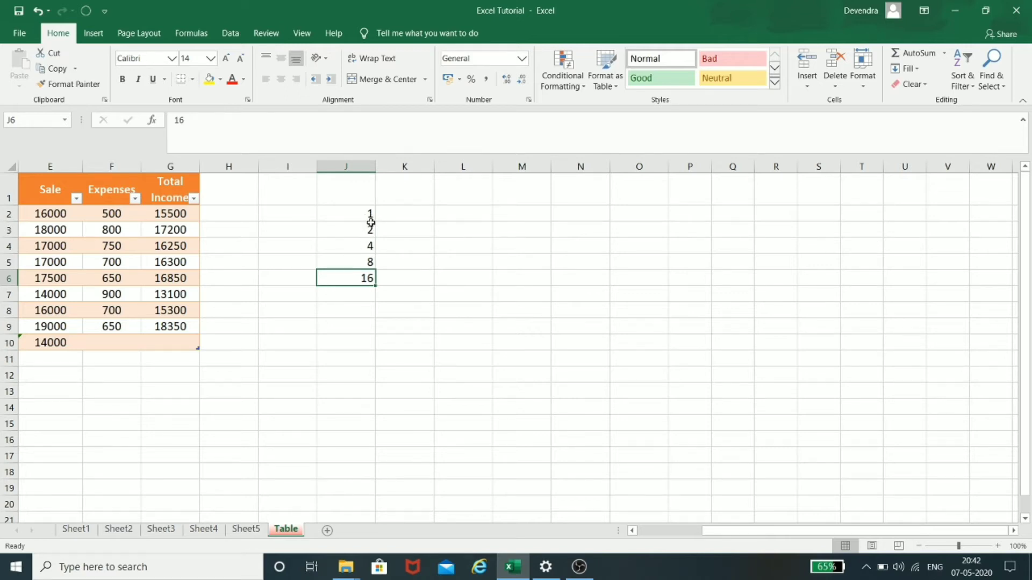
drag(368, 214, 358, 288)
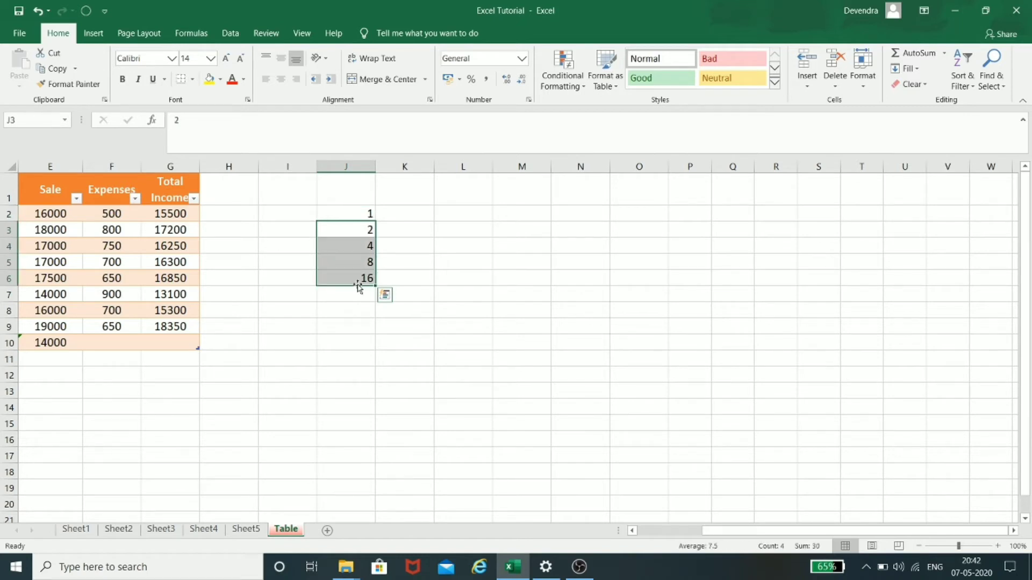
key(Delete)
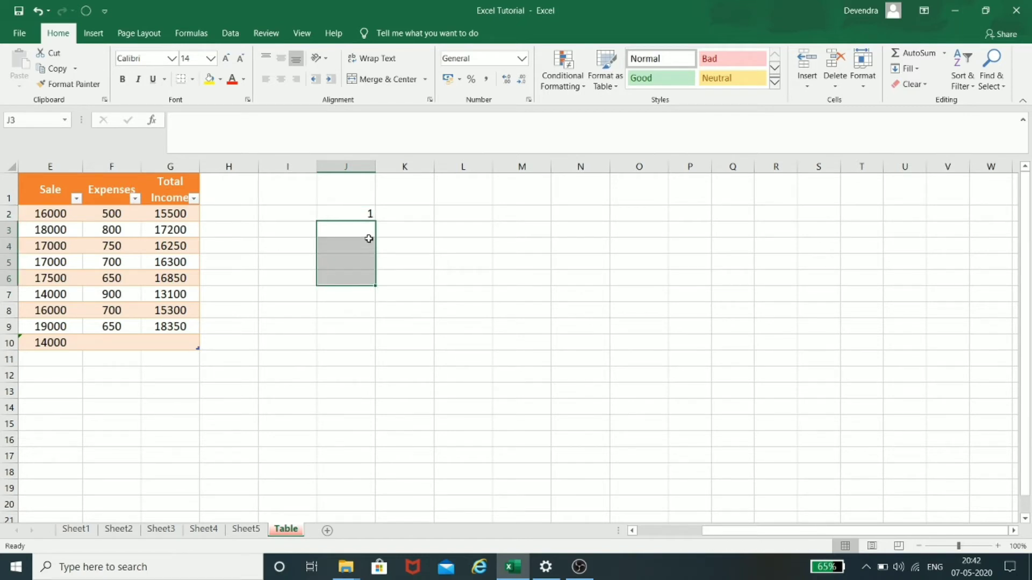
Fill a growth series across row 2 from J2 with step value 3.
click(363, 214)
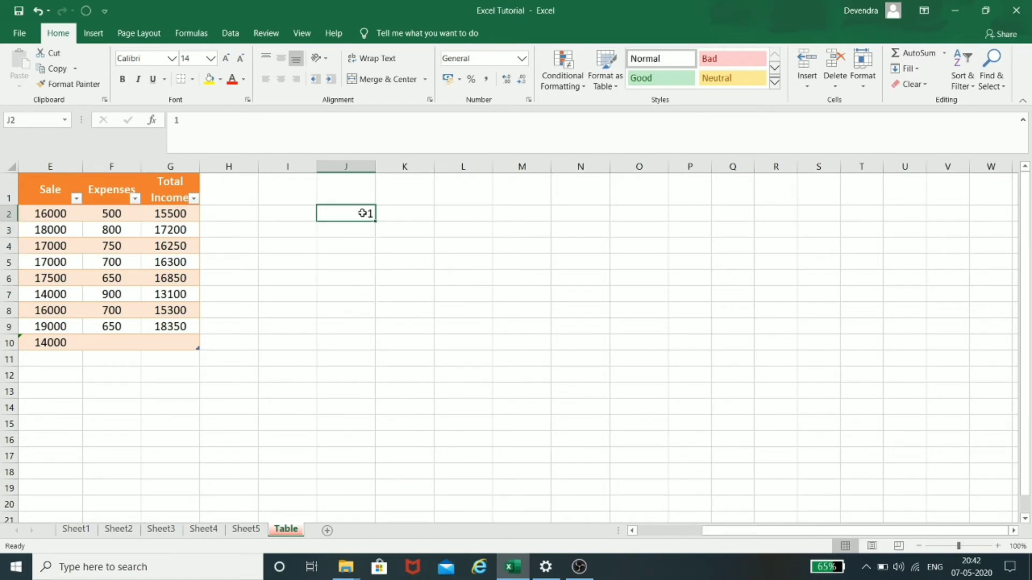
click(908, 69)
click(921, 168)
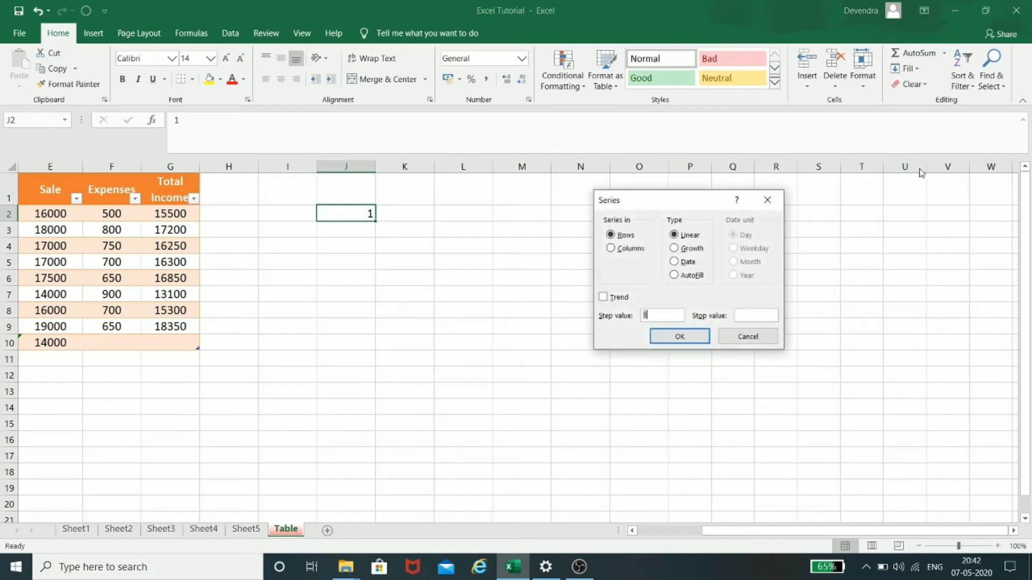
click(690, 248)
drag(658, 318, 635, 317)
click(688, 339)
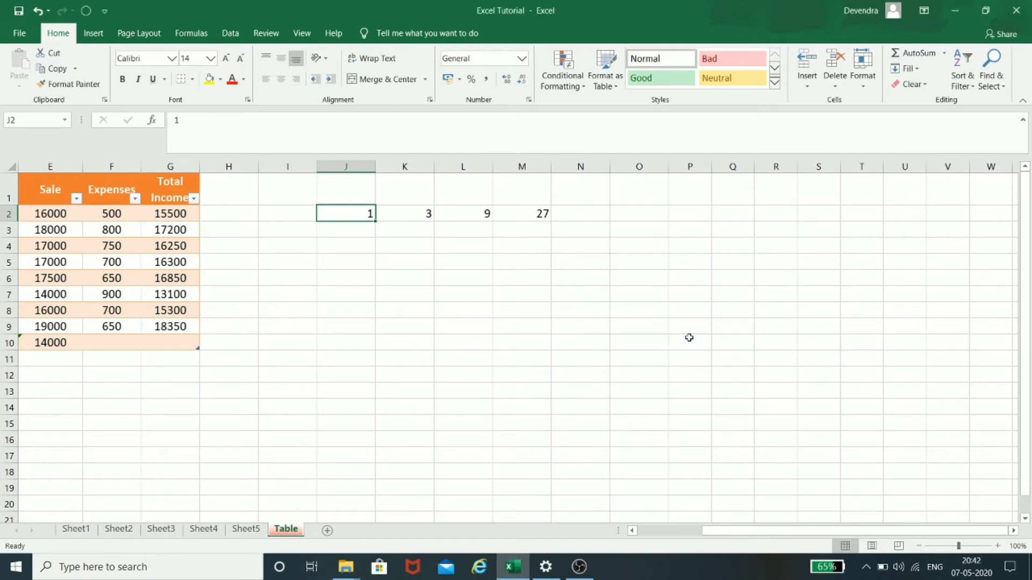
Review the growth series cell by cell from J2 to M2, and clear cells K2 to M2.
click(417, 231)
click(361, 216)
click(429, 214)
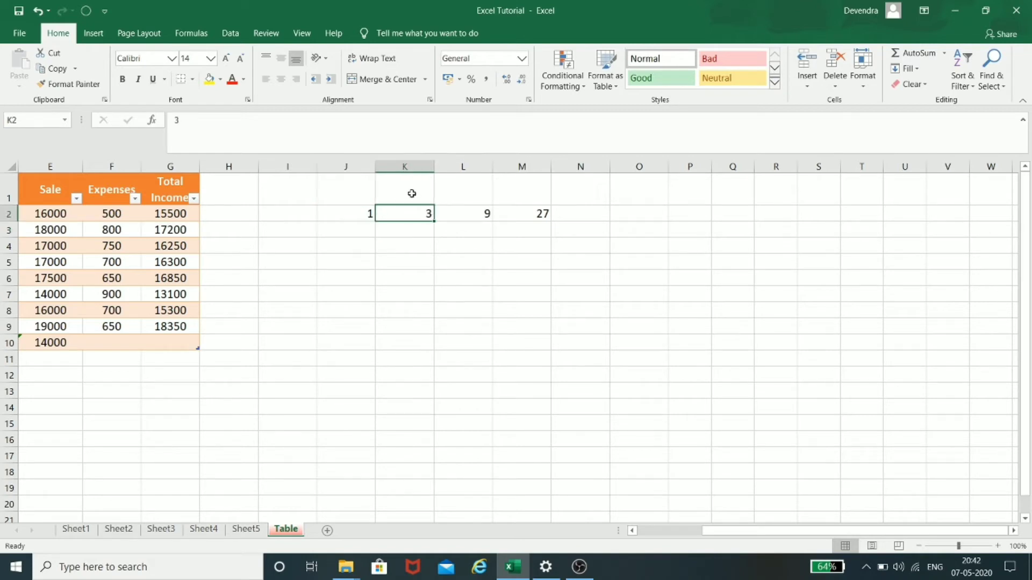
click(487, 213)
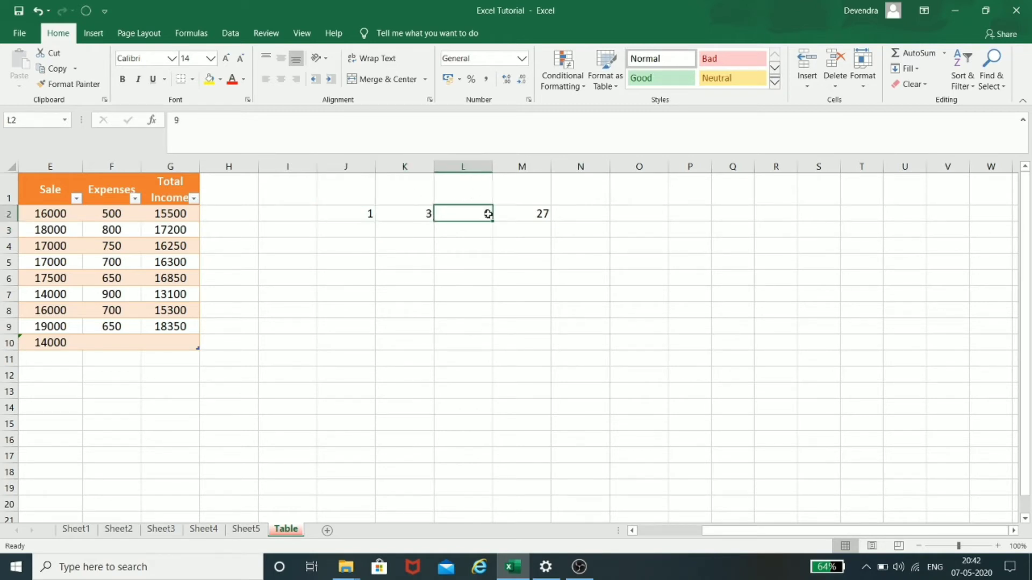
click(542, 215)
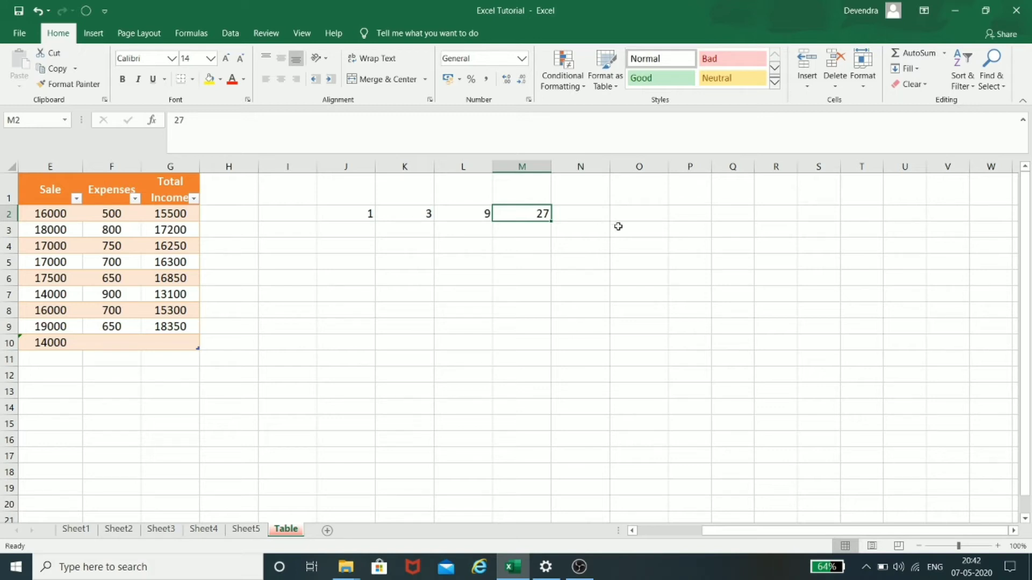
click(426, 215)
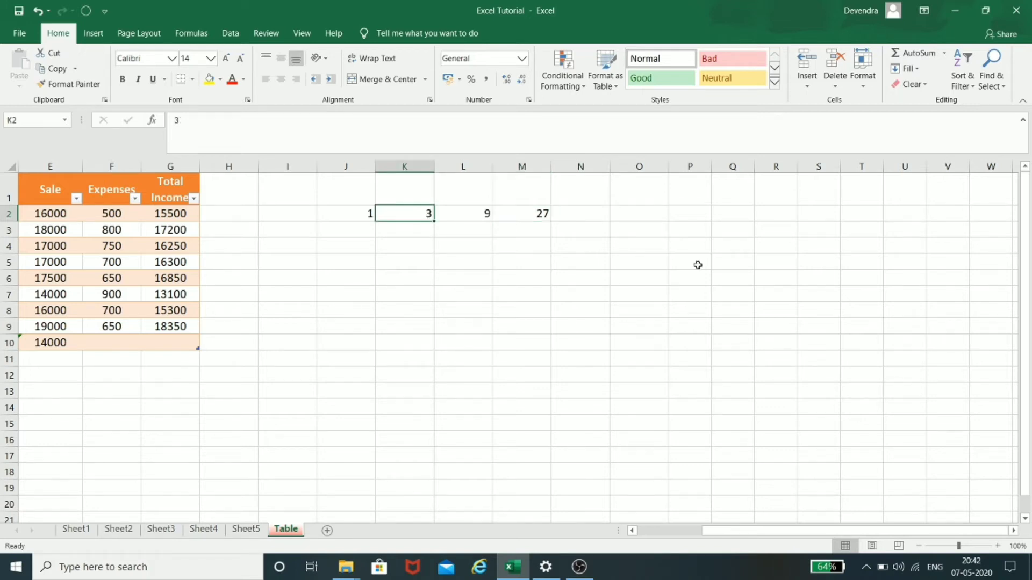
click(367, 224)
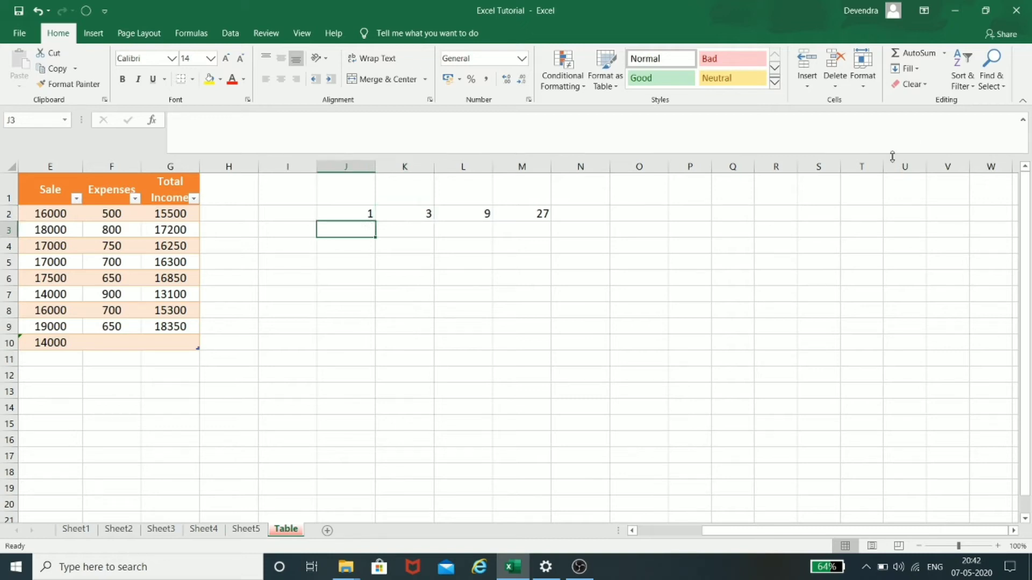
drag(408, 214, 544, 215)
click(907, 68)
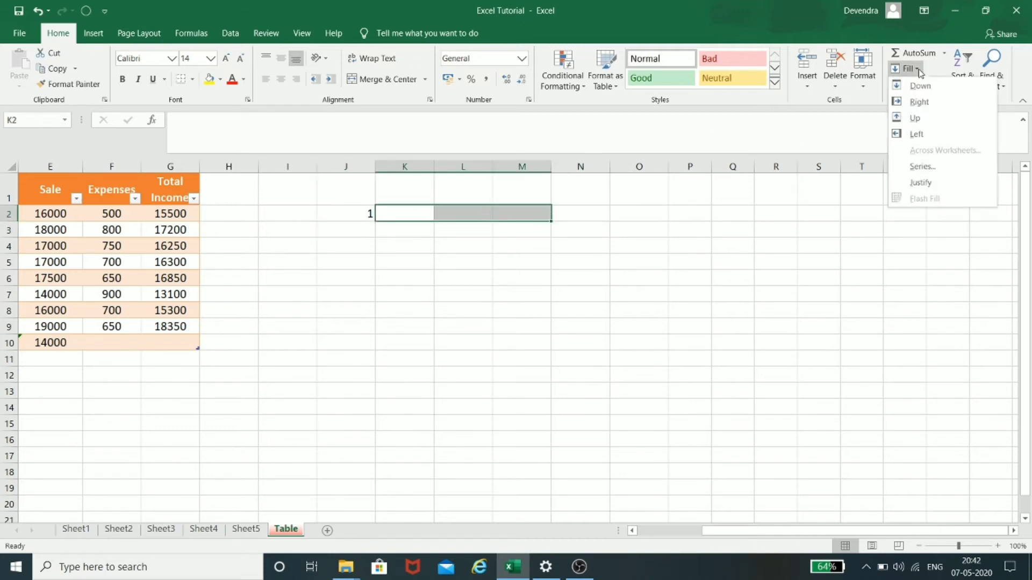
click(916, 166)
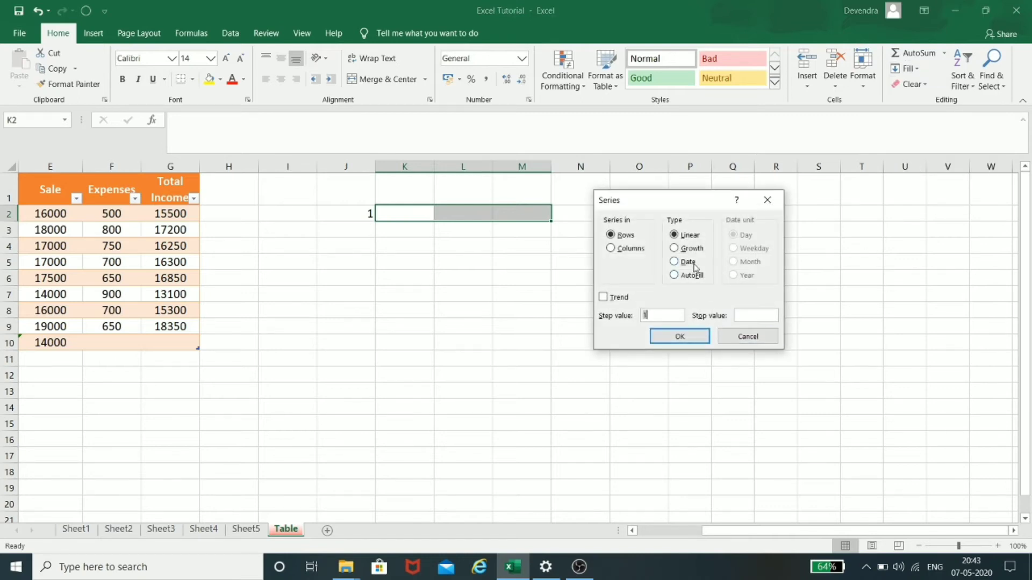
click(747, 337)
click(471, 336)
Enter the date 01-05-2020 in cell J2 and widen column J to fit it.
click(357, 215)
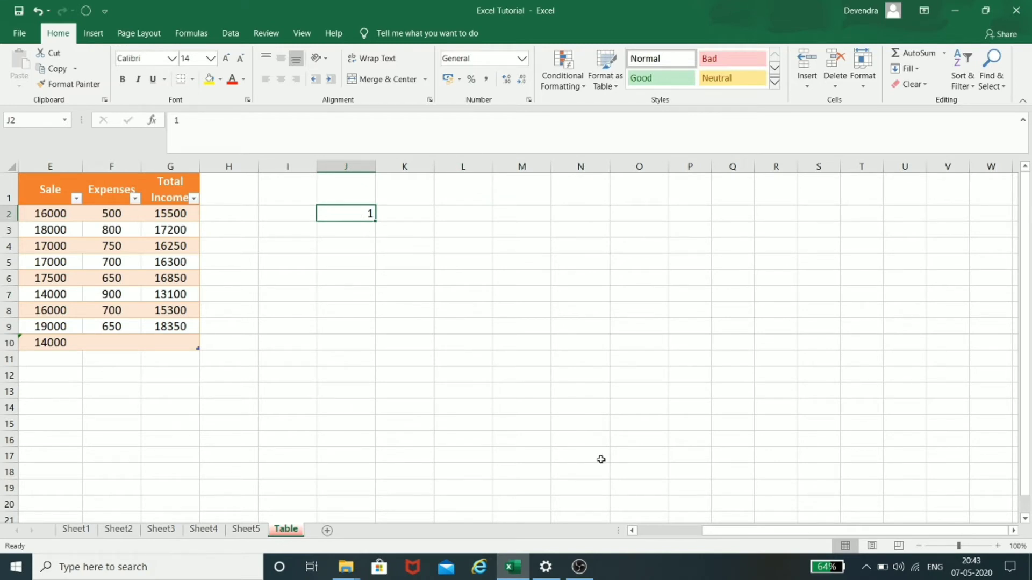
text(01-05)
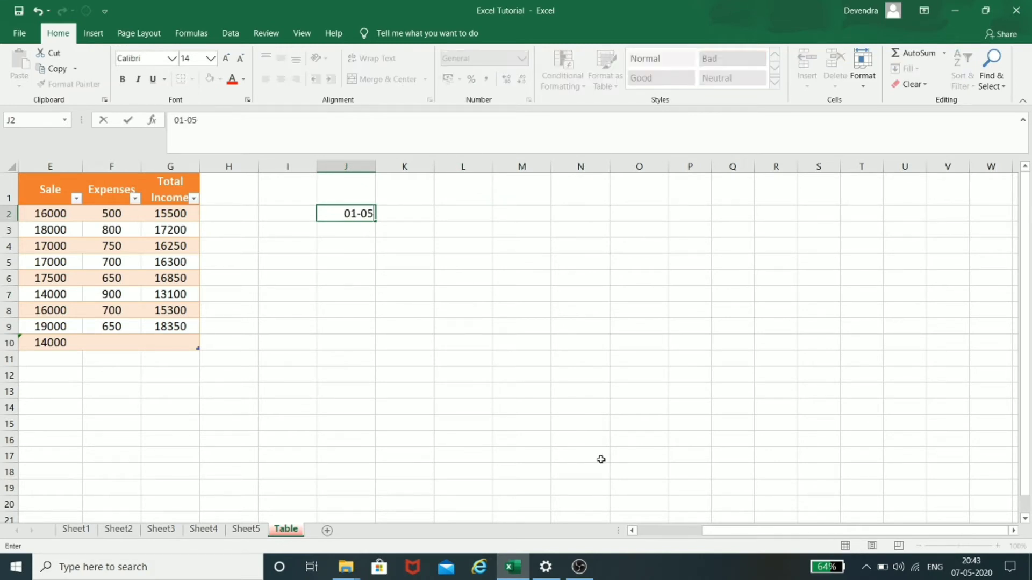
text(-2020)
key(Return)
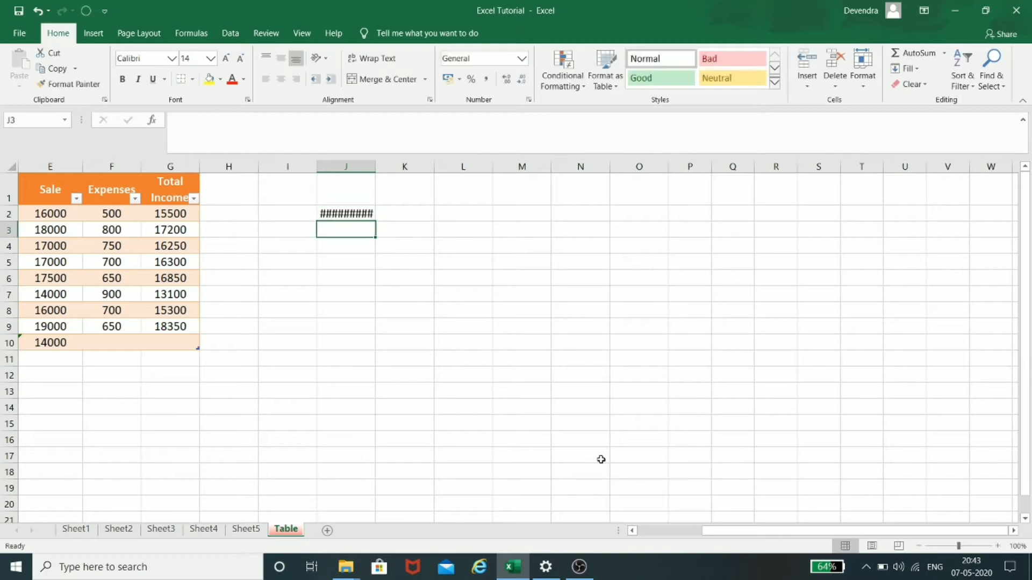
double_click(374, 166)
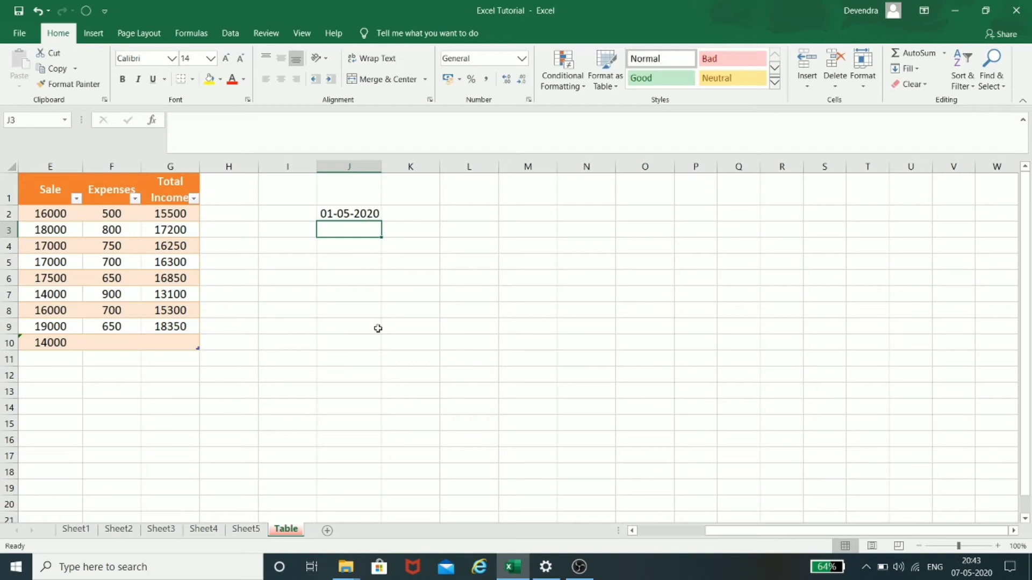
Fill the range J2 to J12 with a date series in columns, using the Day unit and step value 1.
click(353, 216)
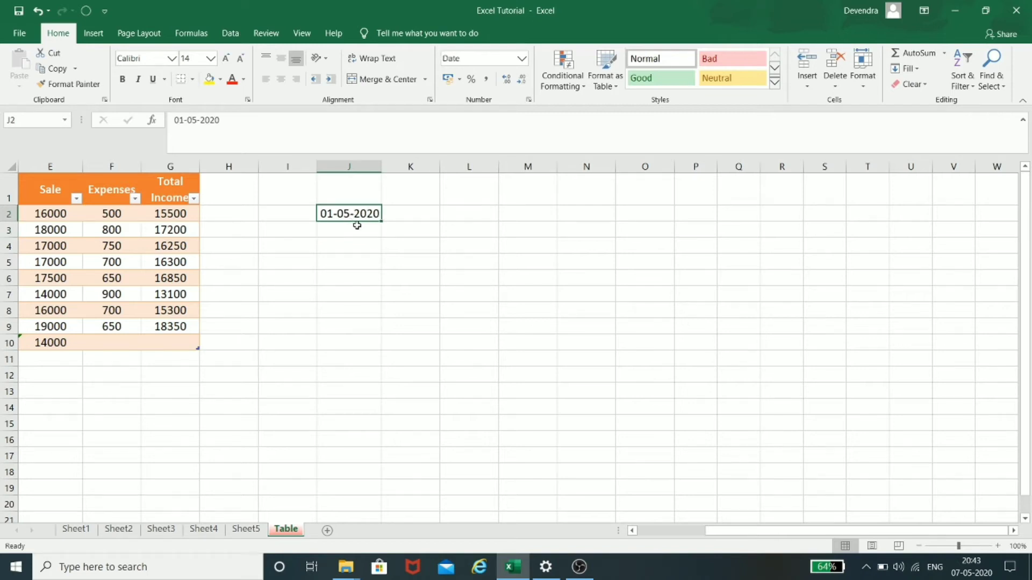
key(shift+Down)
key(shift+Down)
key(shift+Down)
key(shift+Down)
key(shift+Down)
key(shift+Down)
key(shift+Down)
key(shift+Down)
key(shift+Down)
key(shift+Down)
key(shift+Down)
key(shift+Down)
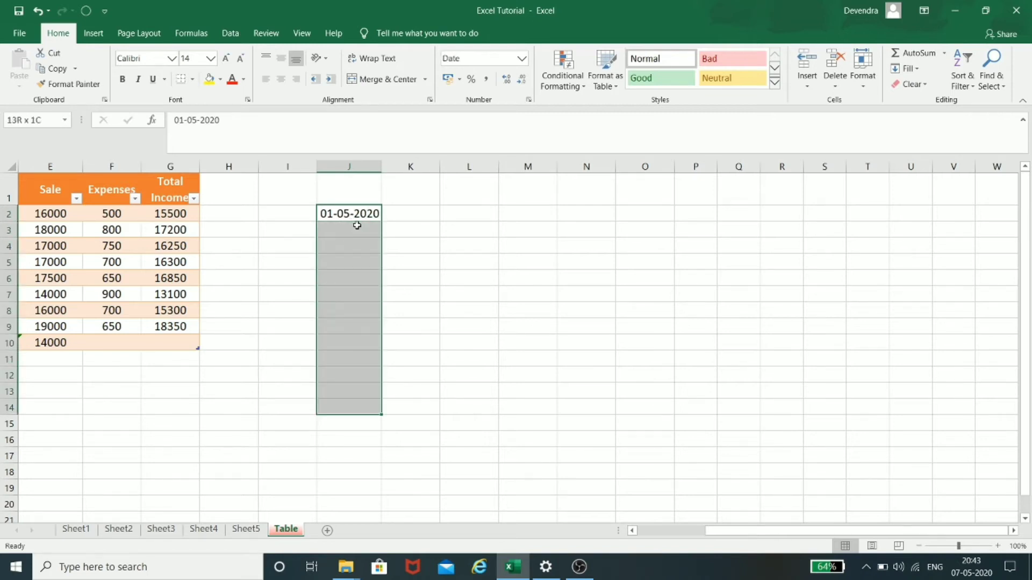
key(shift+Up)
key(shift+Up)
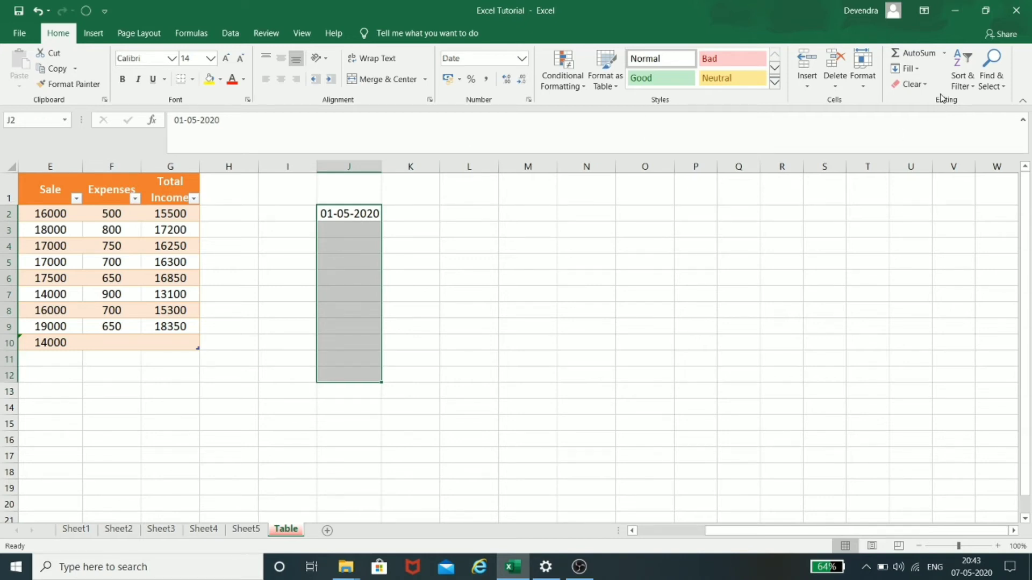
click(916, 69)
click(919, 171)
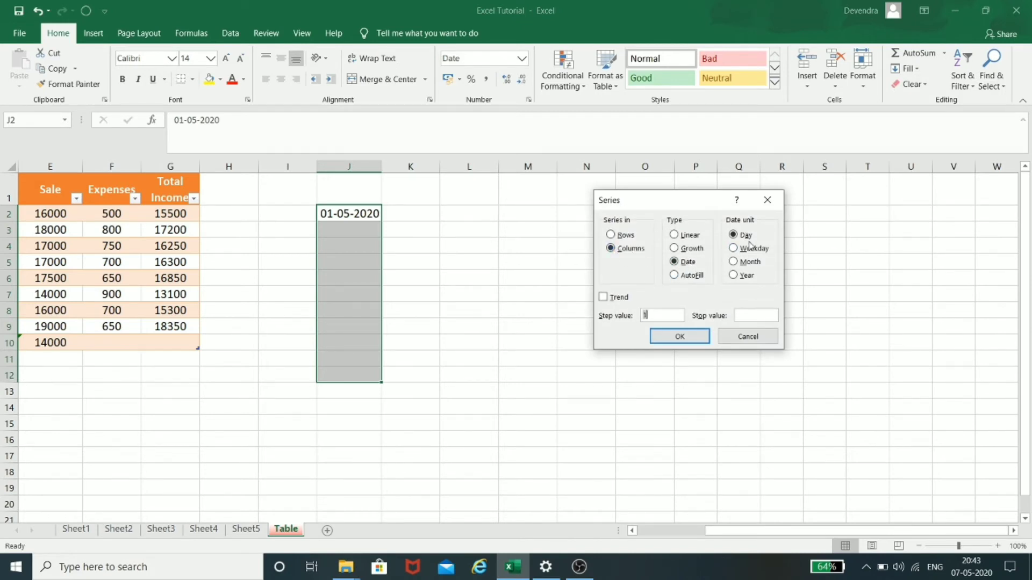
click(679, 338)
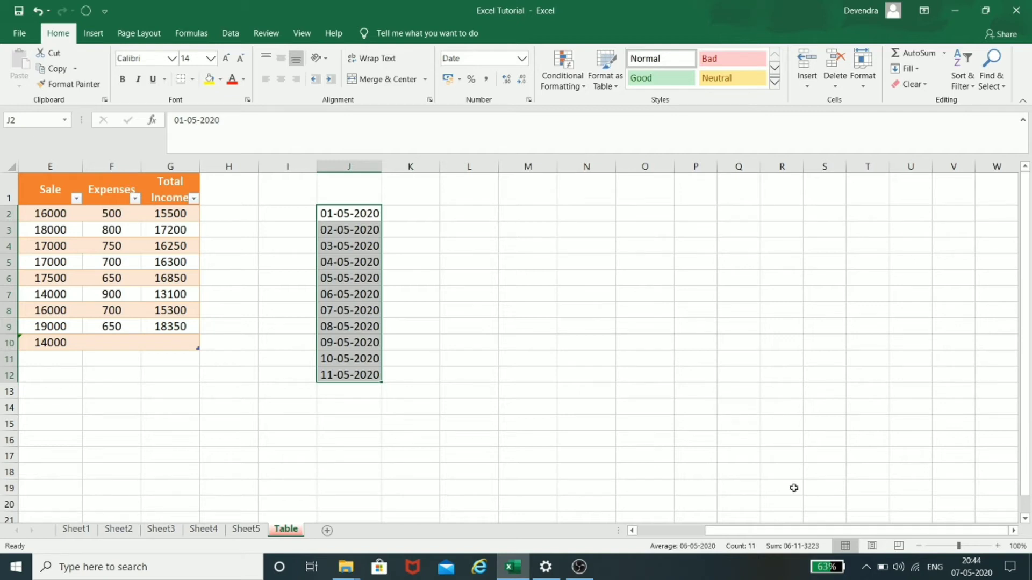
Undo the day series and fill J2 to J12 with a date series in columns, using the Weekday unit and step value 1.
key(ctrl+z)
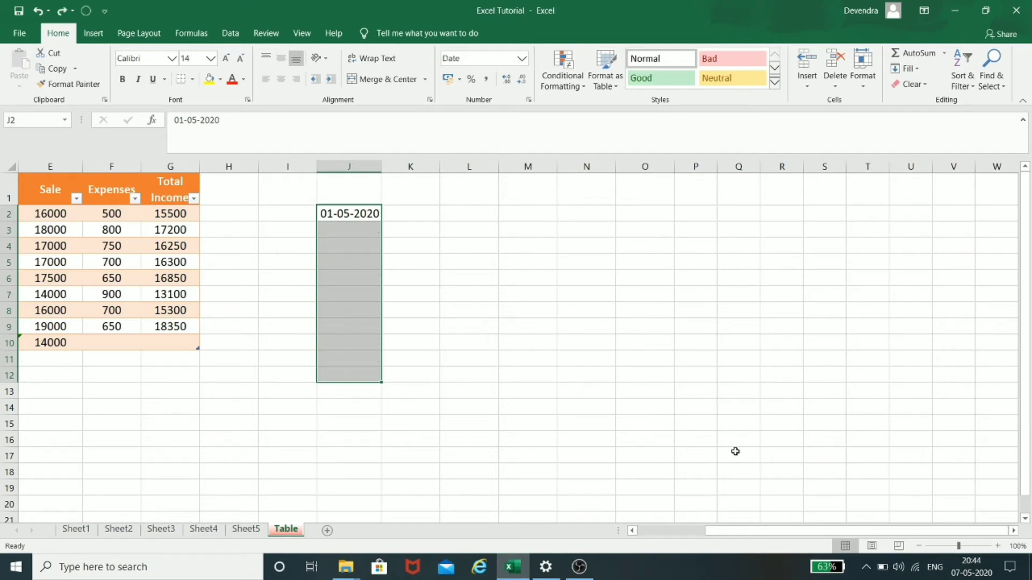
click(915, 70)
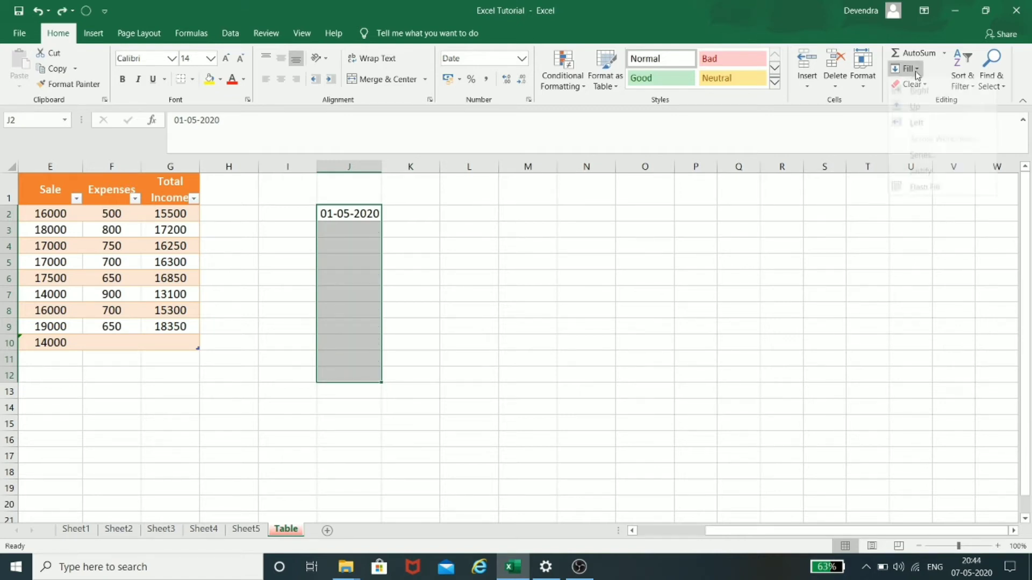
click(922, 166)
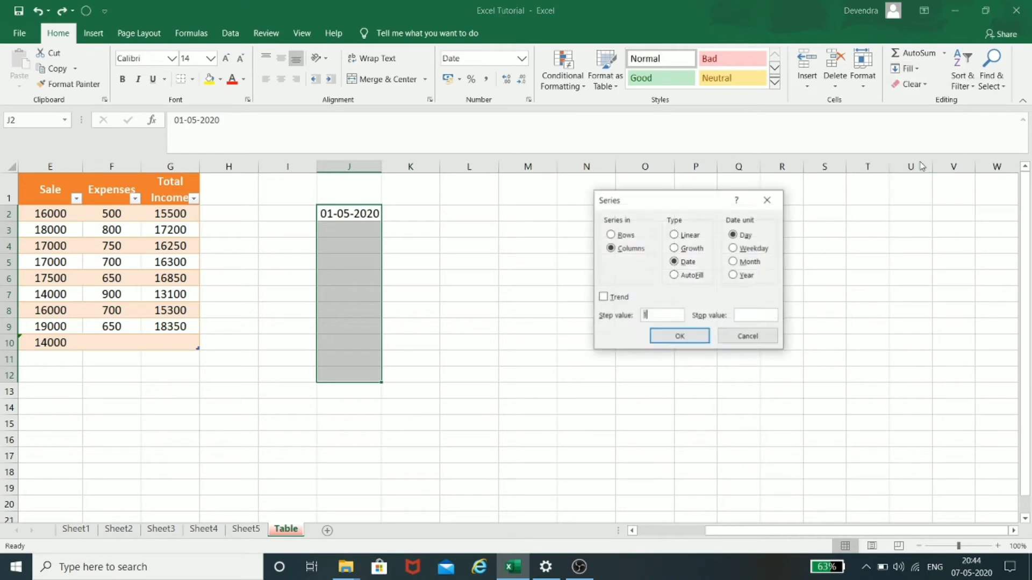
click(751, 252)
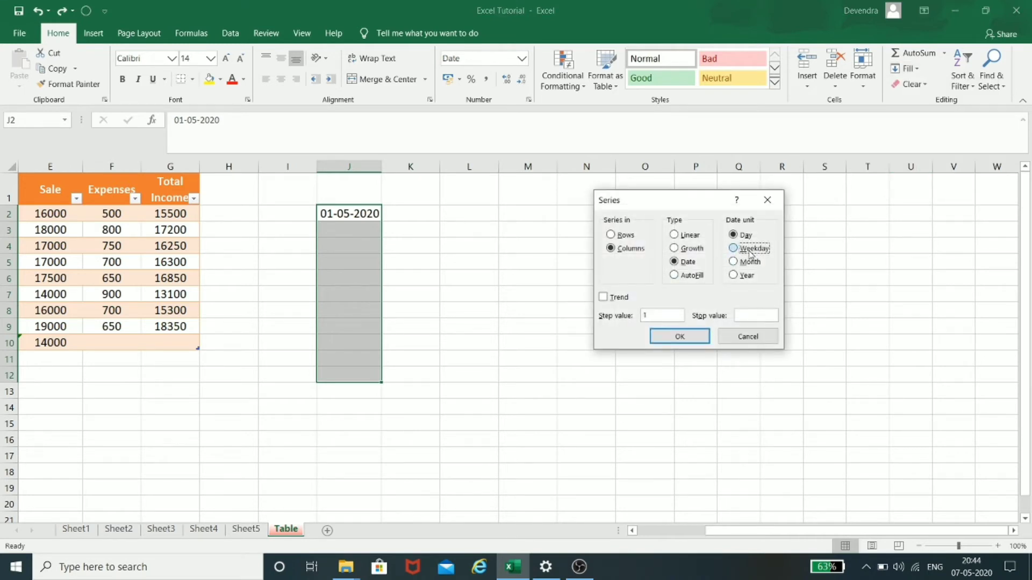
click(697, 337)
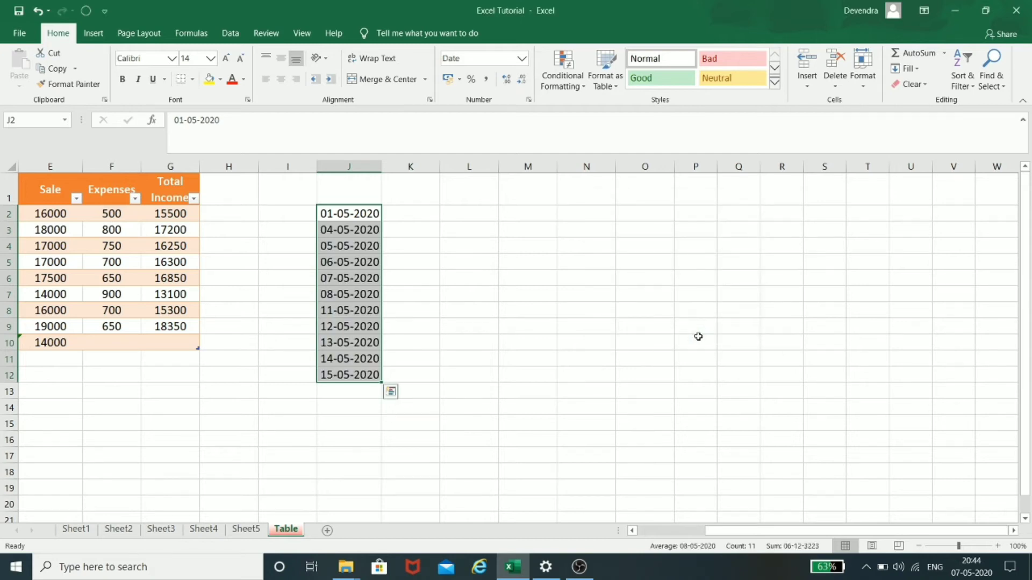
Check the weekday date series cell by cell from J2 to J7 against the May 2020 system calendar.
click(349, 213)
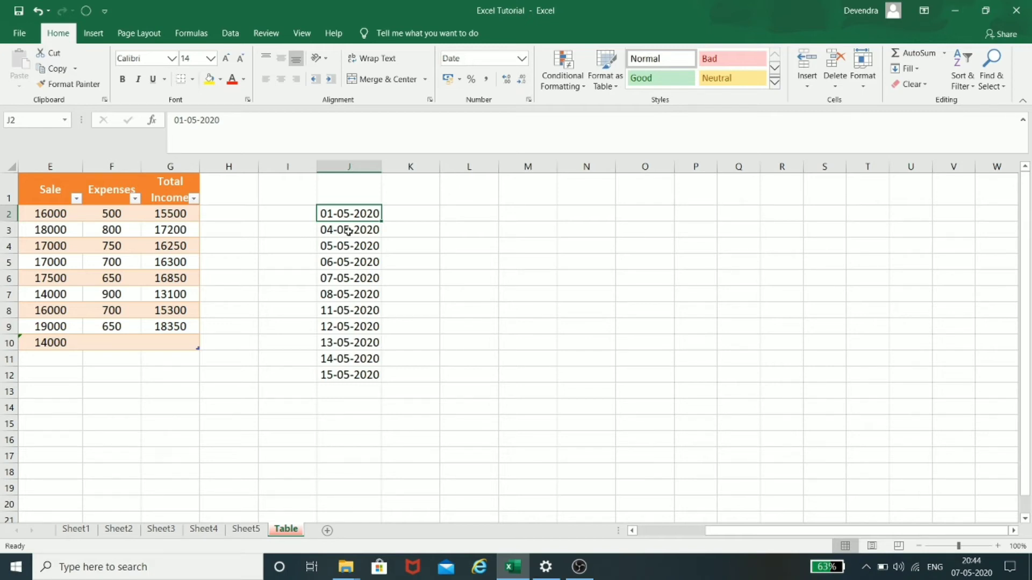
click(973, 570)
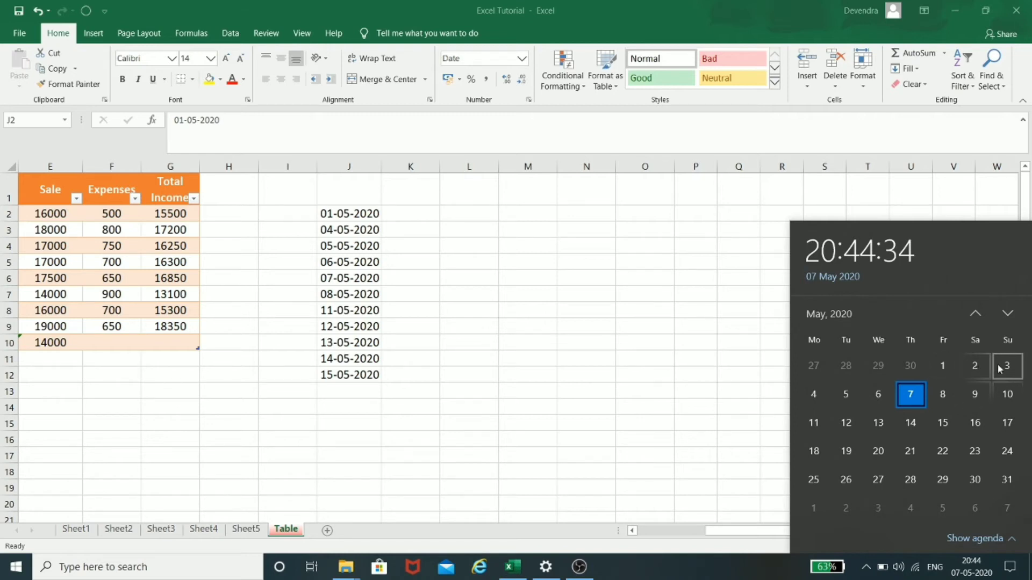
click(344, 230)
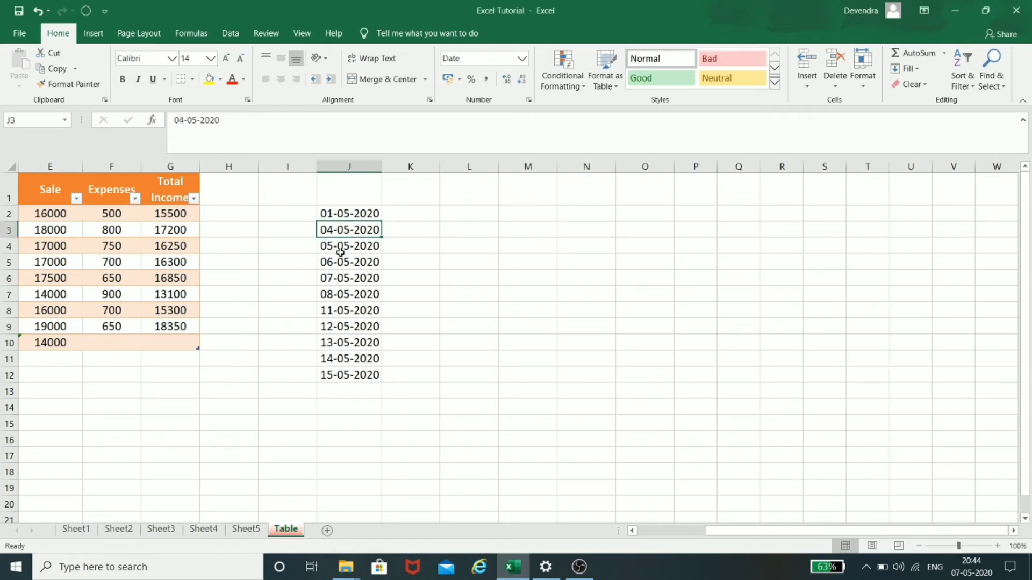
click(340, 250)
click(338, 265)
click(338, 282)
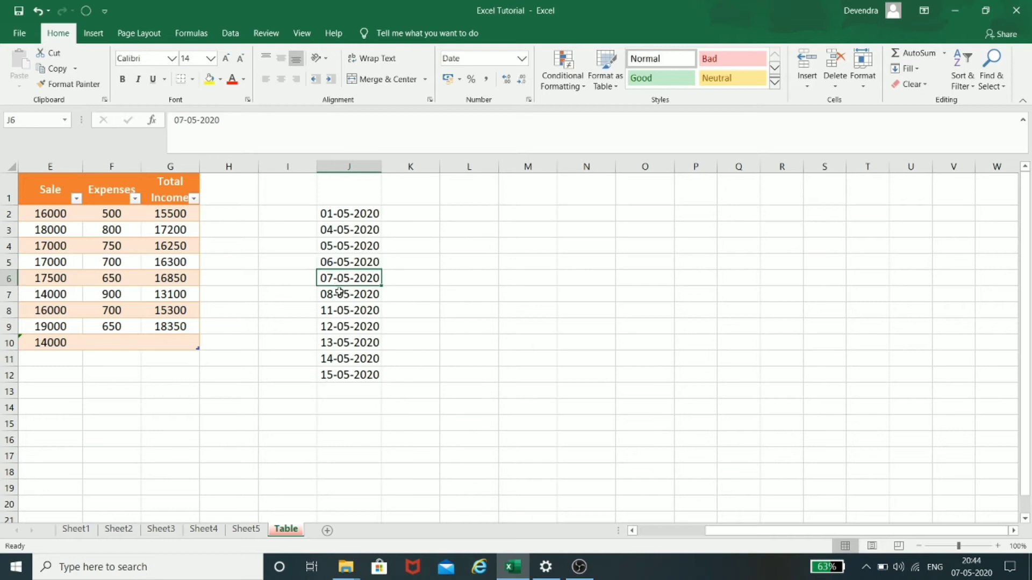
click(340, 294)
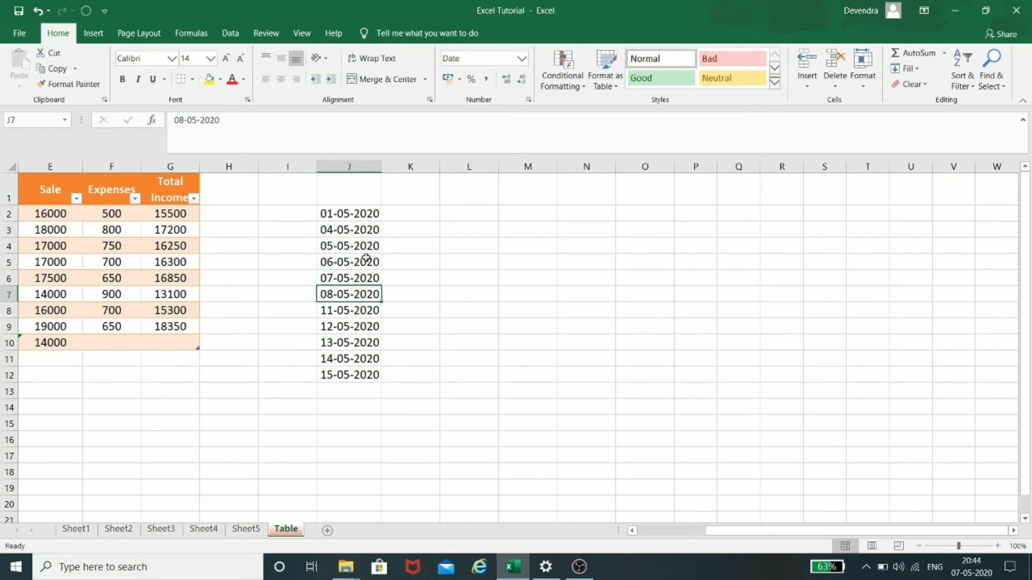
Clear cells J3 to J12, and fill J2 to J13 with a date series in columns, using the Month unit and step value 1.
drag(367, 232, 369, 374)
key(Delete)
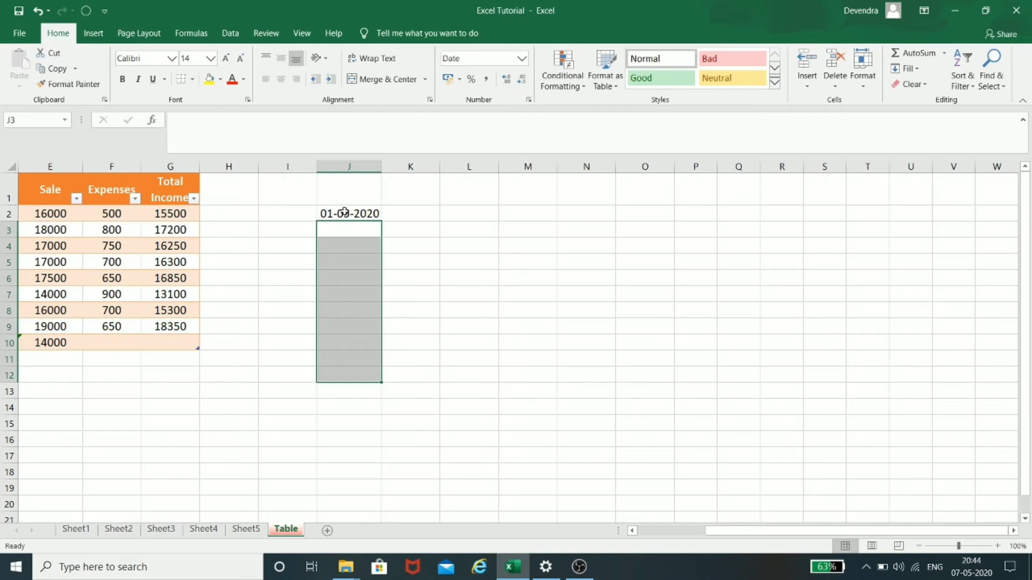
drag(343, 214, 342, 388)
key(alt+h)
key(f)
key(i)
key(s)
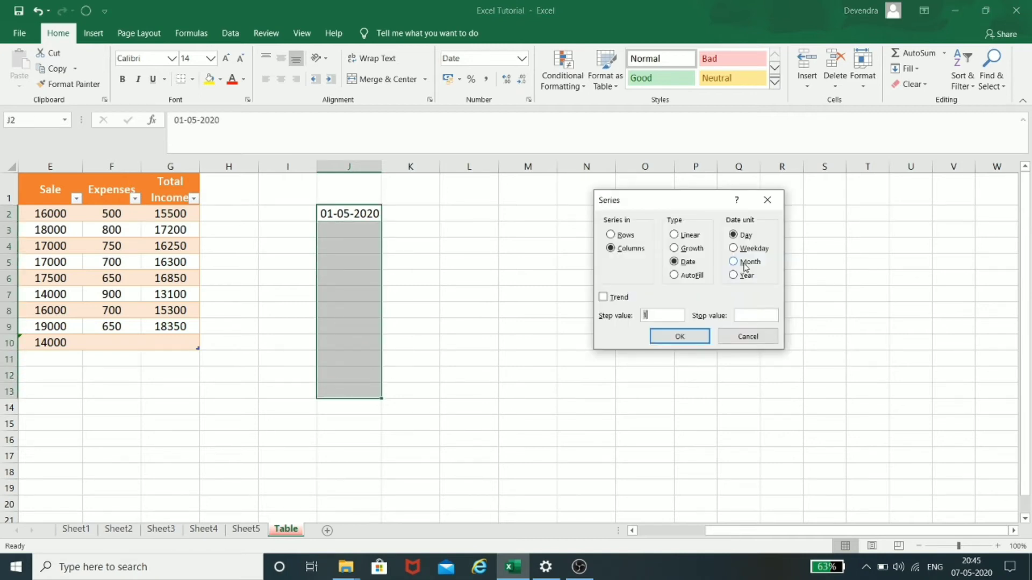
click(746, 262)
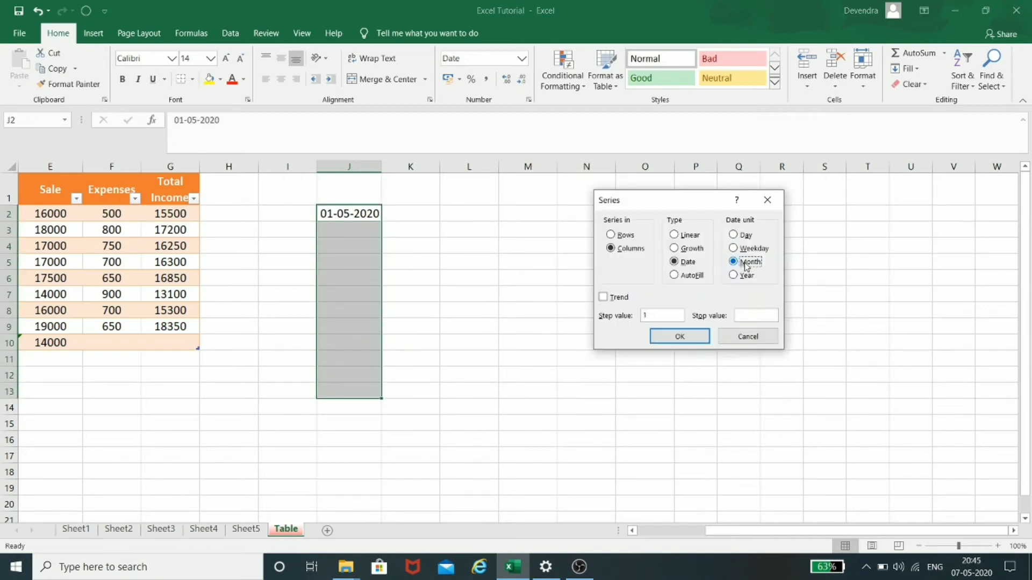
click(695, 338)
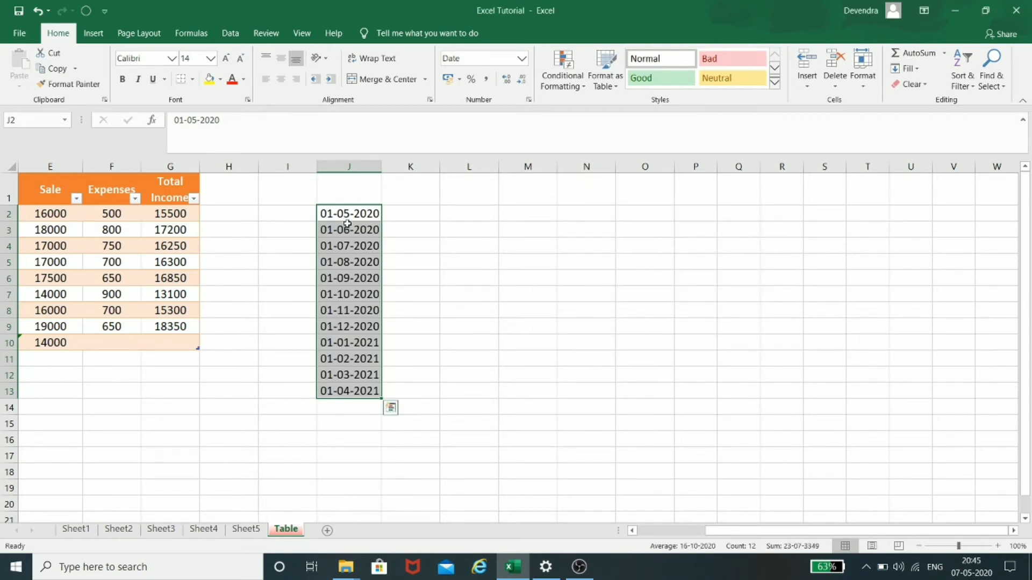
Review the first dates of the monthly series in J2 and J3, and undo the month fill.
click(348, 216)
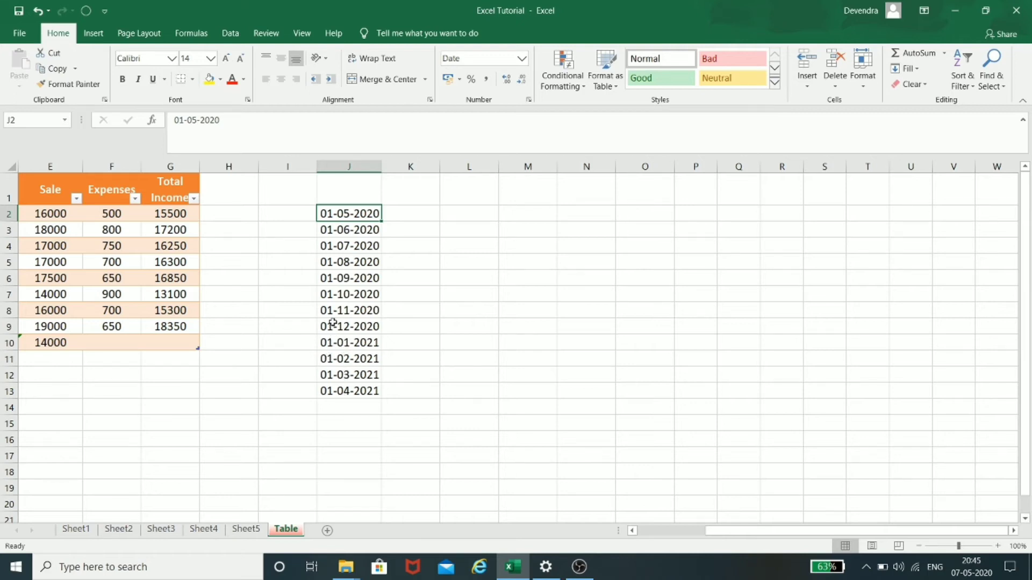
click(338, 227)
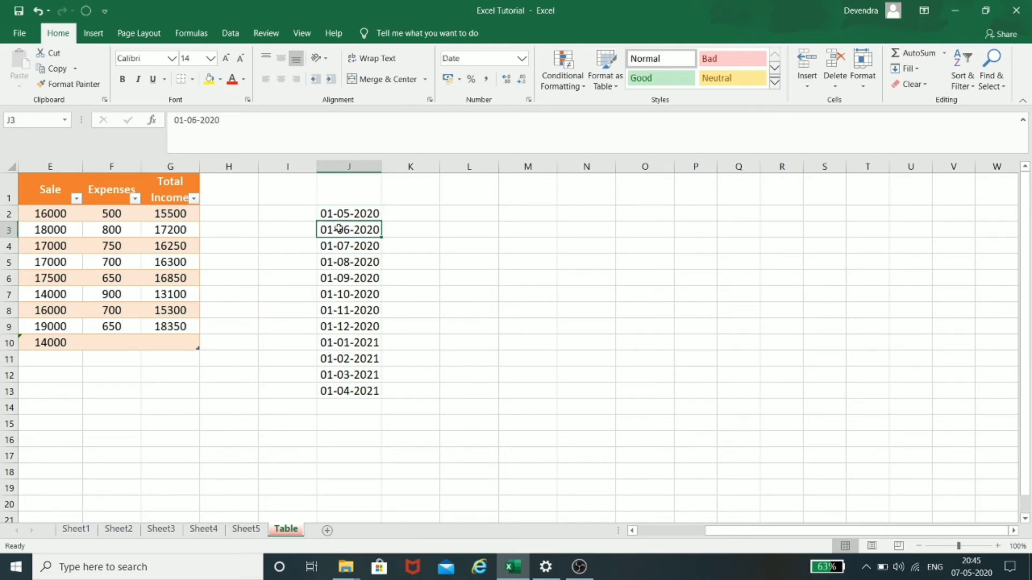
key(ctrl+z)
Fill the range J2 to J13 with a date series in columns, using the Year unit and step value 1.
drag(351, 215, 352, 390)
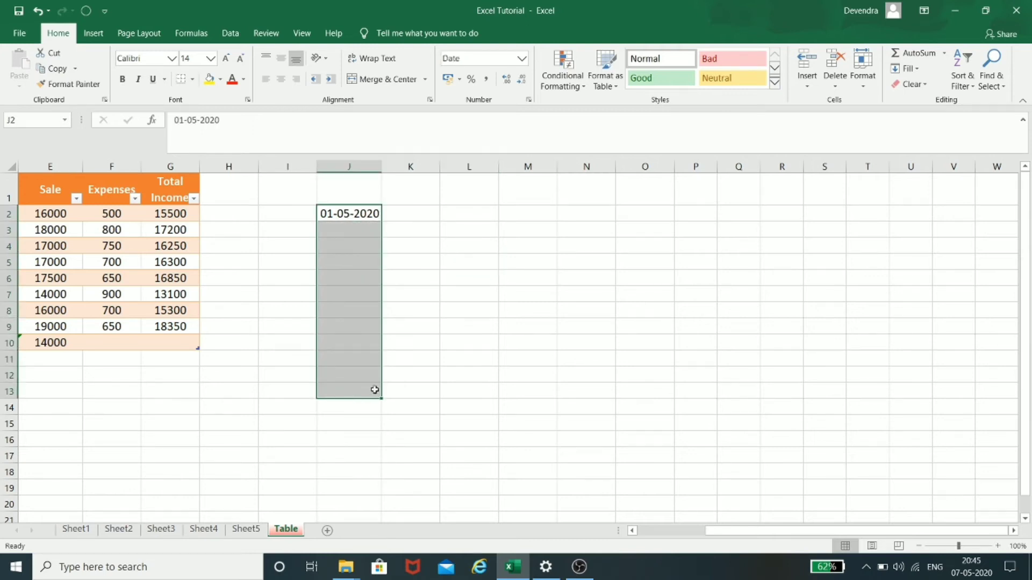
click(922, 69)
click(920, 166)
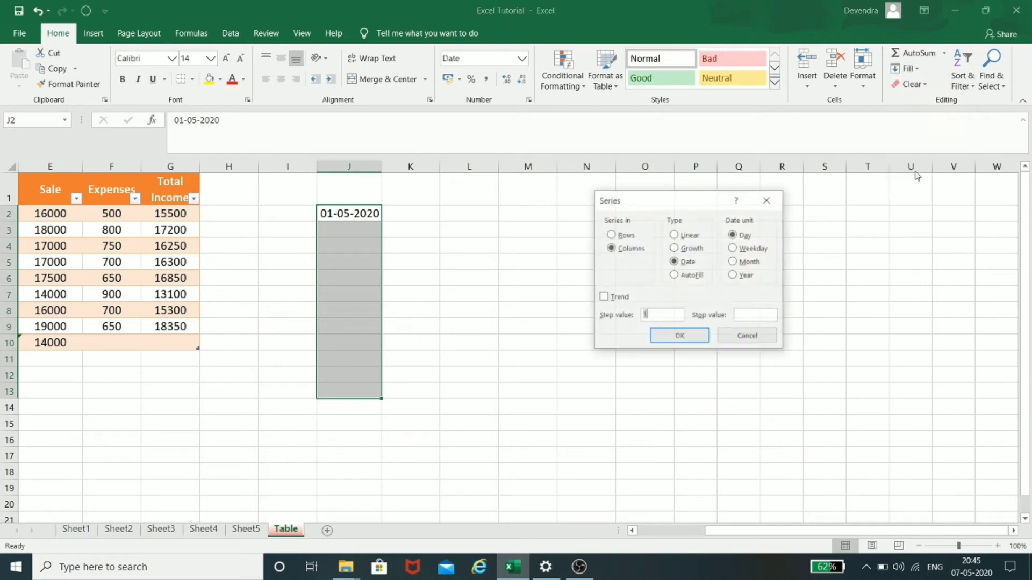
click(746, 274)
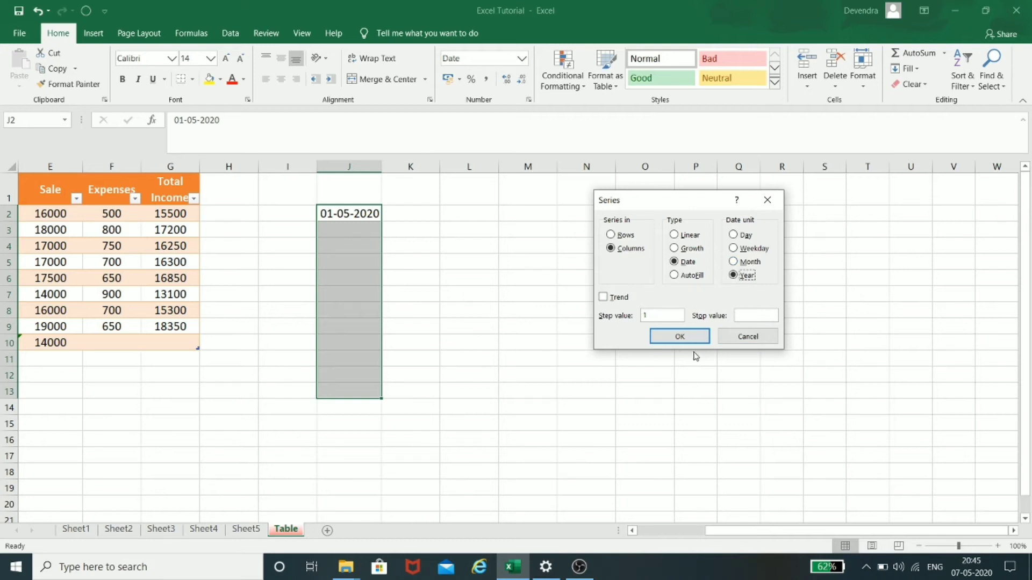
click(679, 336)
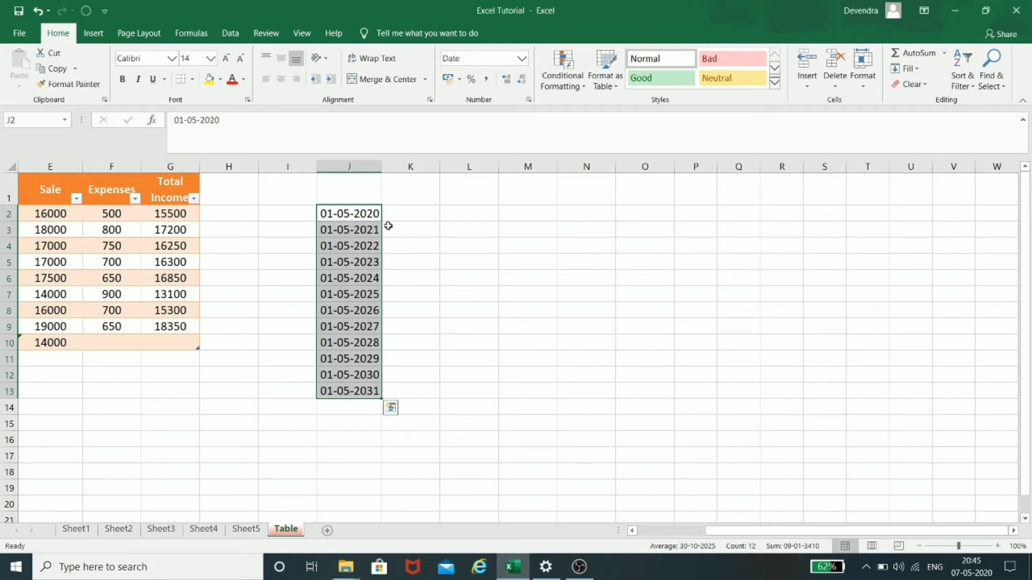
Delete the yearly dates from J3 to J13 and the starting date from J2.
click(451, 244)
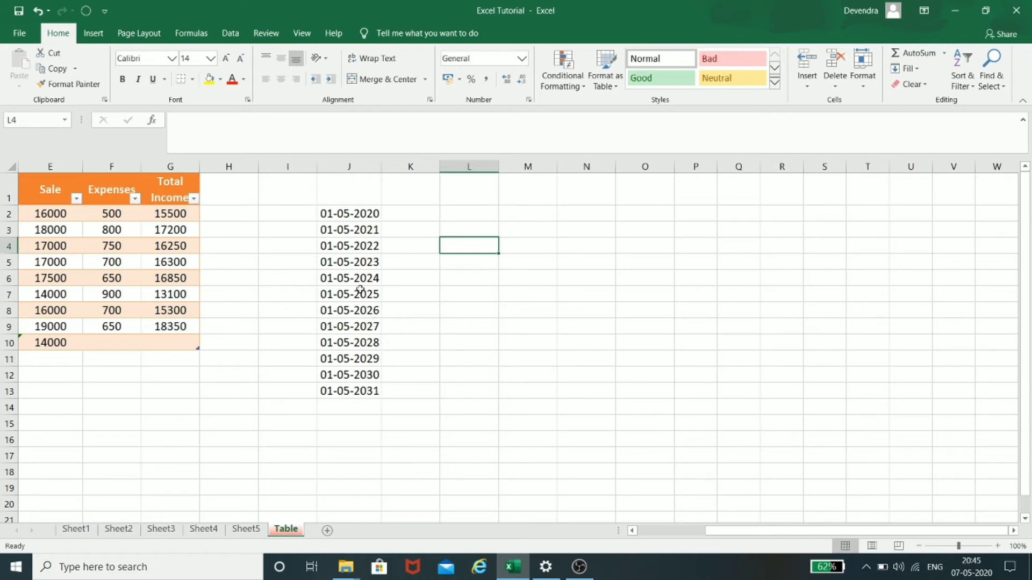
drag(359, 236, 362, 385)
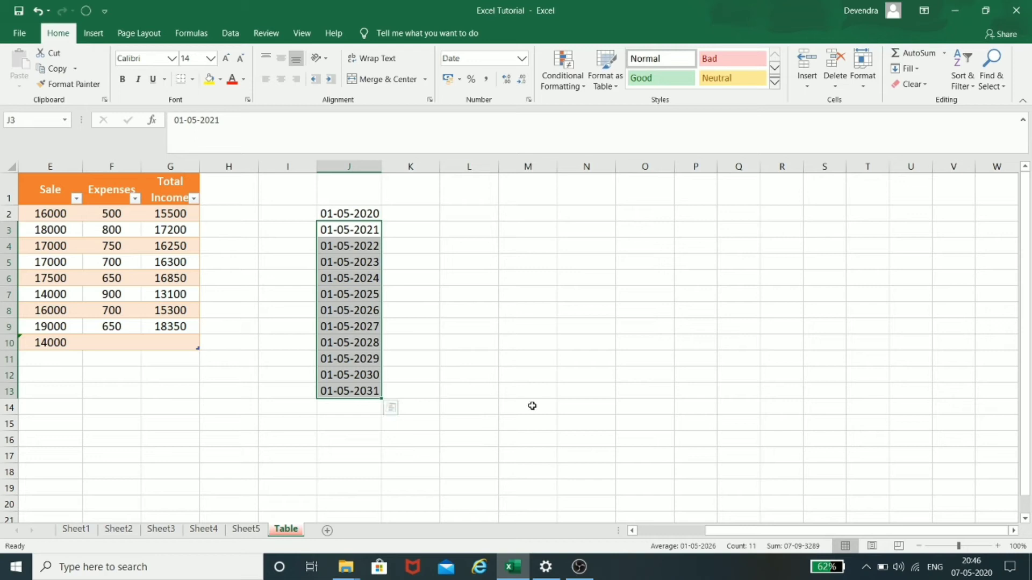
key(Delete)
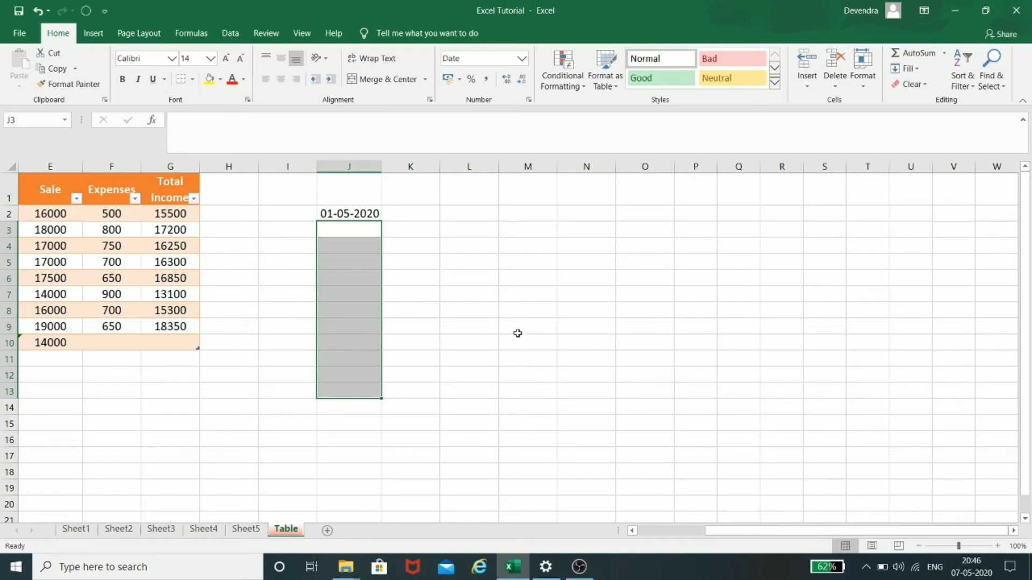
click(911, 84)
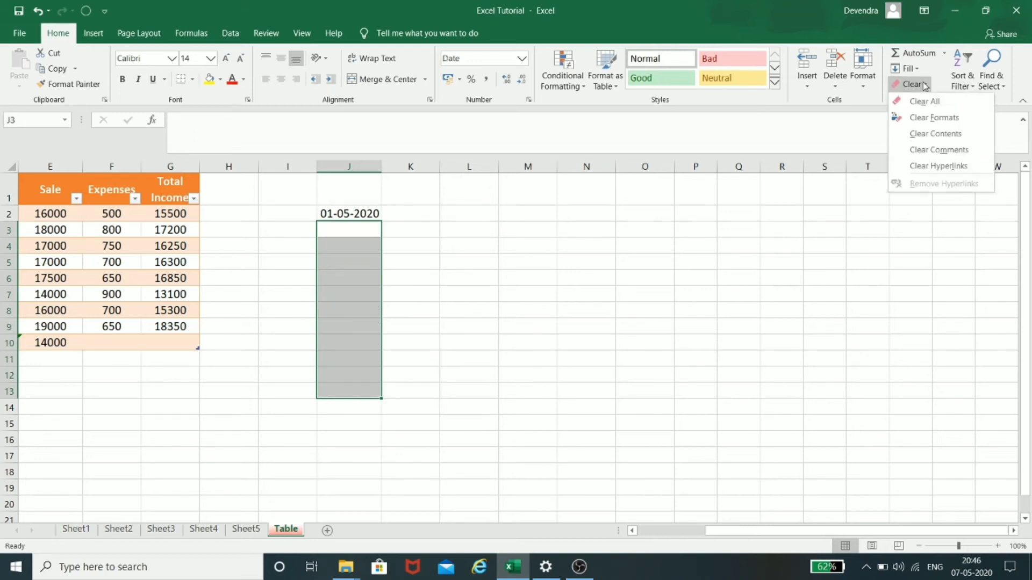
click(749, 314)
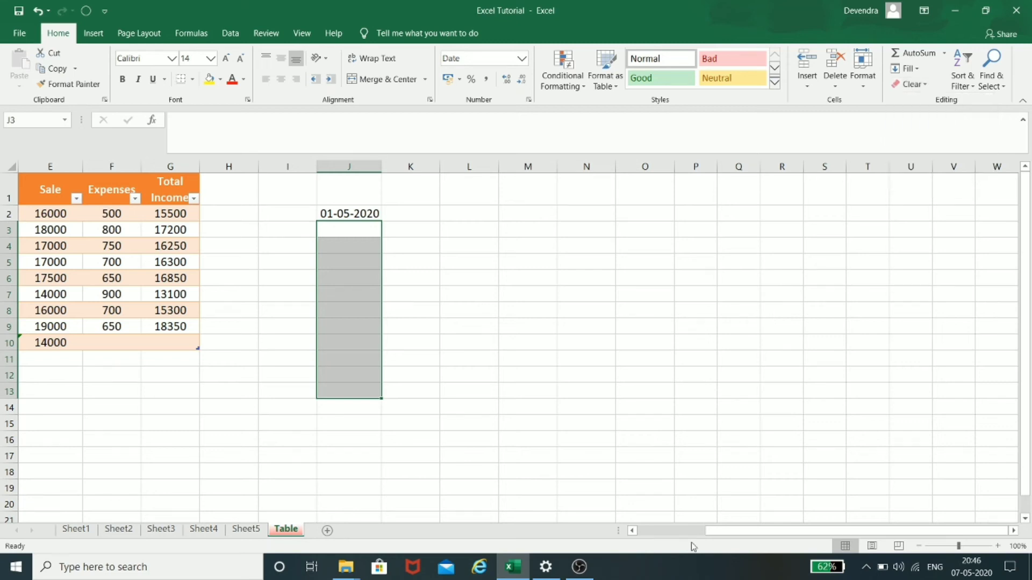
drag(777, 531, 707, 531)
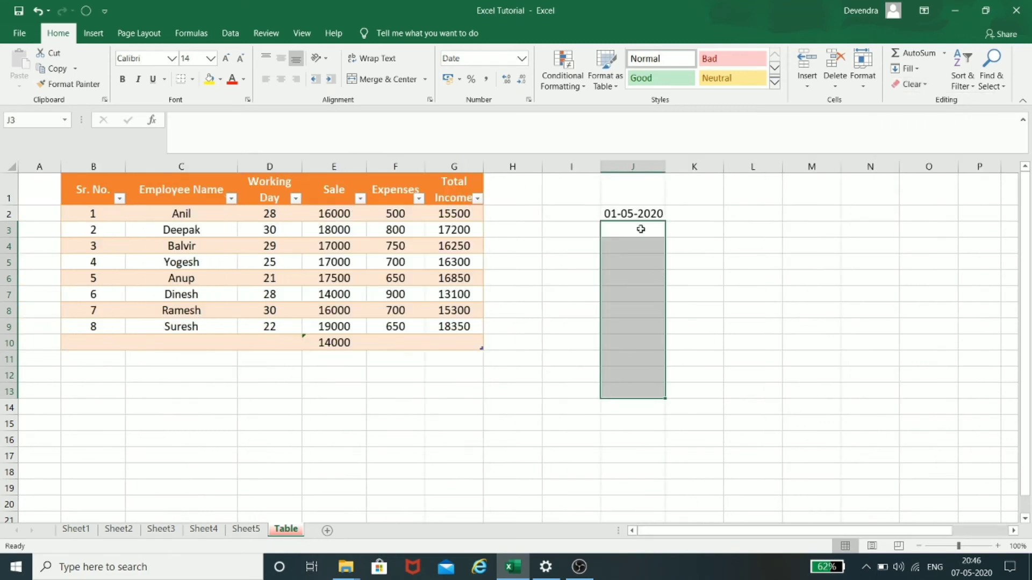
click(639, 215)
key(Delete)
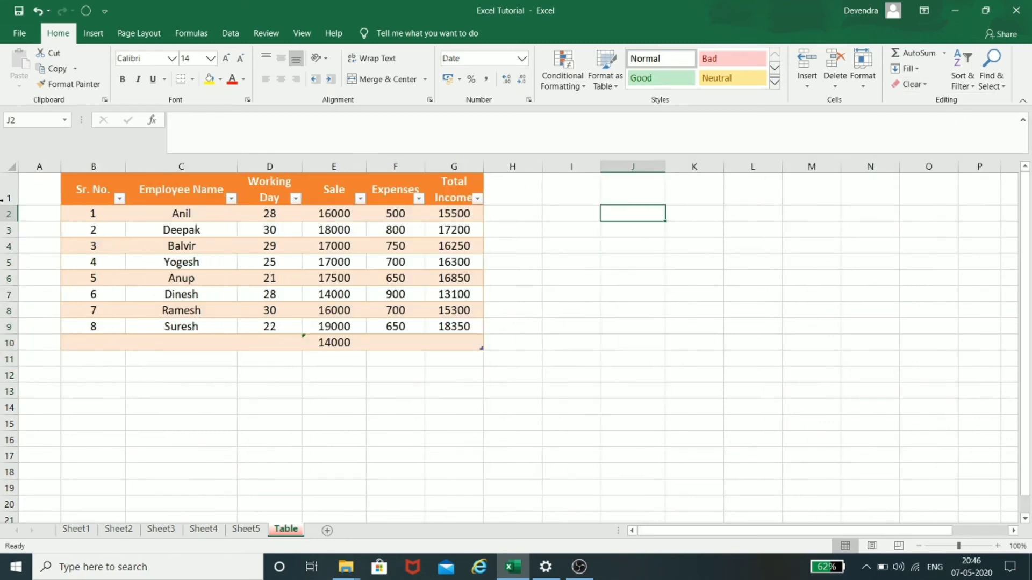
Apply Clear All to the table body from B2 to G10, and undo it.
drag(95, 213, 481, 350)
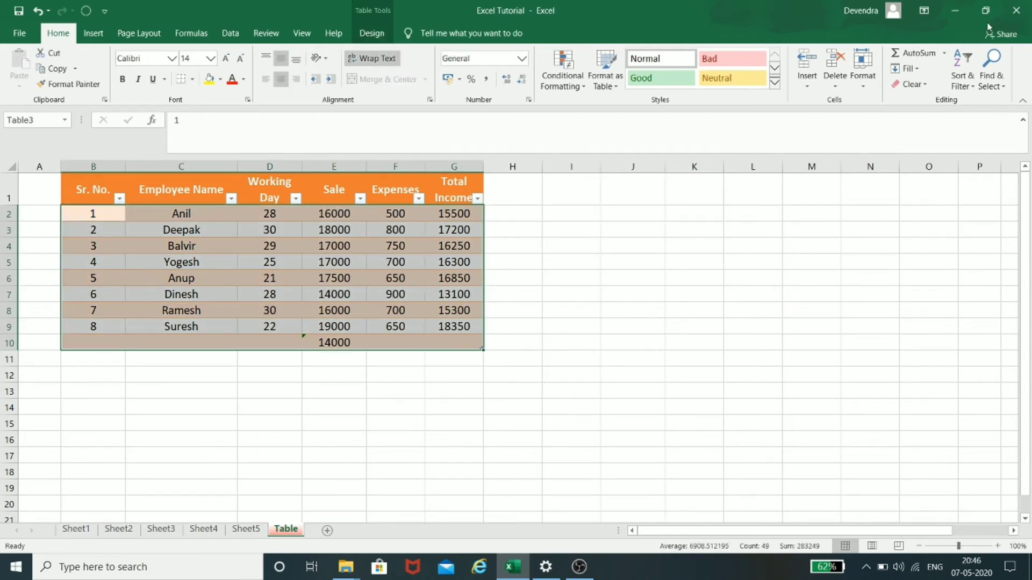
click(923, 81)
click(923, 103)
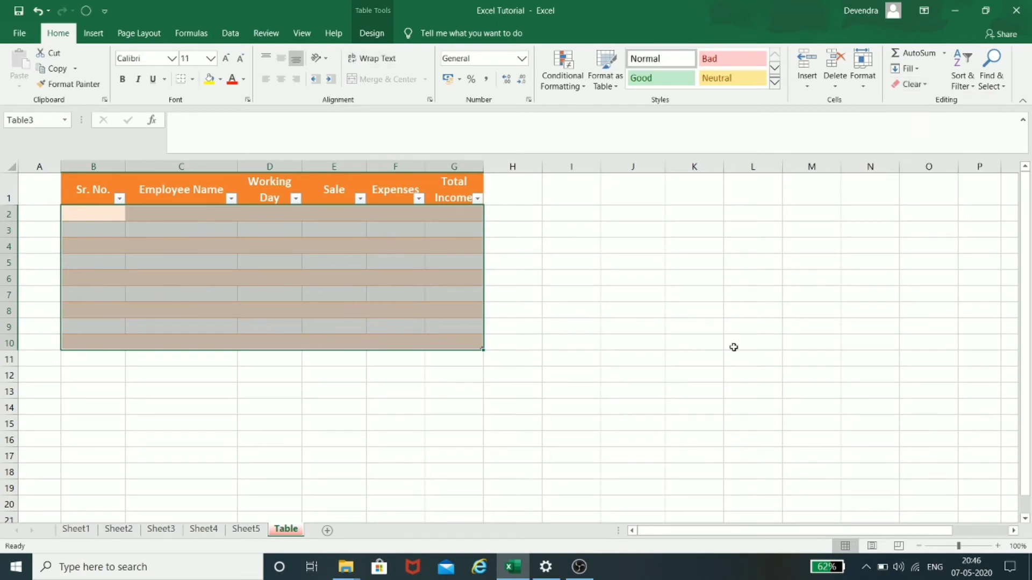
key(ctrl+z)
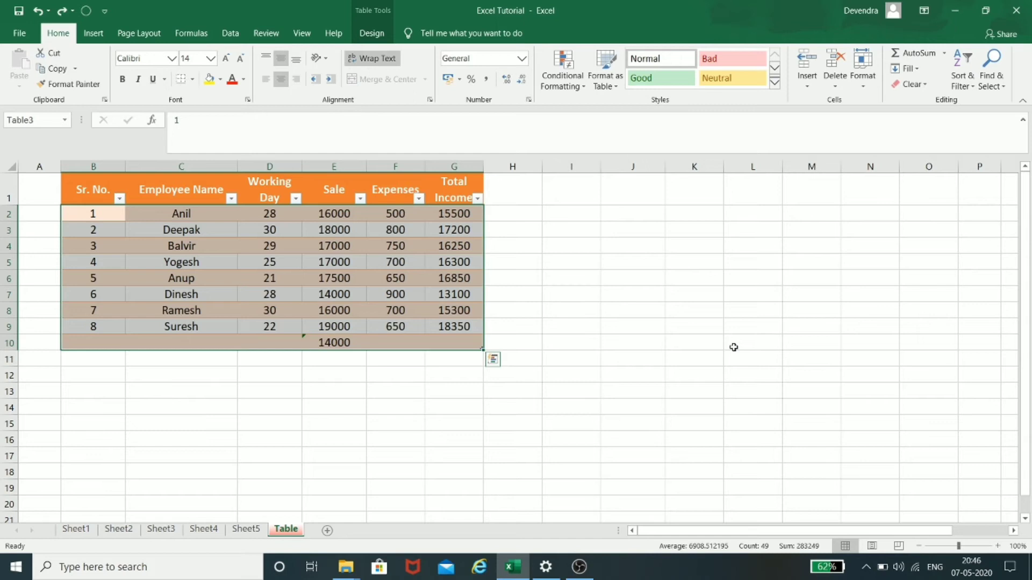
Clear only the formats of the table body from B2 to G10, and undo the clearing.
click(924, 85)
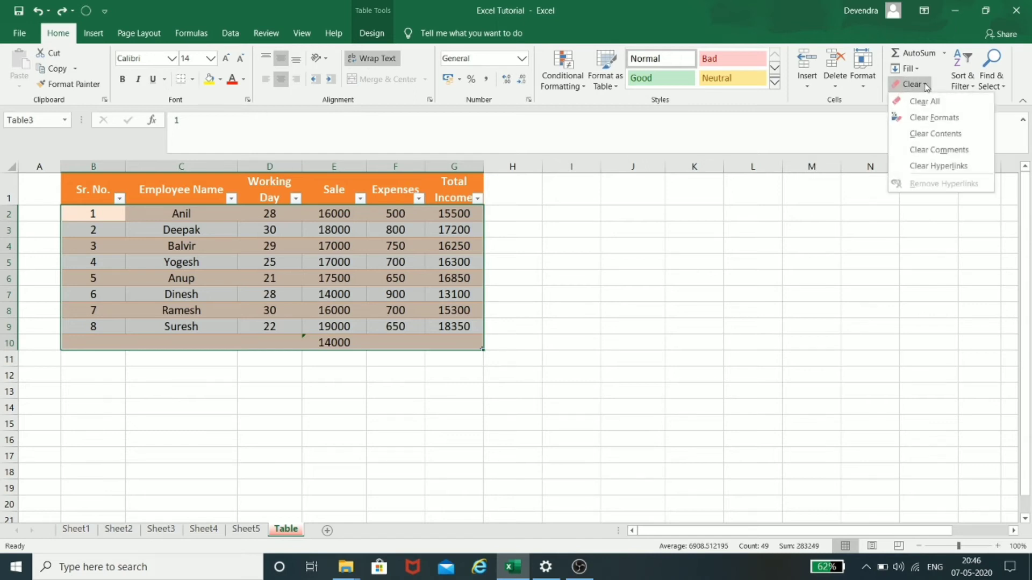
click(916, 119)
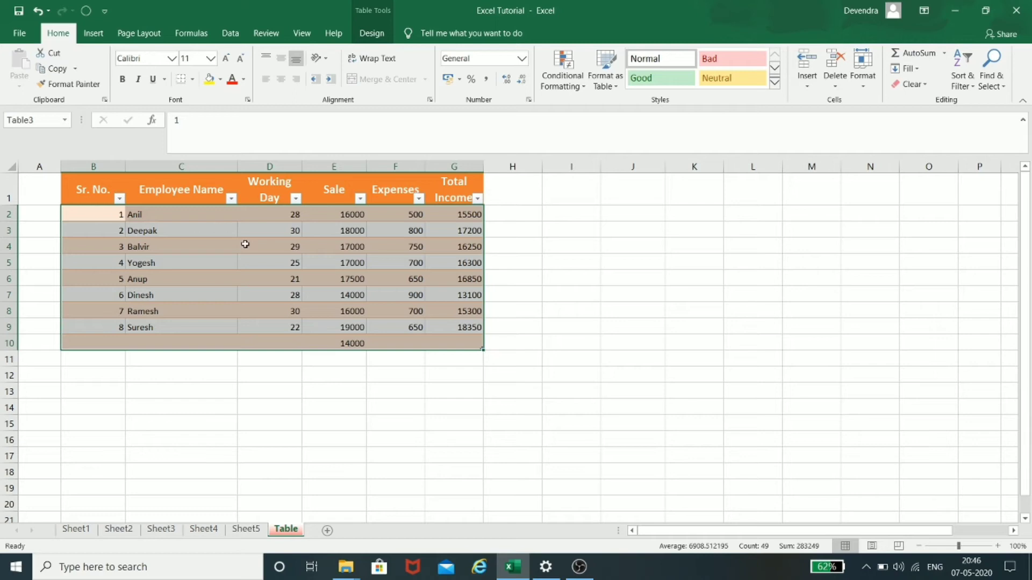
click(588, 394)
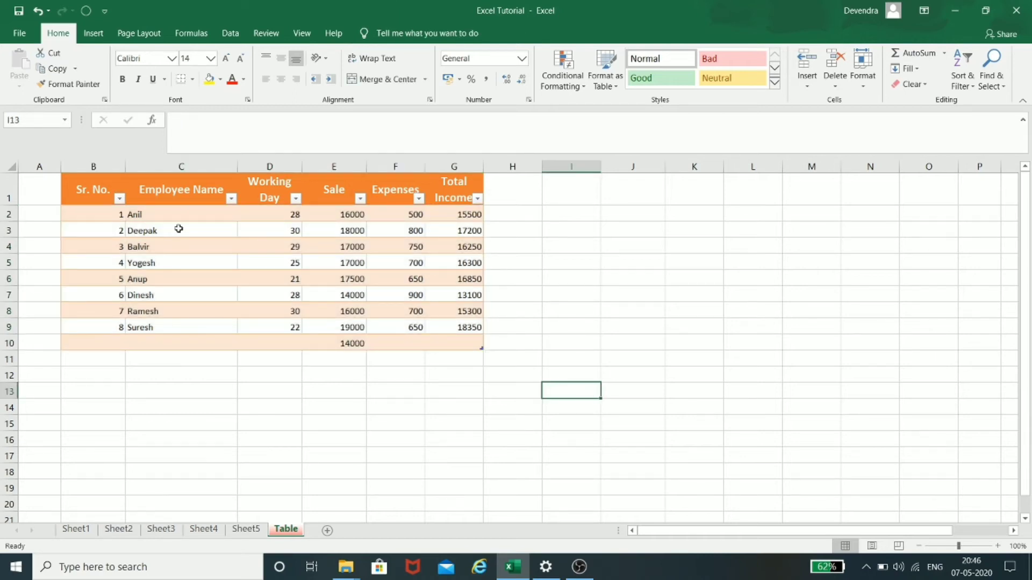
key(ctrl+z)
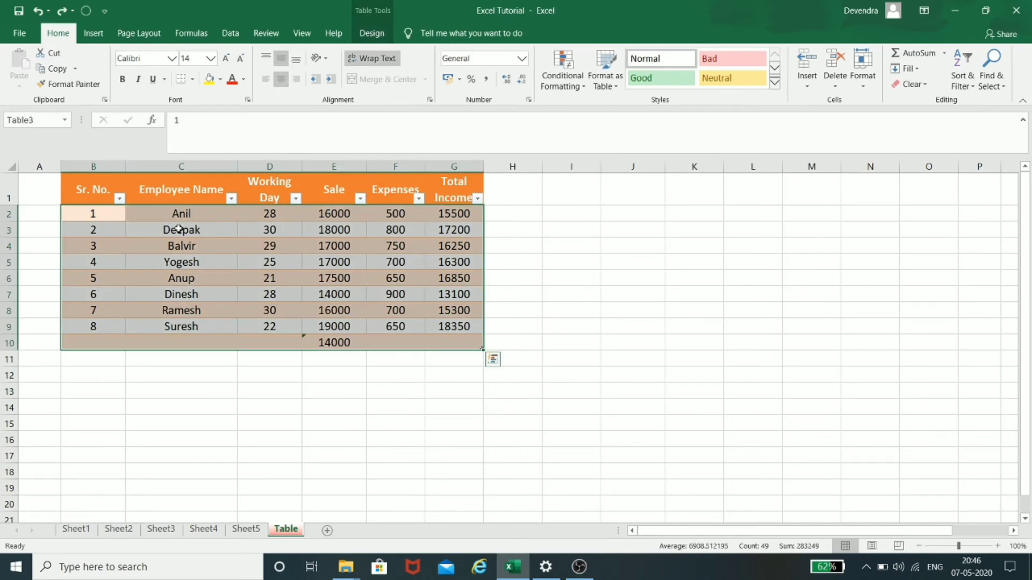
Clear only the contents of the table body from B2 to G10.
click(913, 84)
click(922, 134)
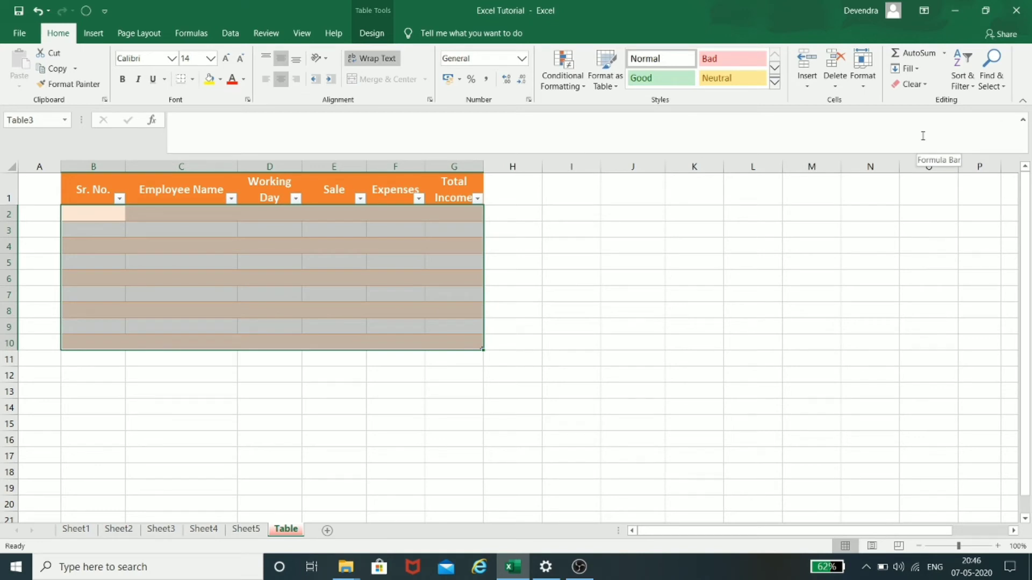
Undo the clearing of the table body's contents.
key(ctrl+z)
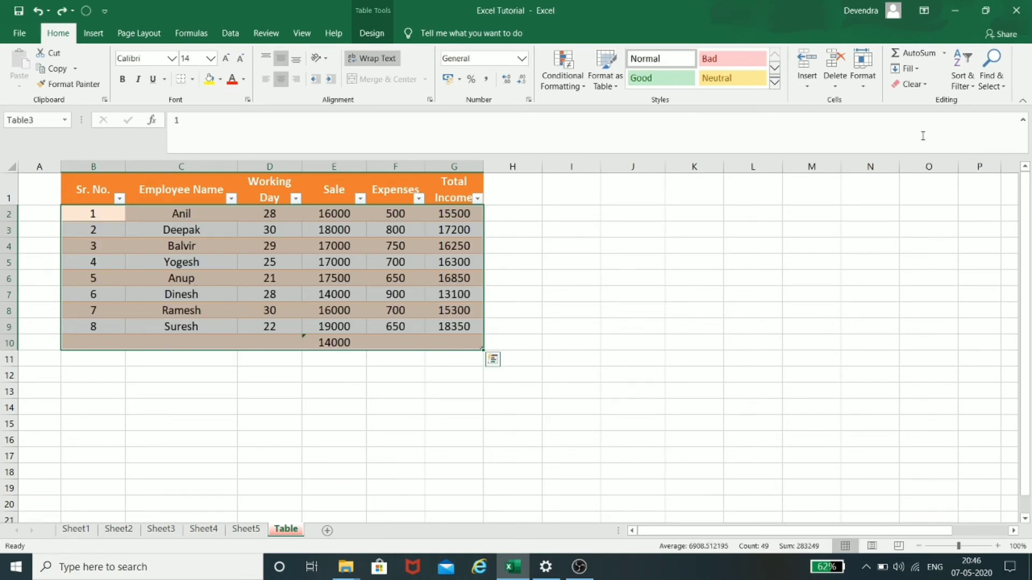
click(925, 85)
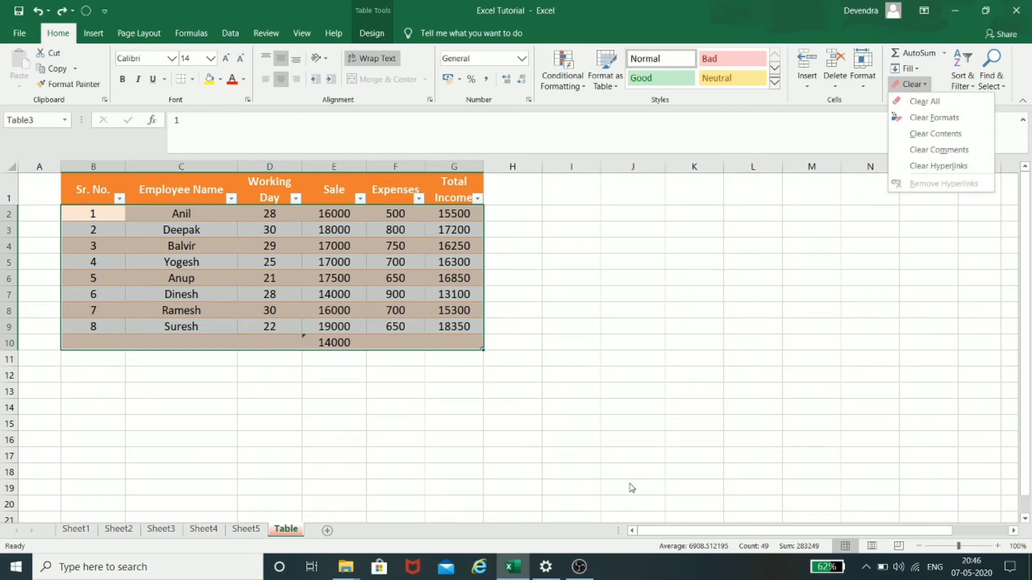
click(681, 325)
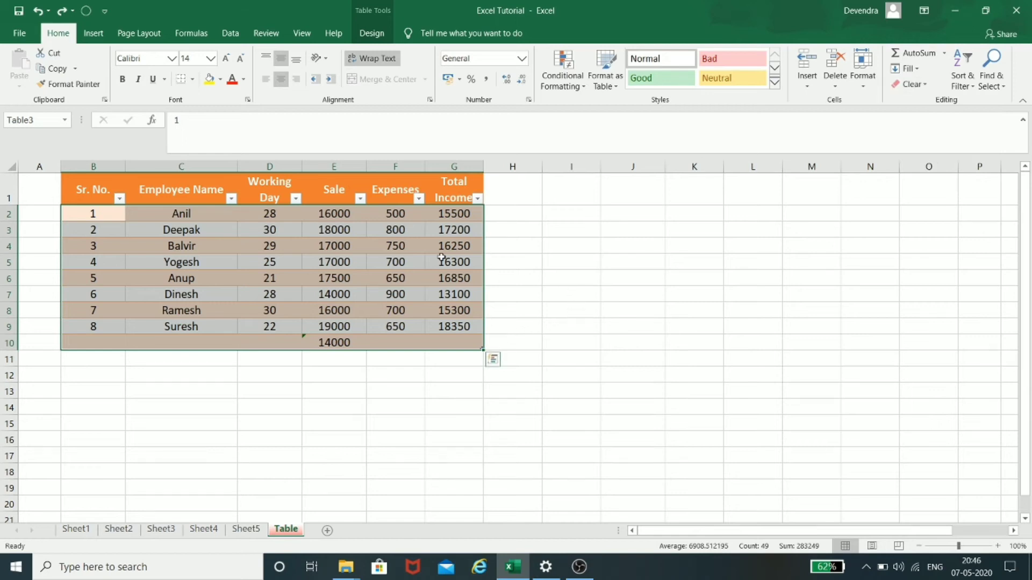
Add a comment reading "Seven Hundered" to the Expenses cell F4, and check it on the sheet.
click(408, 242)
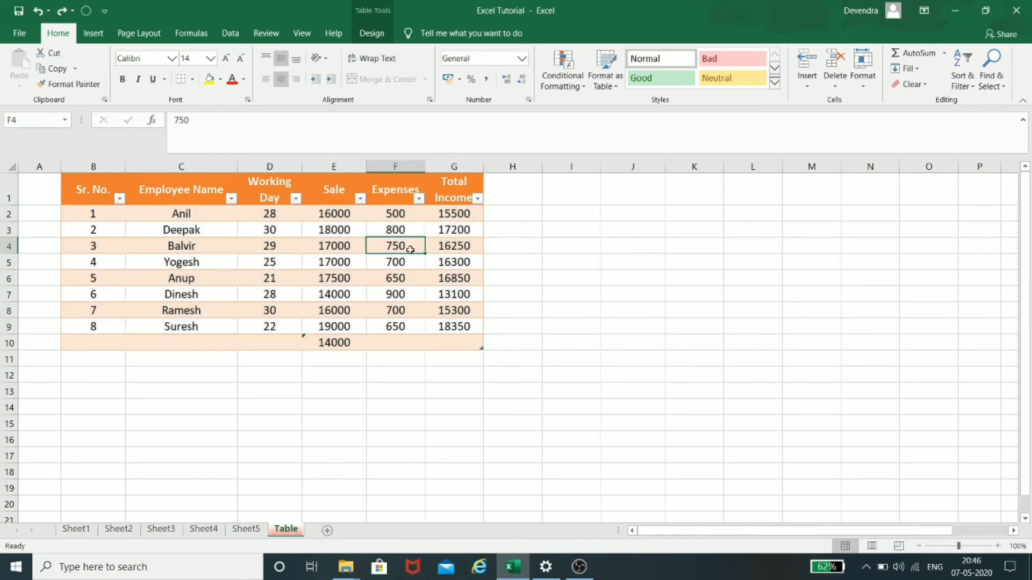
right_click(411, 246)
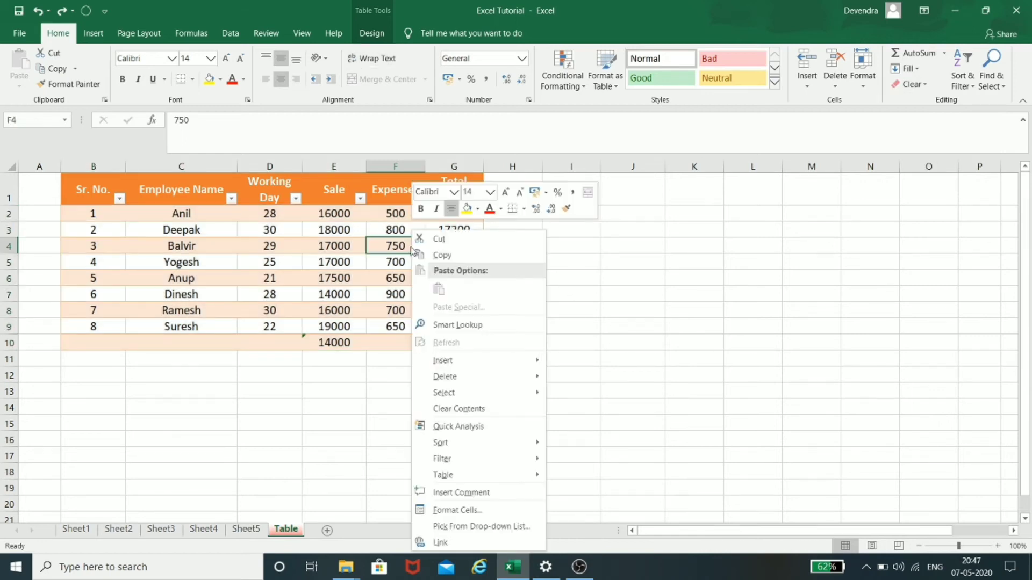
click(460, 493)
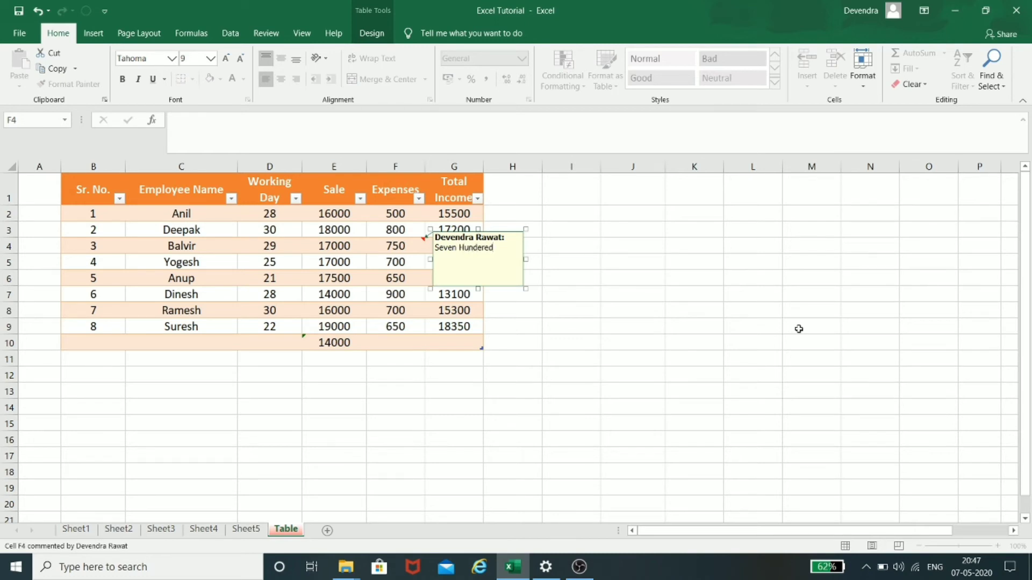
click(672, 313)
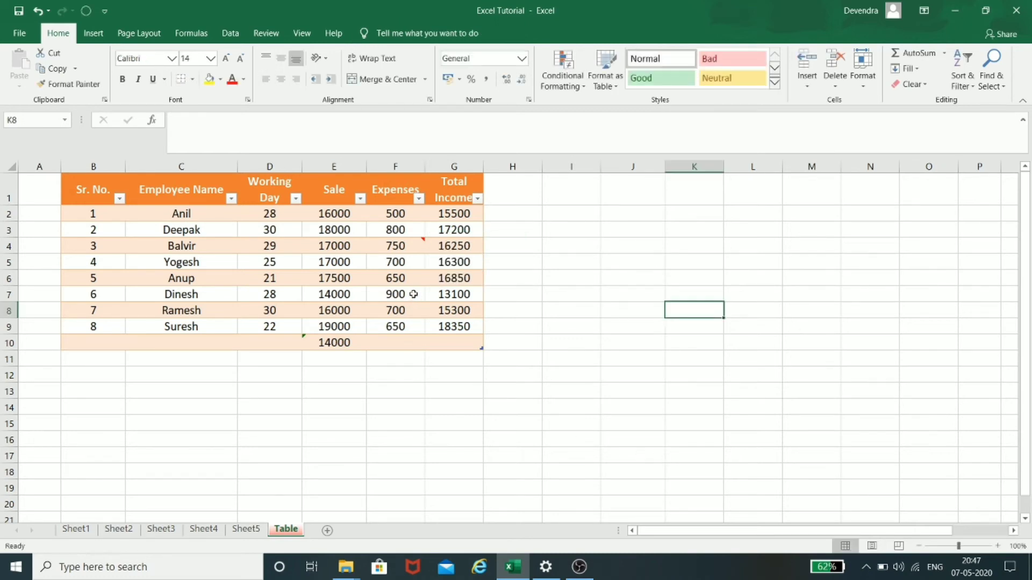
mouse_move(413, 242)
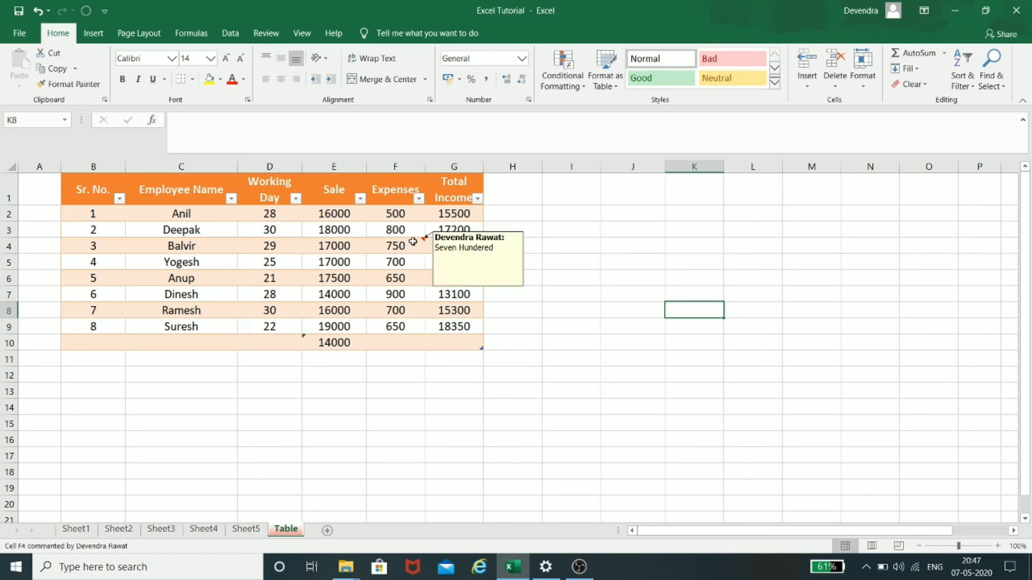
click(646, 376)
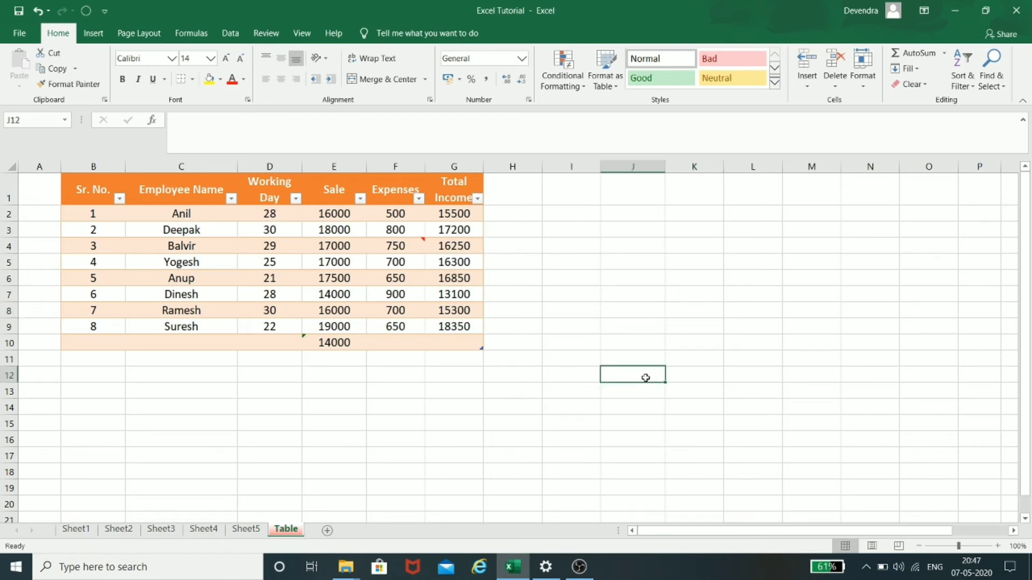
Clear only the comments from the whole table, B1 to G10.
drag(104, 189, 453, 347)
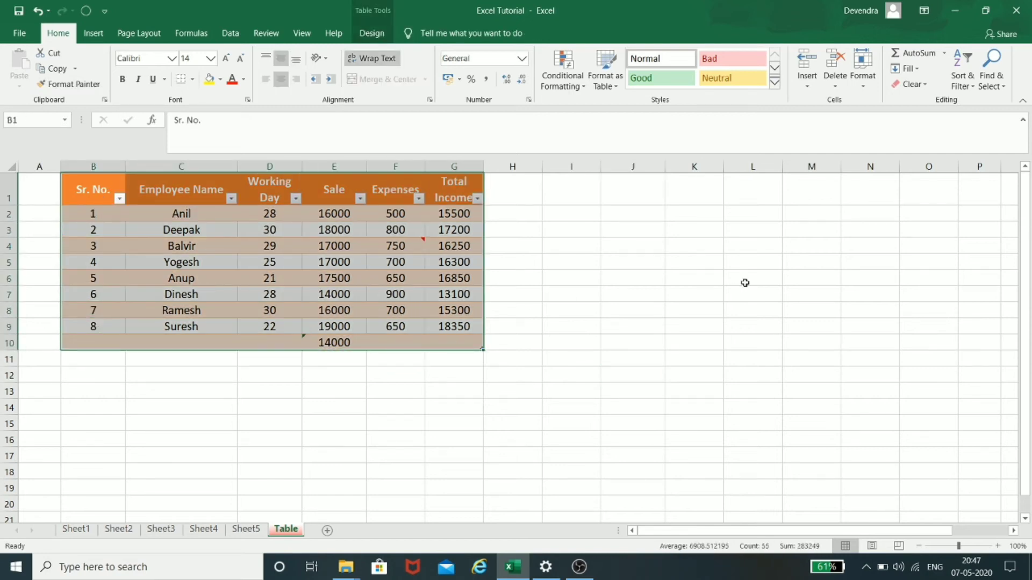
click(918, 85)
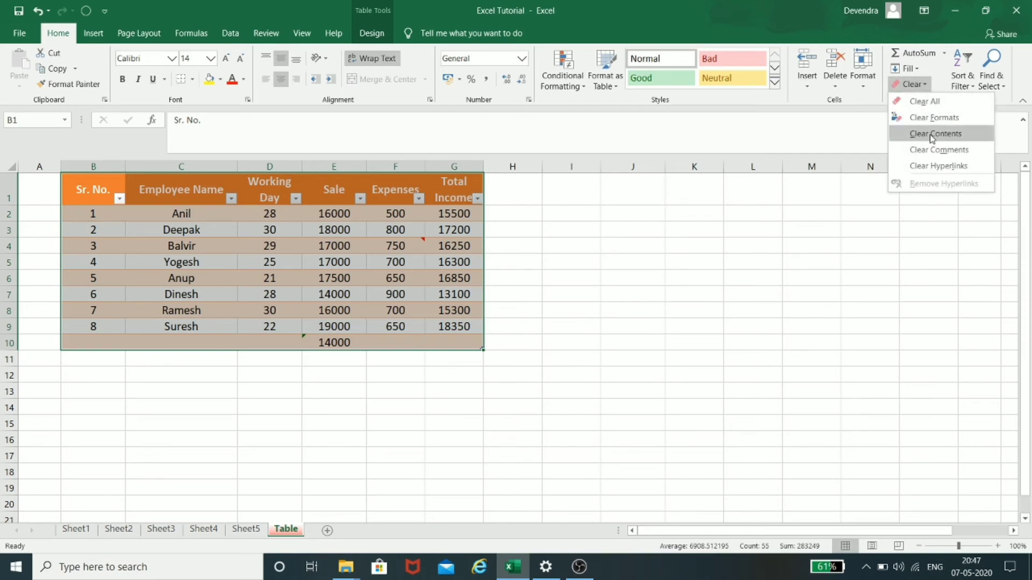
click(937, 149)
click(650, 356)
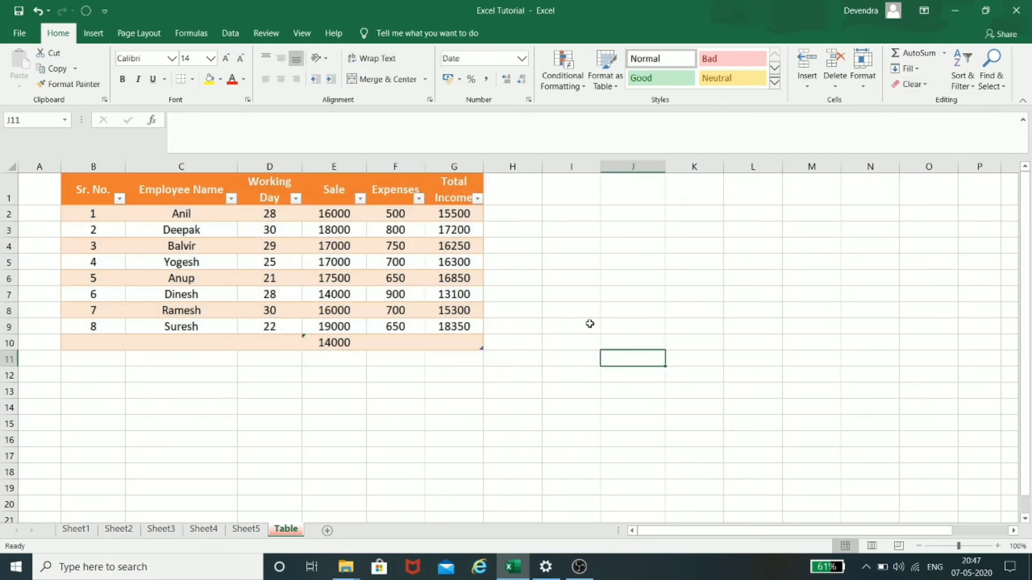
click(415, 246)
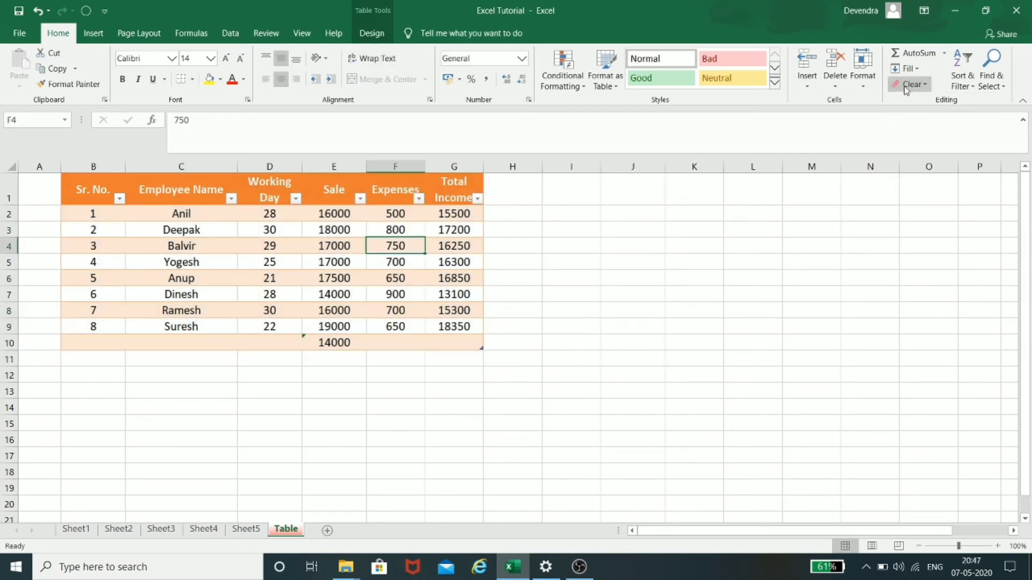
click(924, 85)
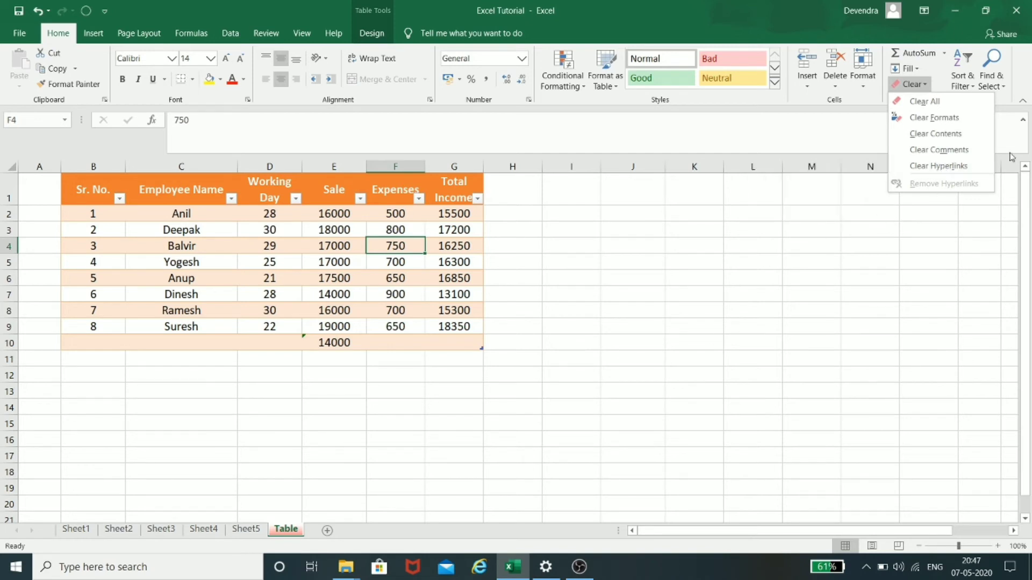
click(806, 340)
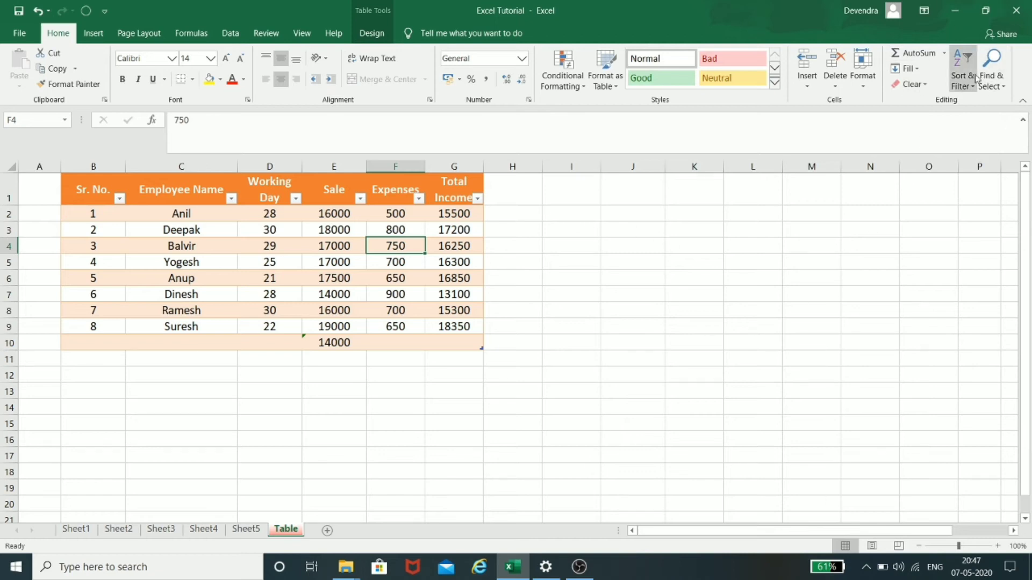
click(678, 355)
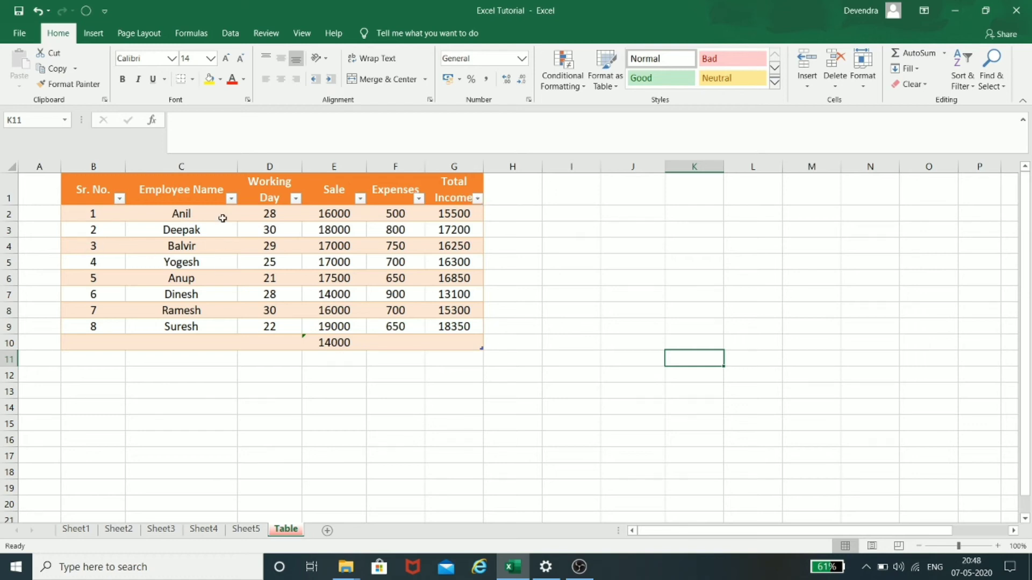
Sort the table by Employee Name from A to Z.
click(231, 199)
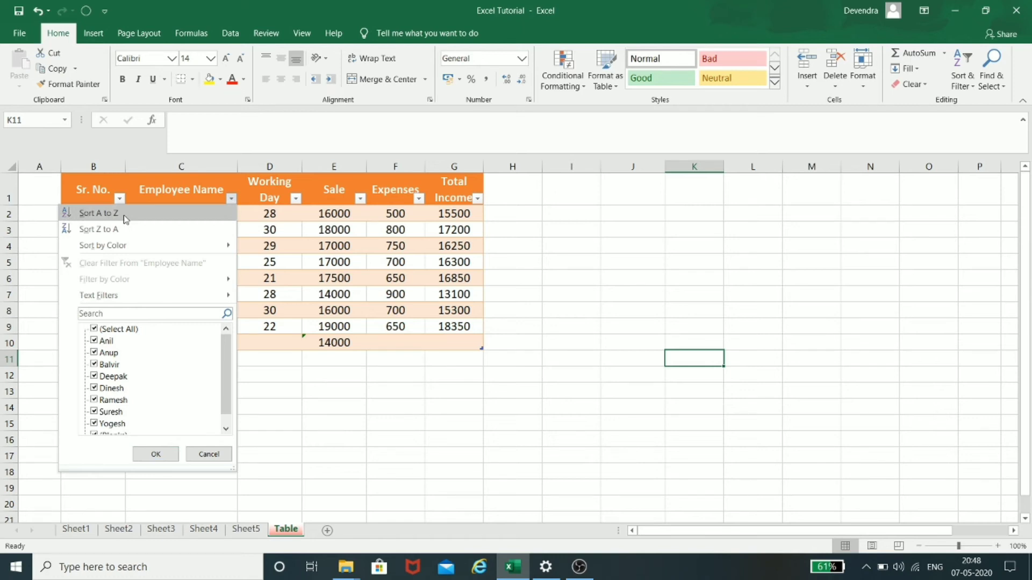
click(156, 454)
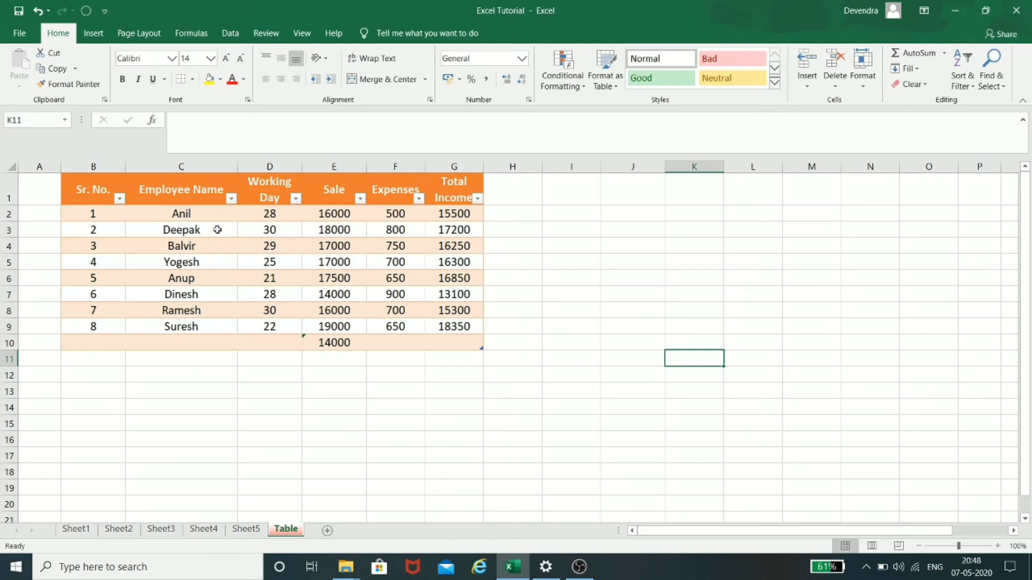
click(232, 200)
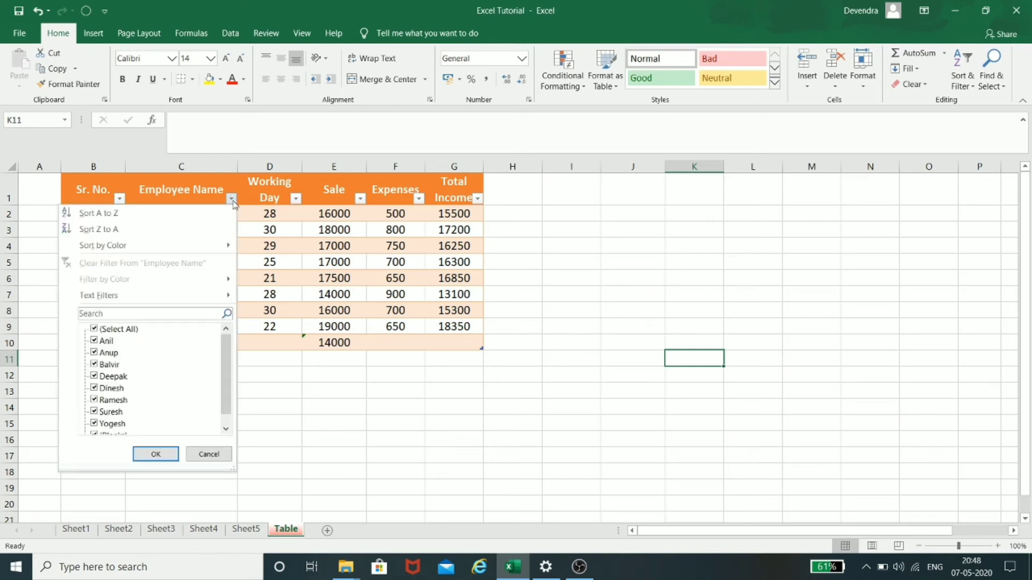
click(148, 215)
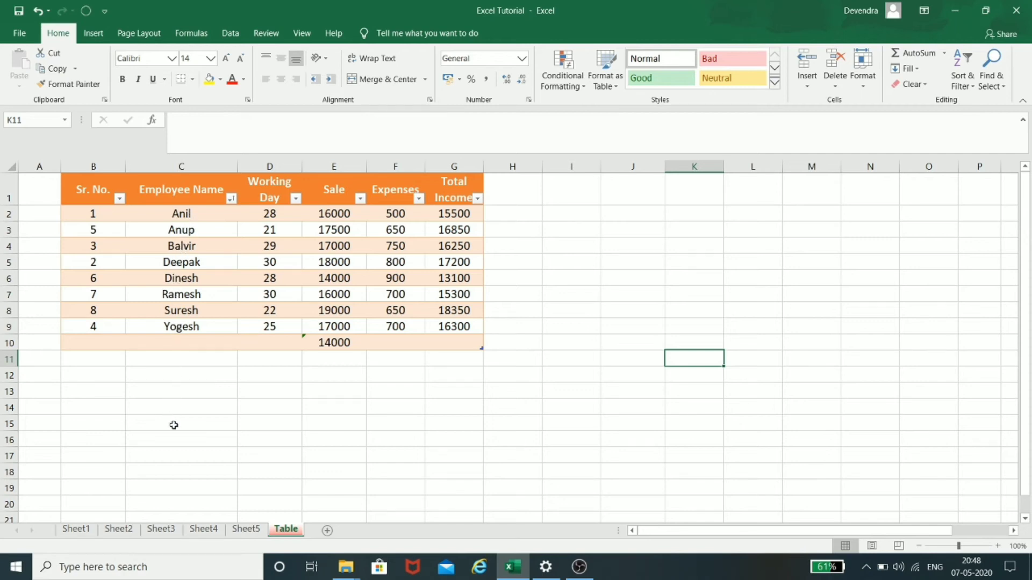
Sort the table by Employee Name from Z to A, and undo both name sorts.
click(231, 199)
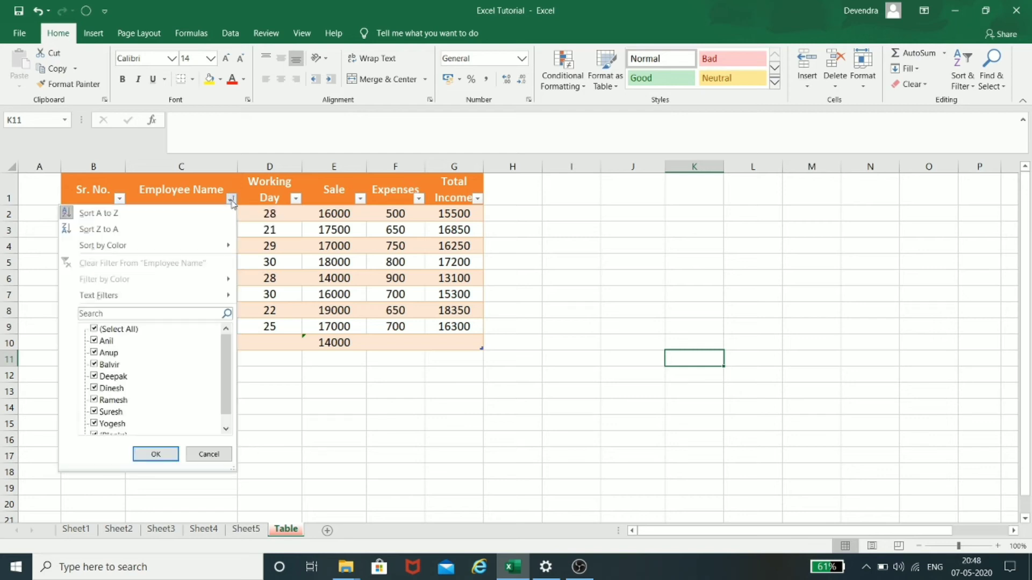
click(140, 233)
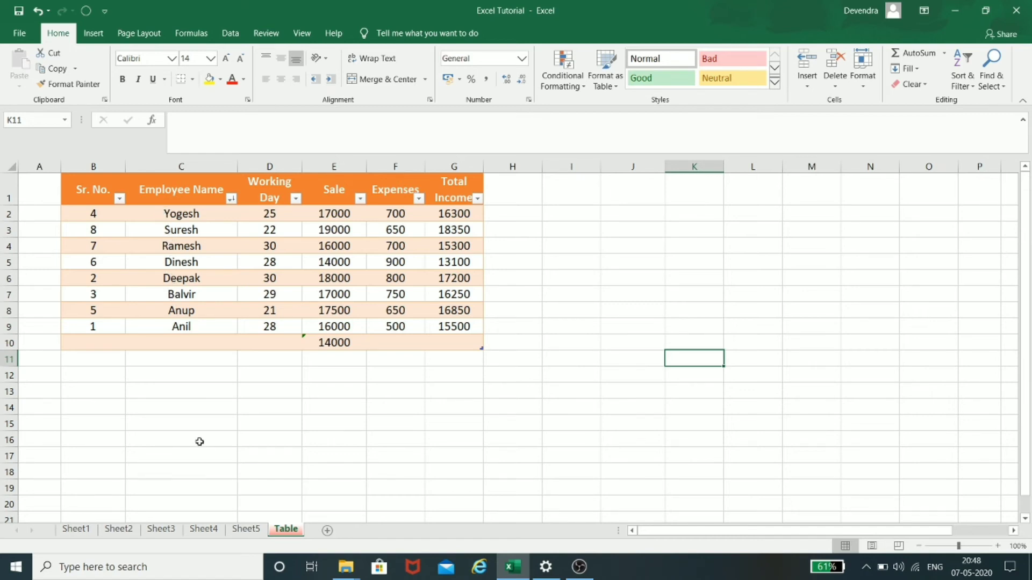
key(ctrl+z)
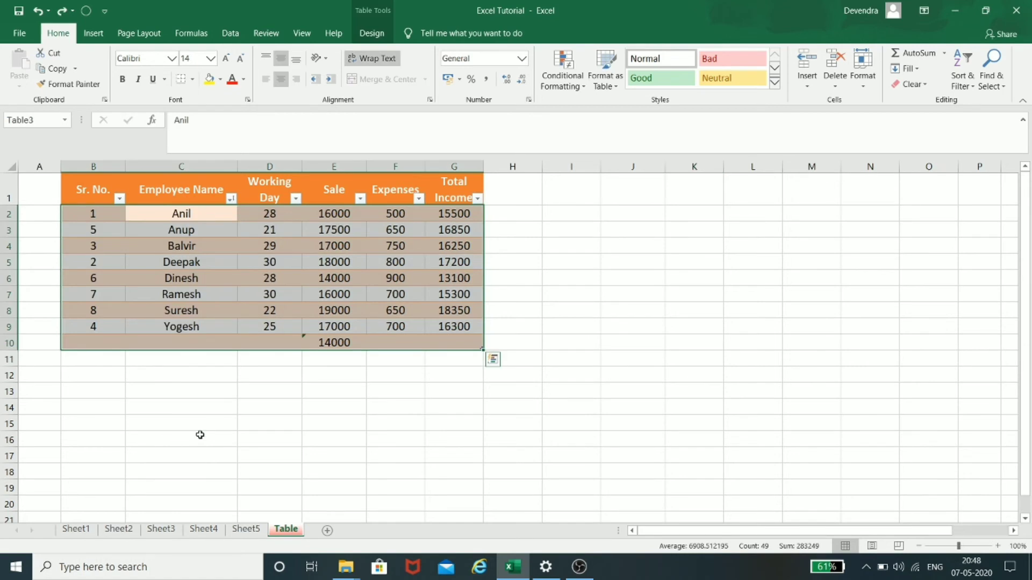
key(ctrl+z)
click(213, 379)
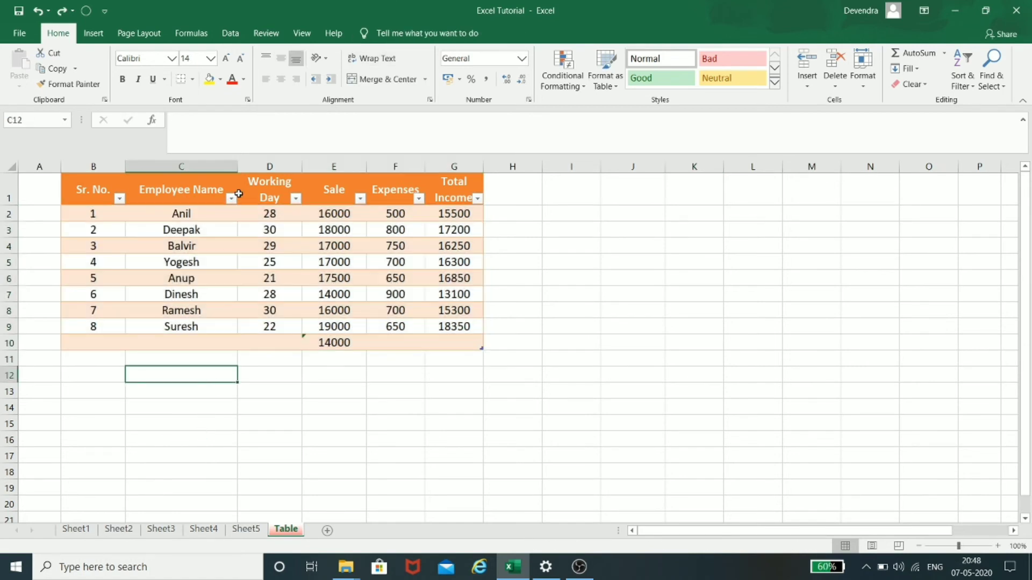
Sort the table by Working Day from largest to smallest, and undo the sort.
click(969, 79)
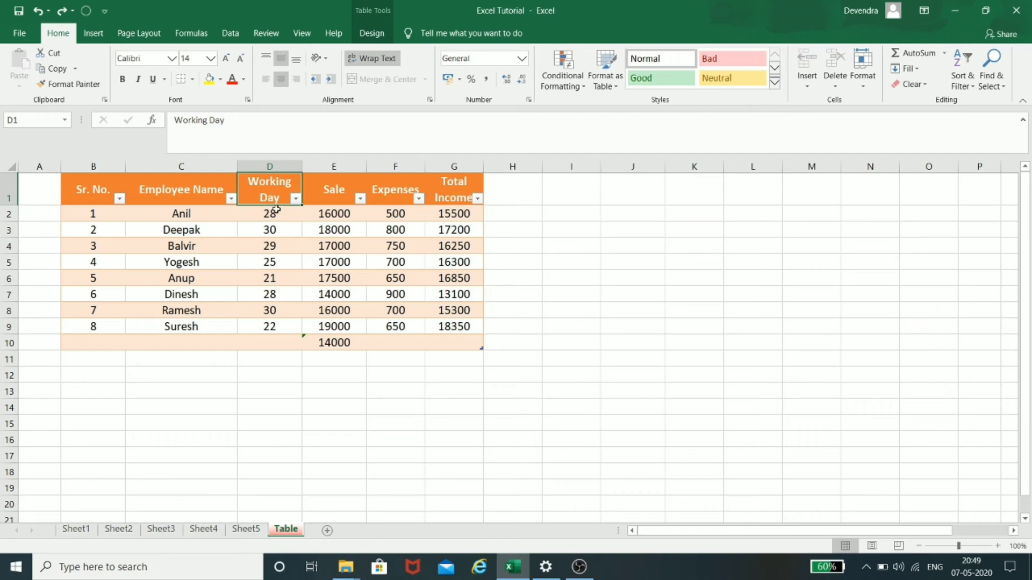
click(295, 199)
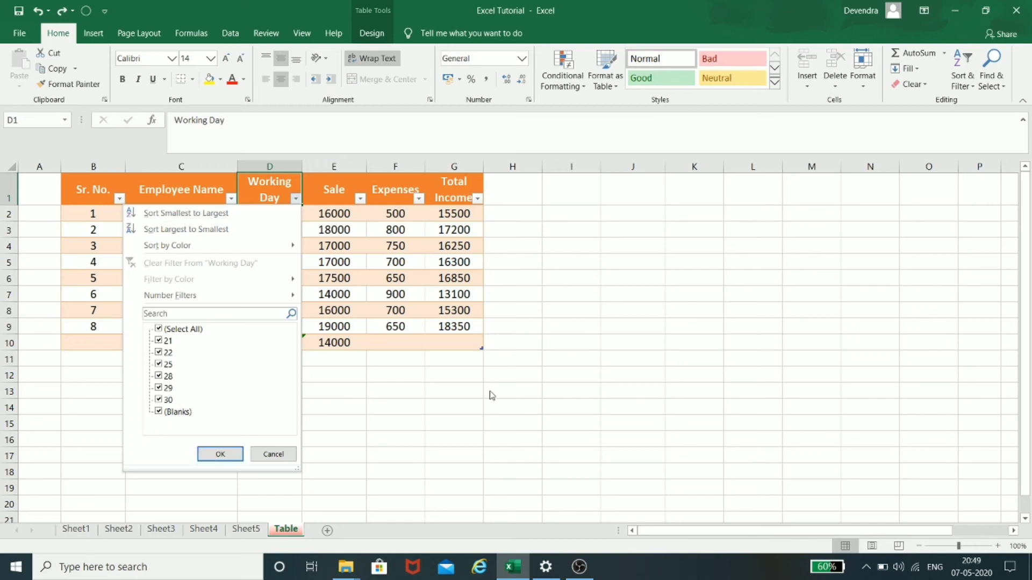
click(503, 450)
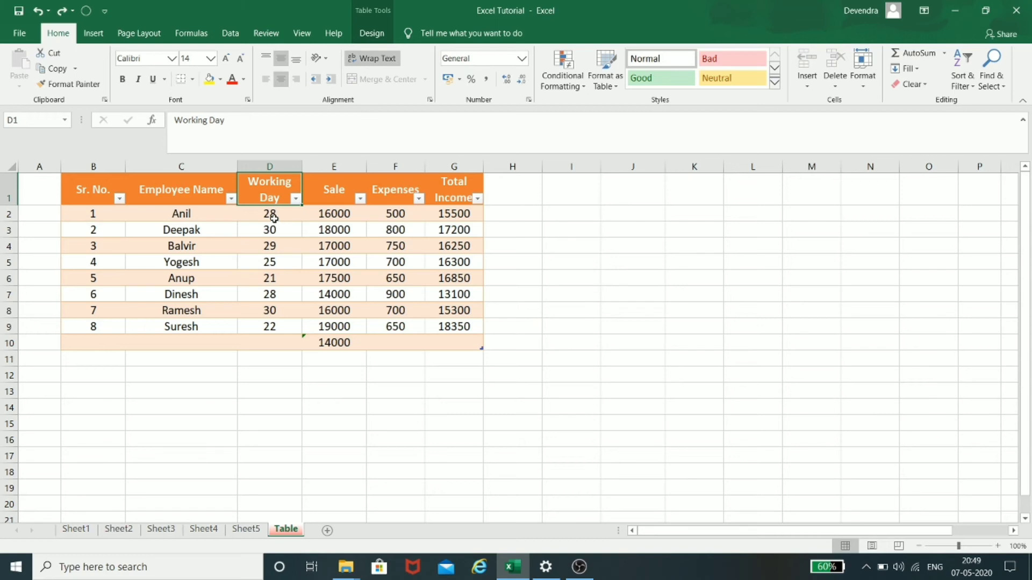
click(297, 199)
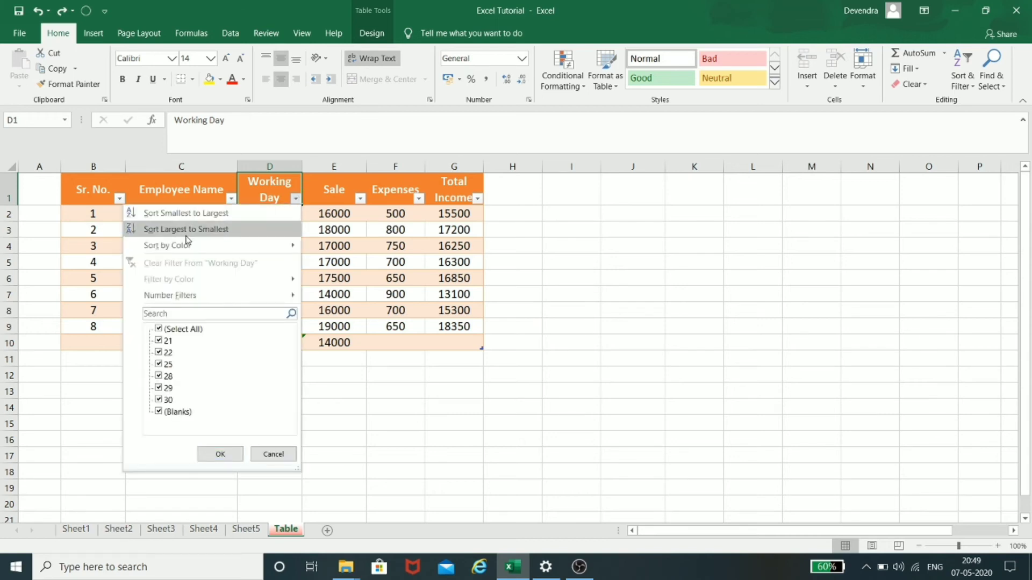
click(480, 486)
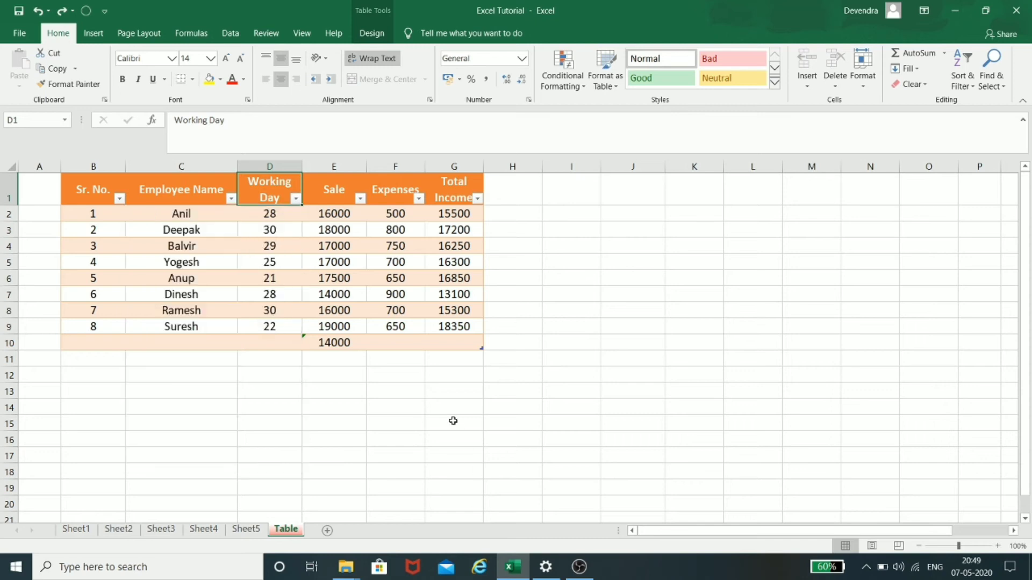
click(295, 198)
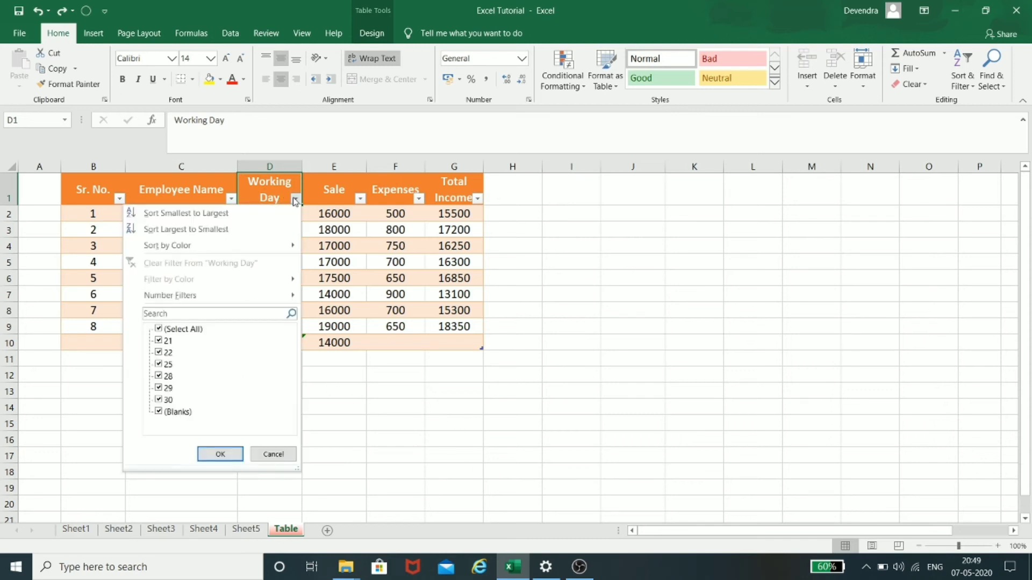
click(232, 229)
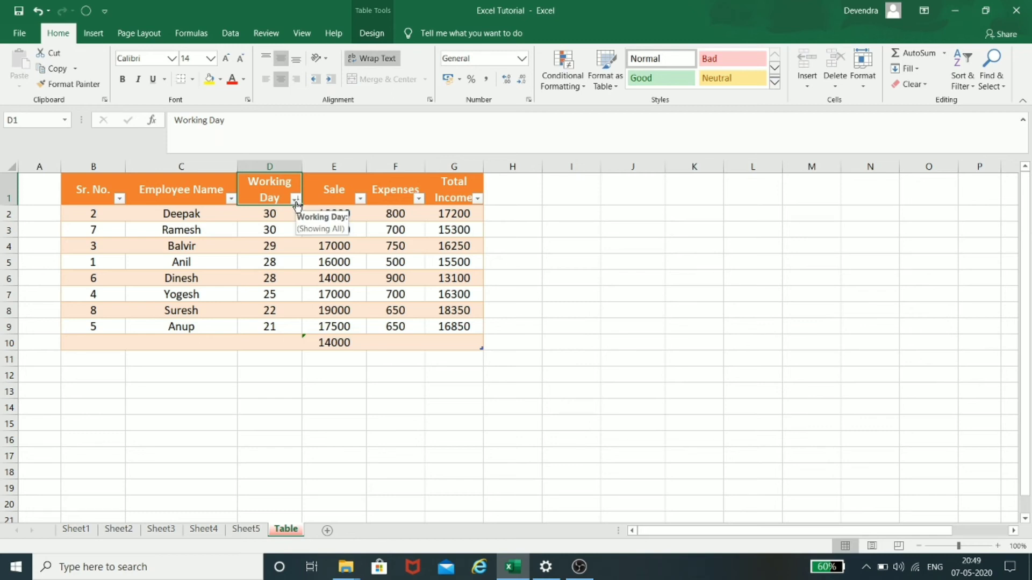
key(ctrl+z)
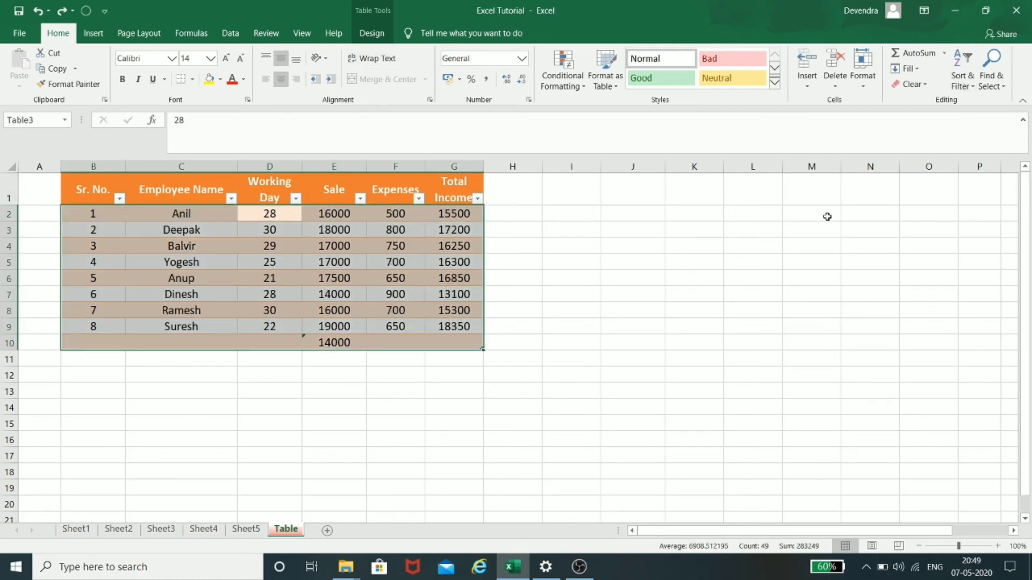
Filter the Employee Name column to show only the employee with Sr. No. 1.
click(972, 80)
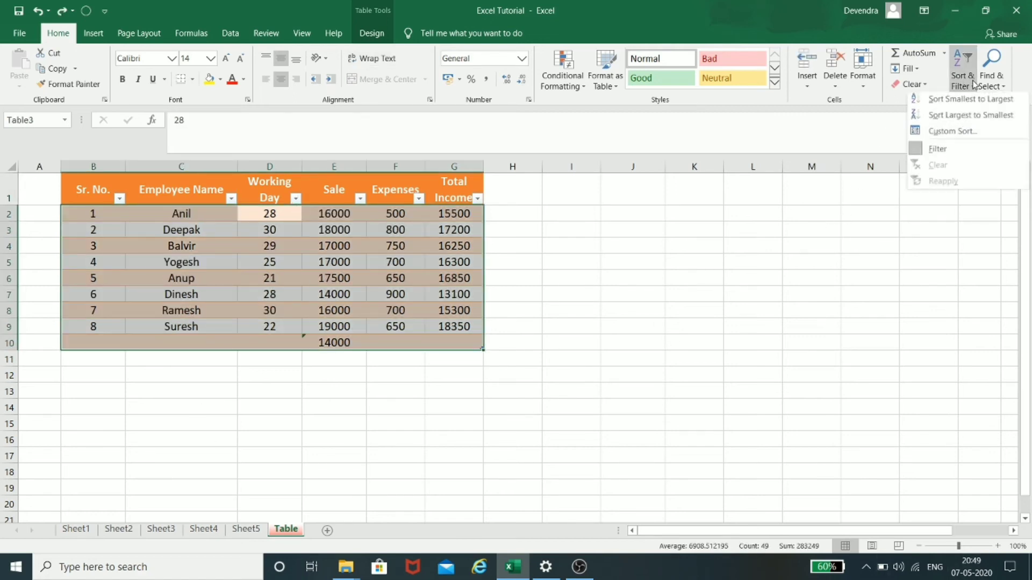
key(Escape)
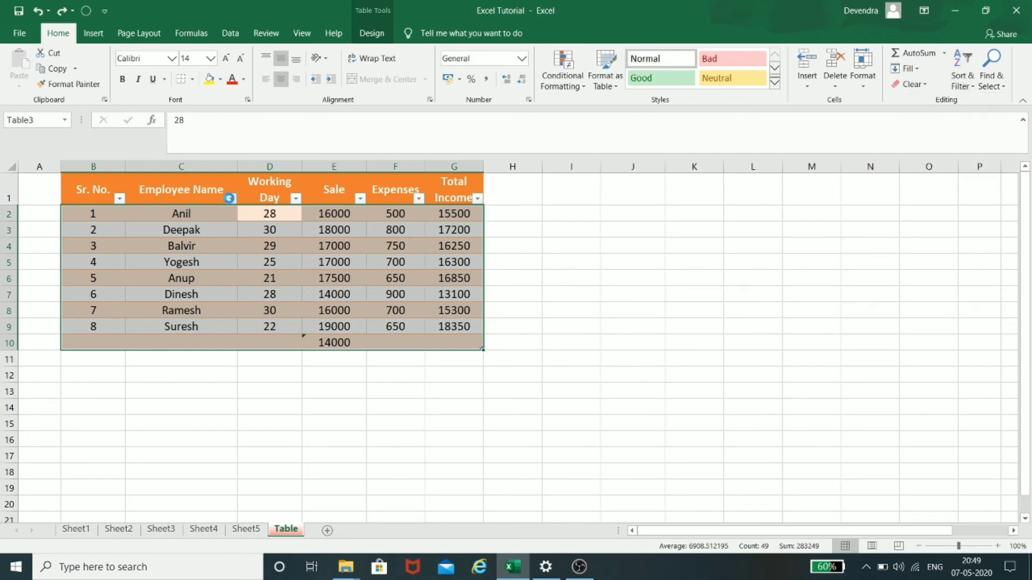
click(231, 199)
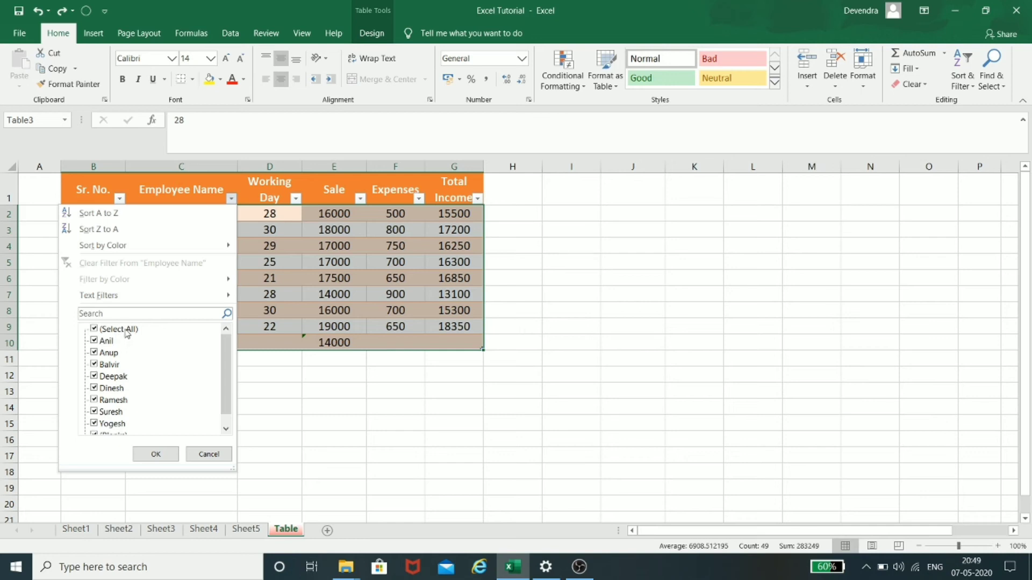
click(110, 343)
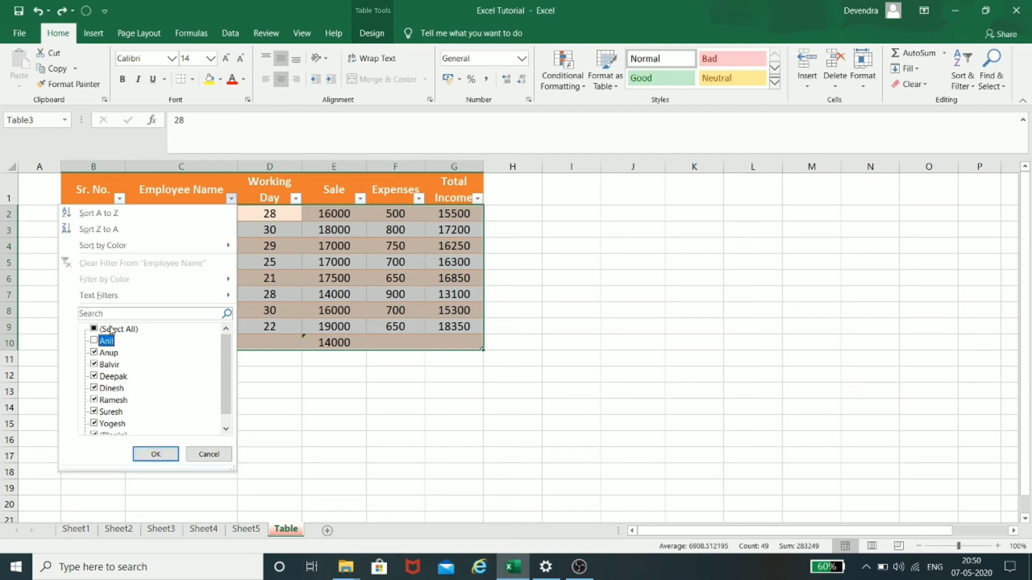
click(112, 329)
click(112, 330)
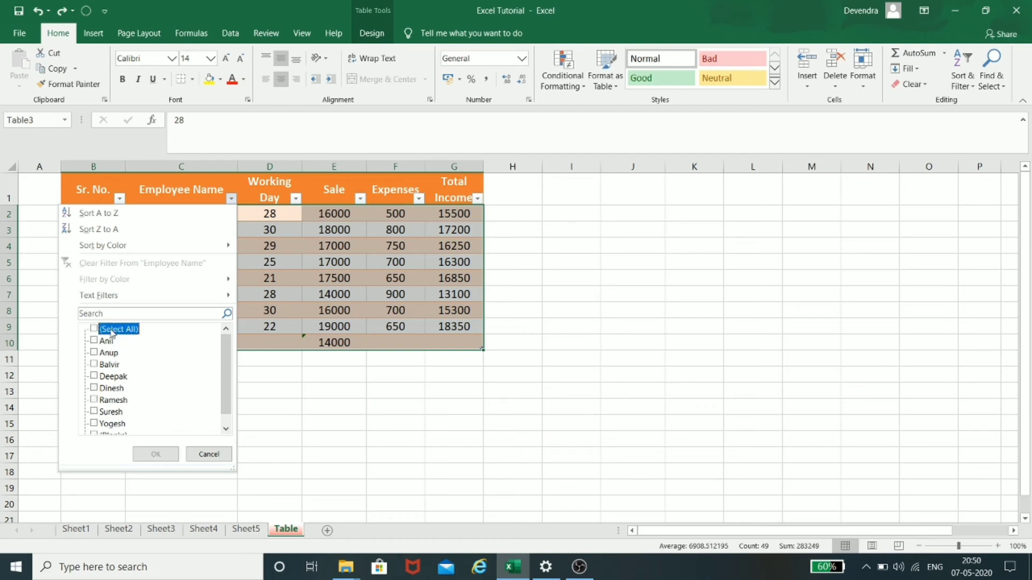
click(107, 343)
click(157, 454)
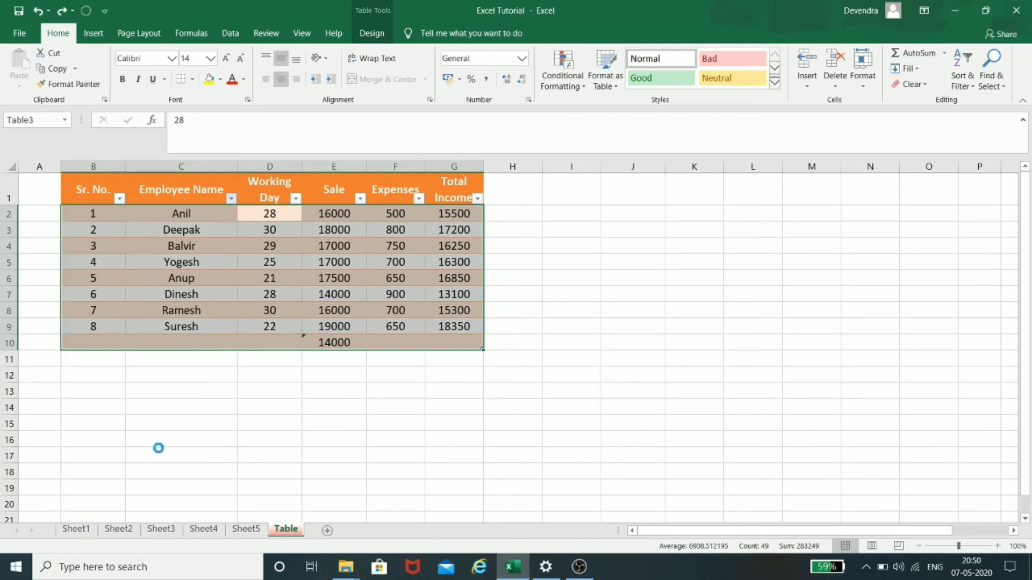
click(454, 294)
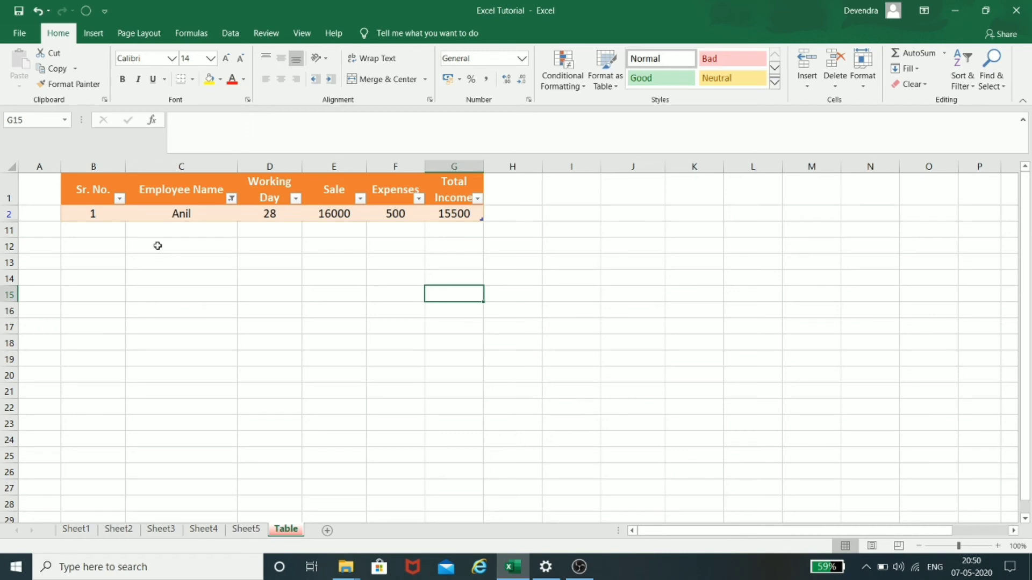
Select all names in the Employee Name filter to show every employee again.
click(232, 200)
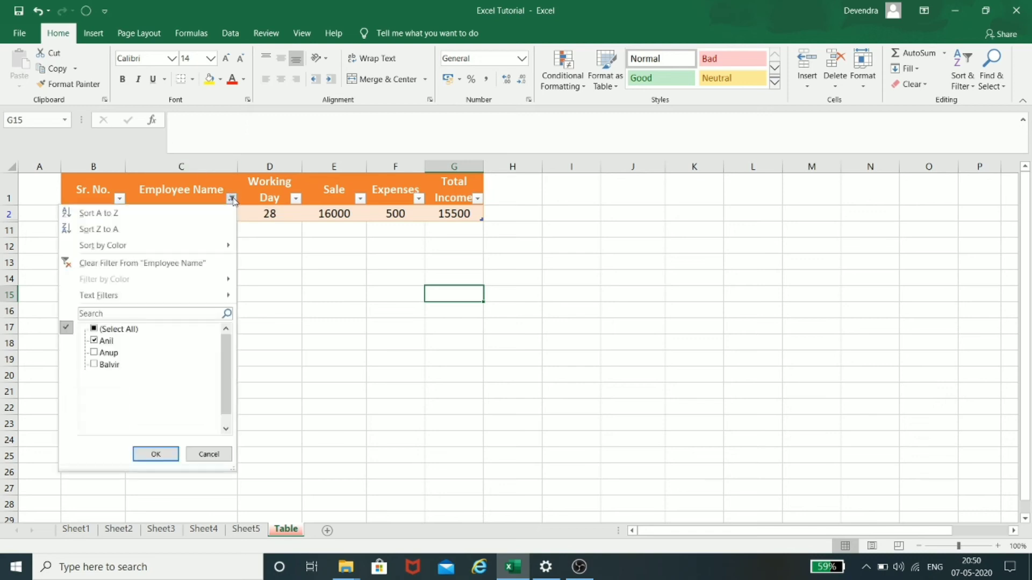
click(120, 330)
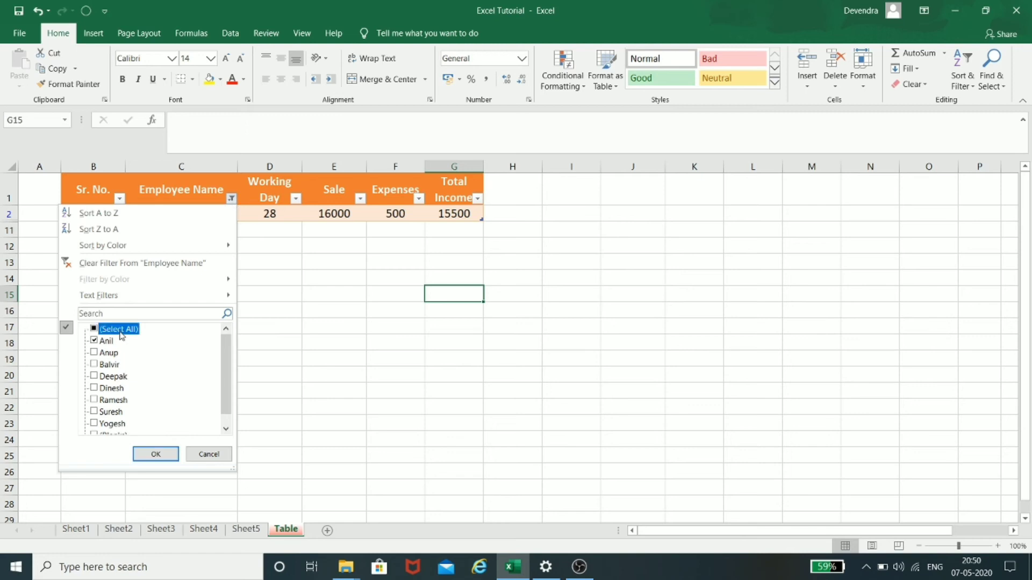
click(155, 454)
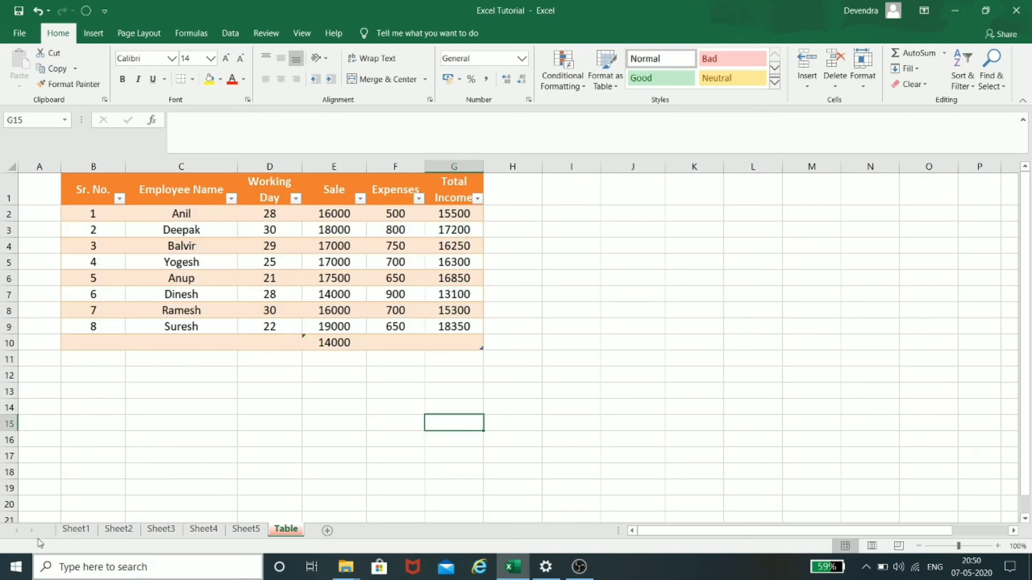
Filter the Employee Name column to show only the employees with Sr. No. 1 and 6.
click(231, 198)
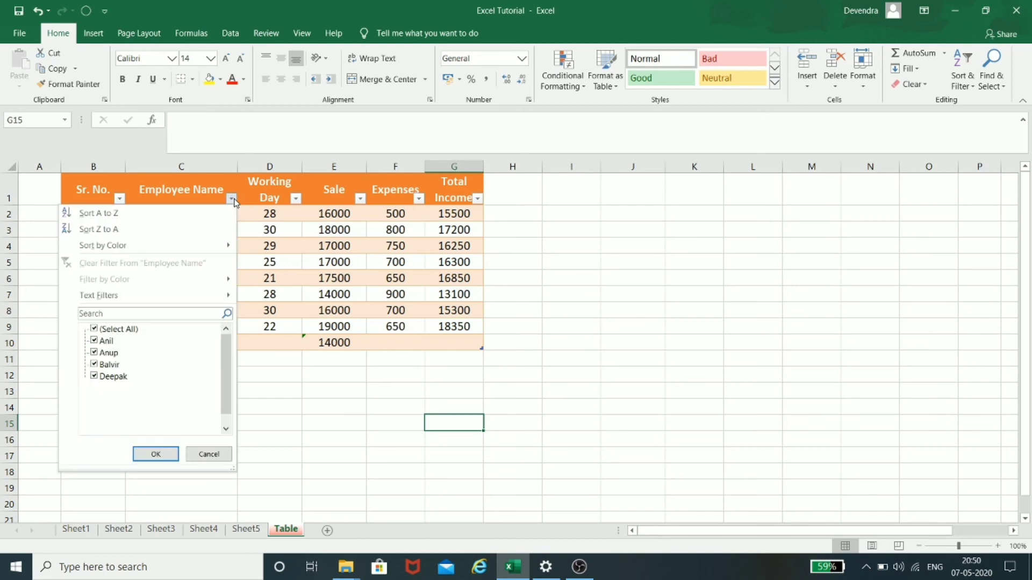
click(118, 329)
click(106, 341)
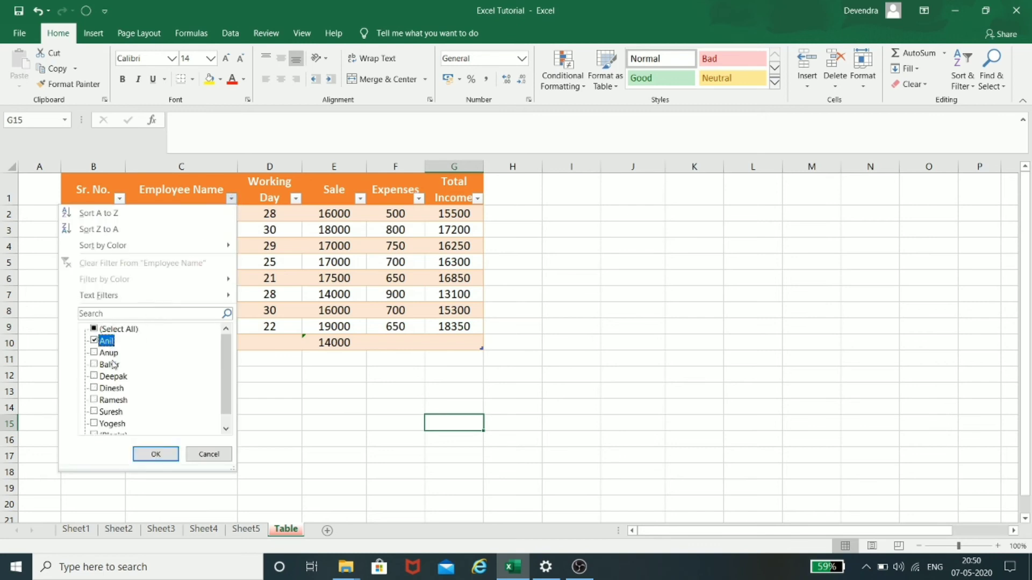
click(113, 399)
click(154, 453)
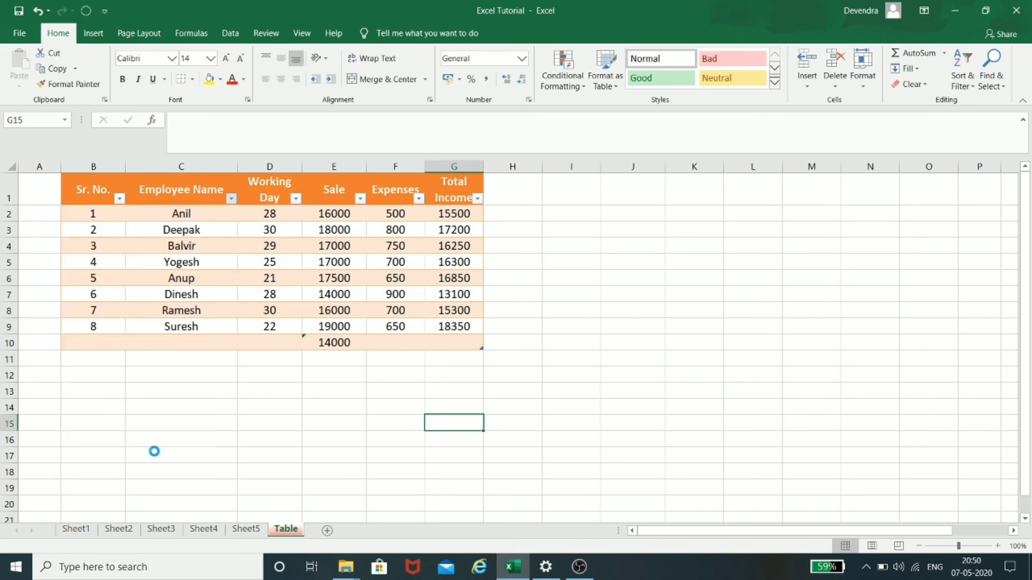
click(282, 375)
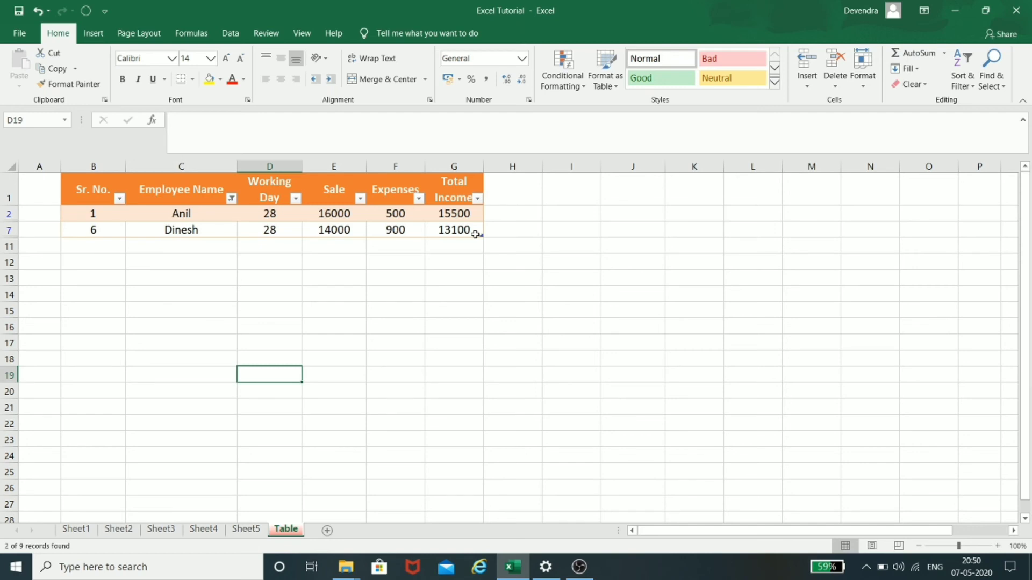
Remove the two-employee filter by selecting all entries in the Employee Name column.
click(231, 199)
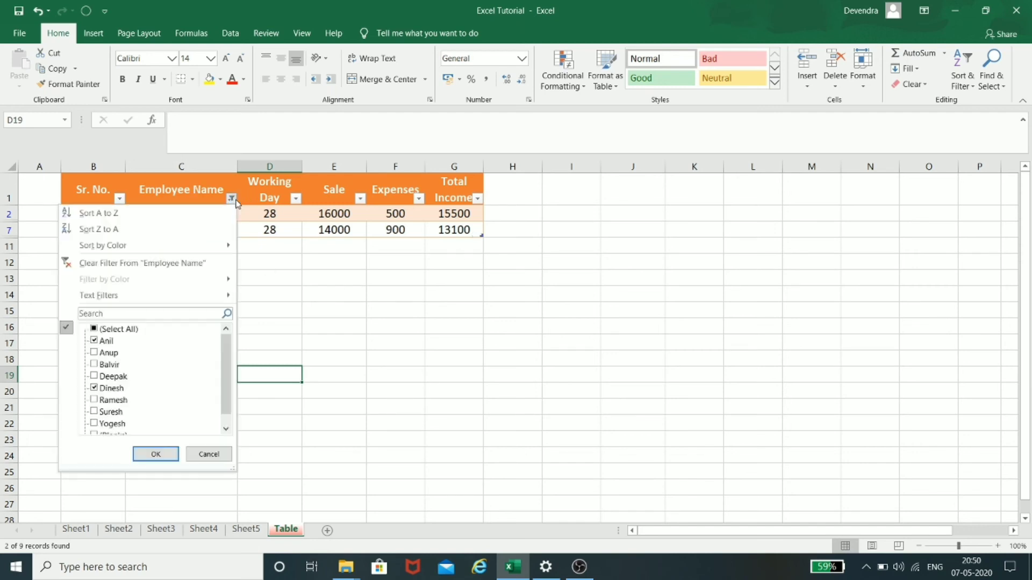
click(130, 330)
click(155, 454)
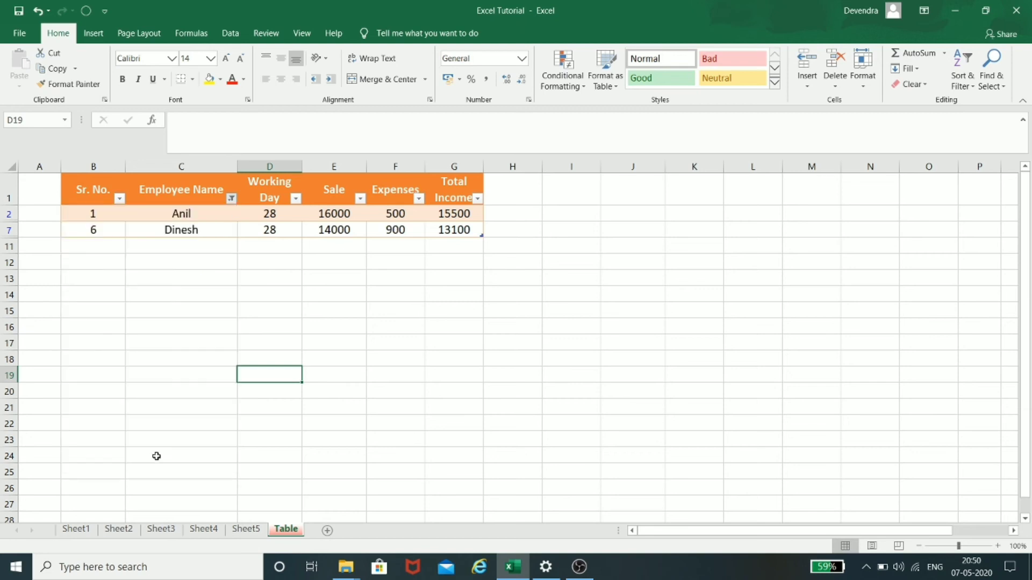
click(975, 85)
click(975, 86)
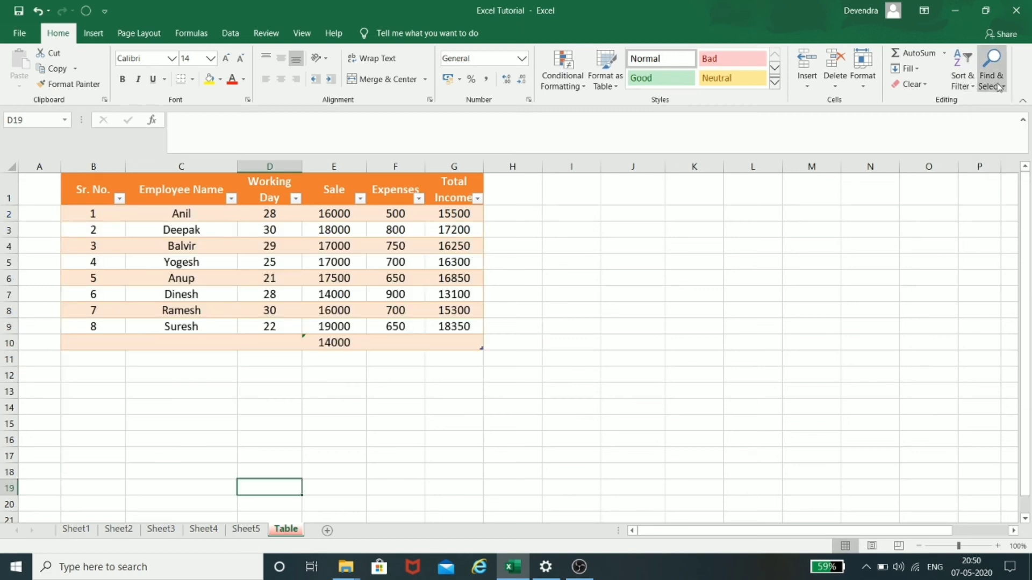
Use Find to locate the name of the employee with Sr. No. 2, and close the search.
click(999, 85)
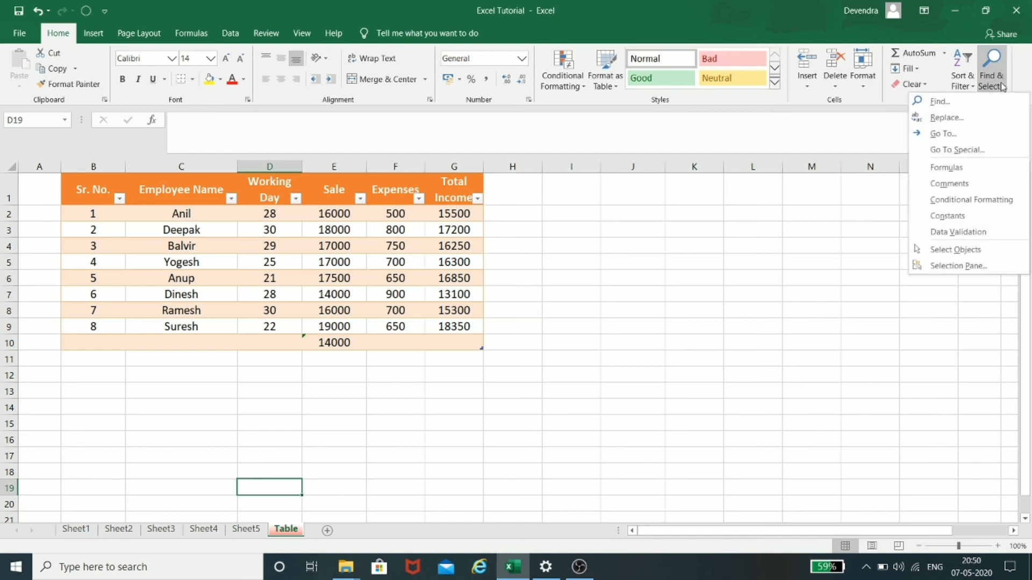
click(938, 102)
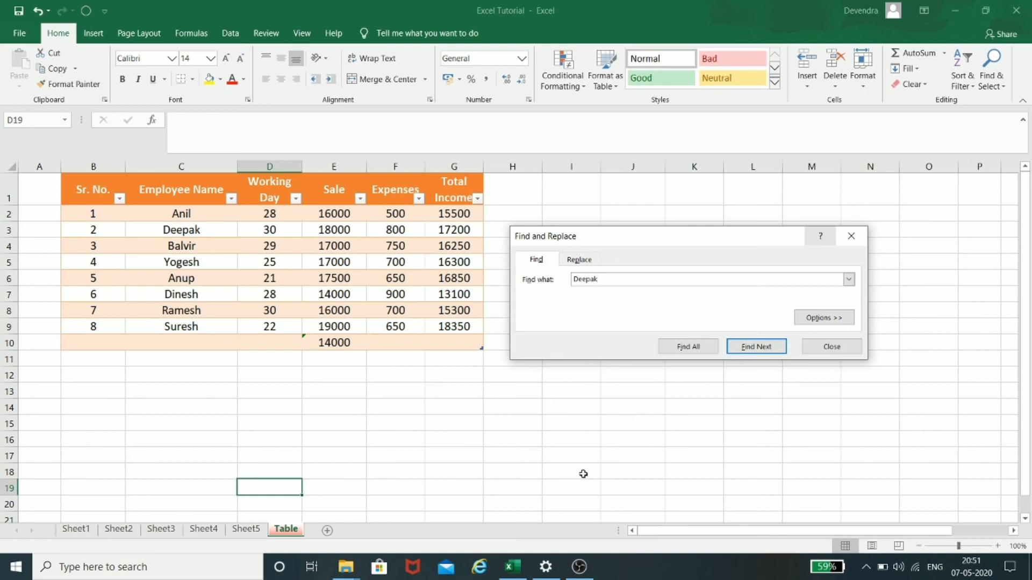
key(Return)
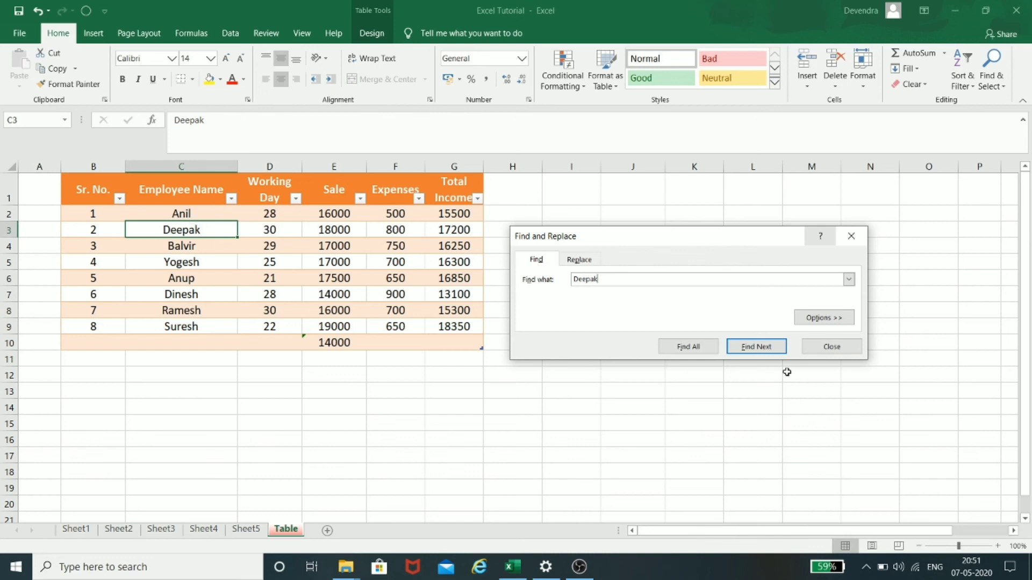
click(832, 347)
key(ctrl+f)
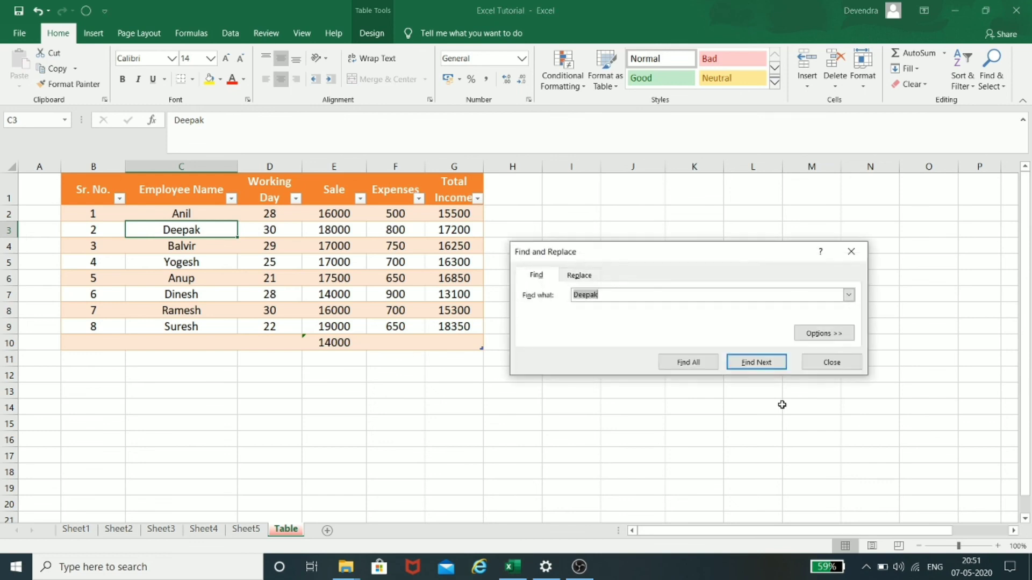
key(Escape)
Use Find and Replace to replace the employee name in C3 with a different name, and select that cell.
click(991, 75)
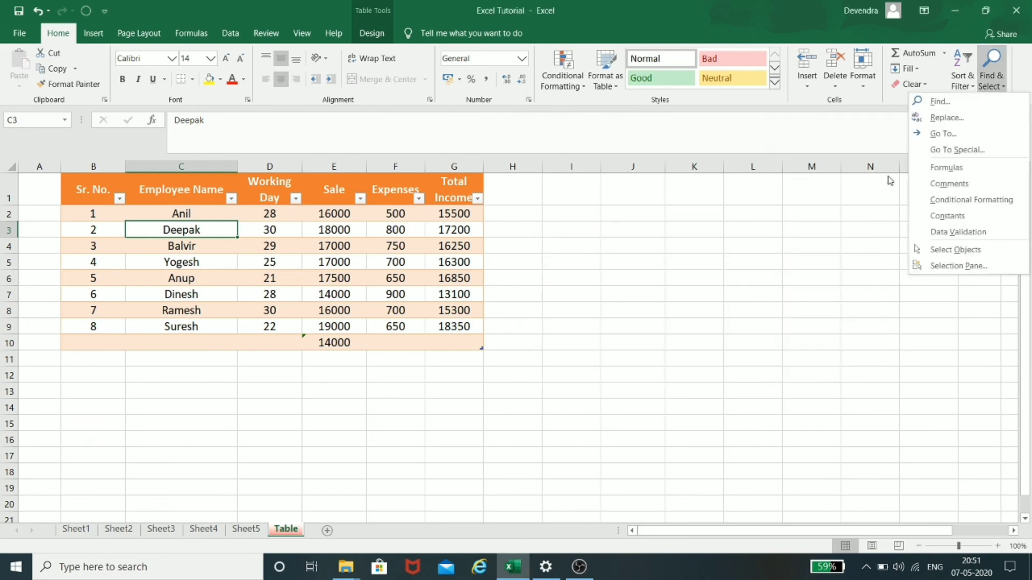
click(947, 118)
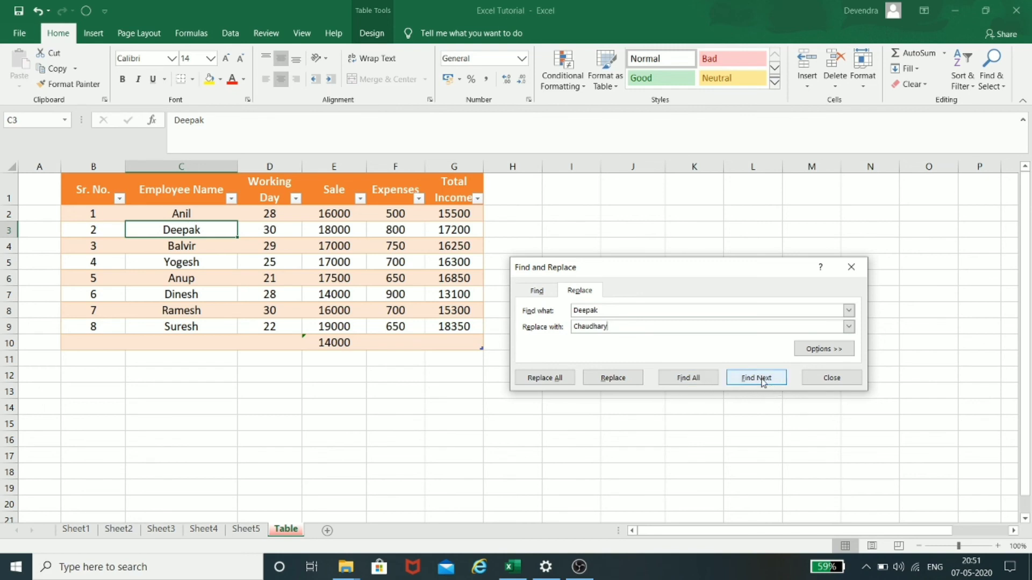
click(628, 380)
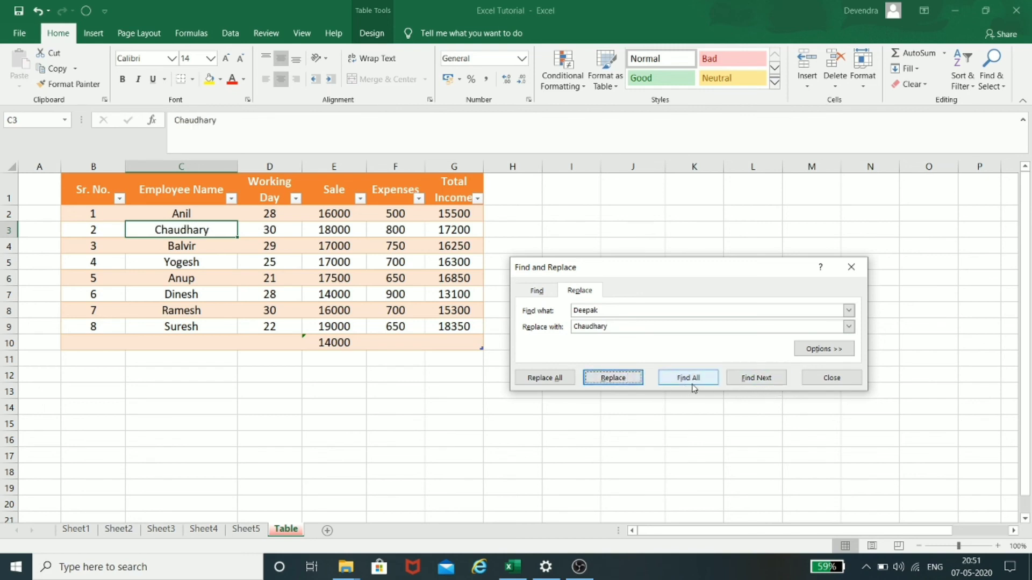
click(831, 378)
click(678, 451)
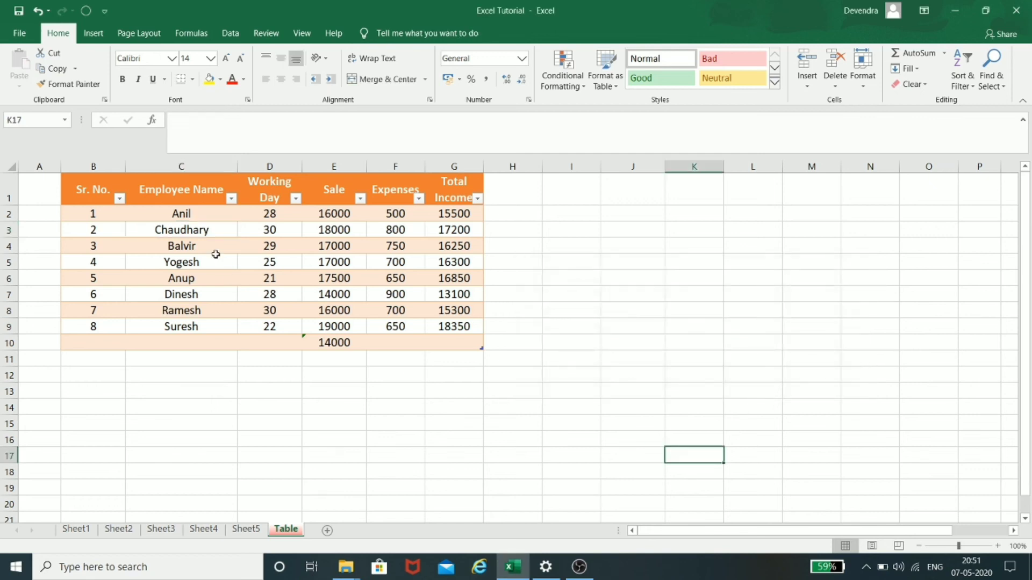
click(192, 227)
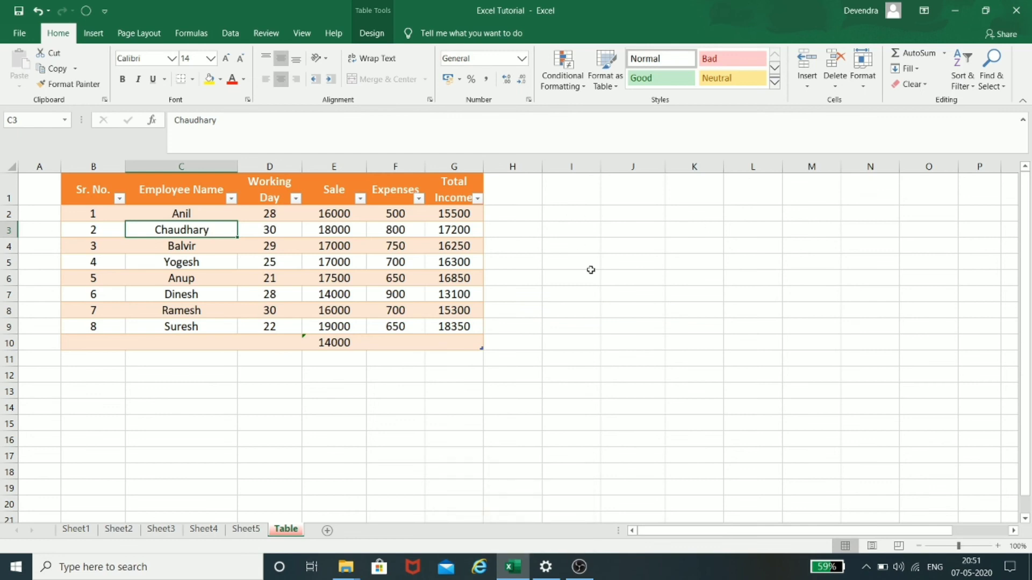
Review the Find and Replace entries without running them, and undo the name replacement in C3.
key(ctrl+f)
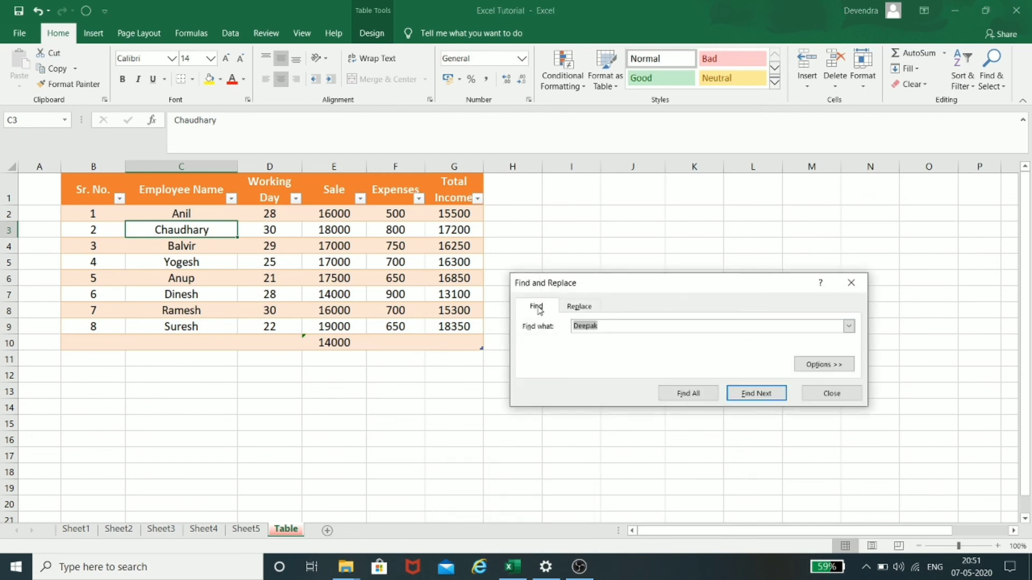
click(579, 308)
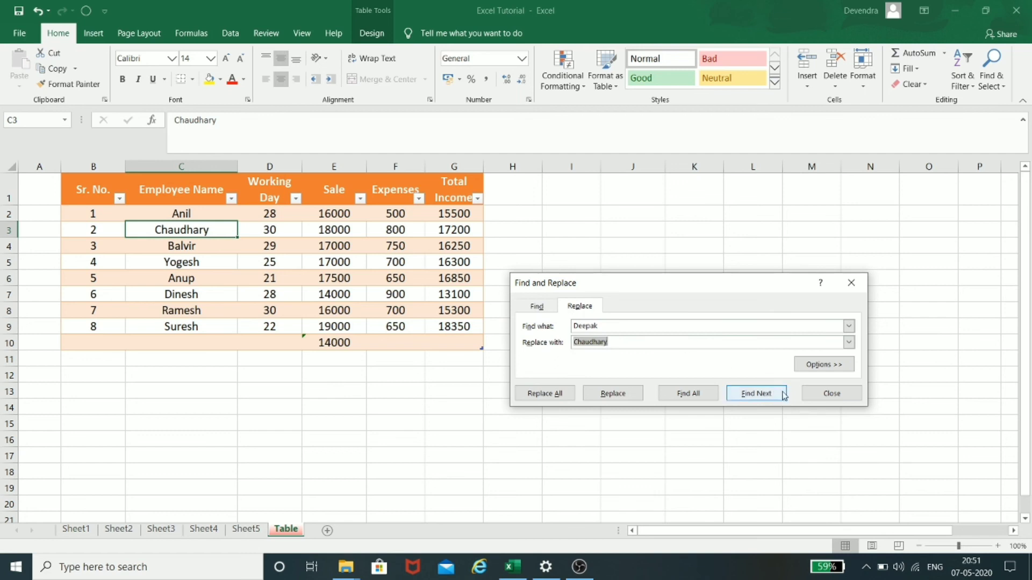
click(844, 395)
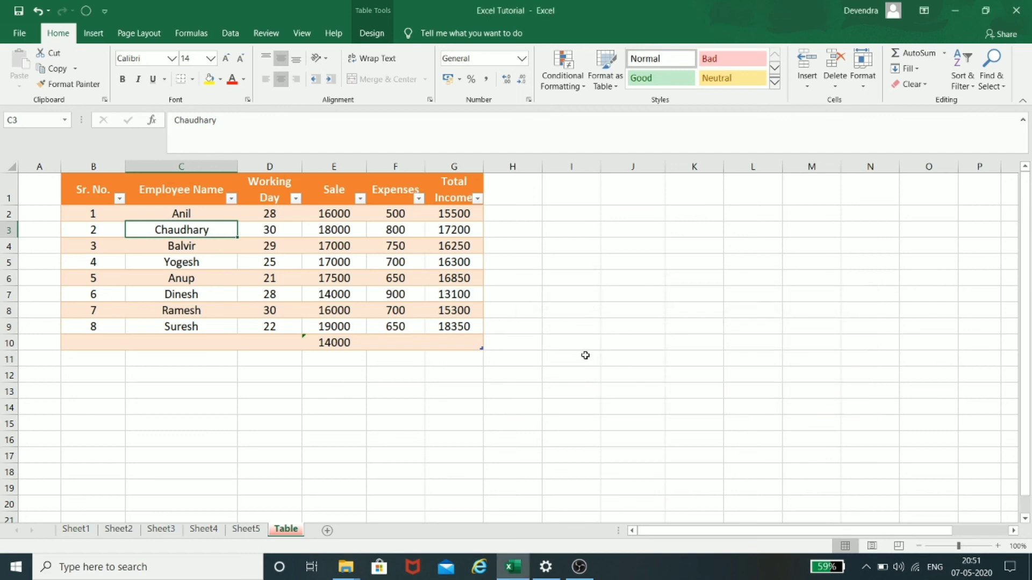
key(ctrl+z)
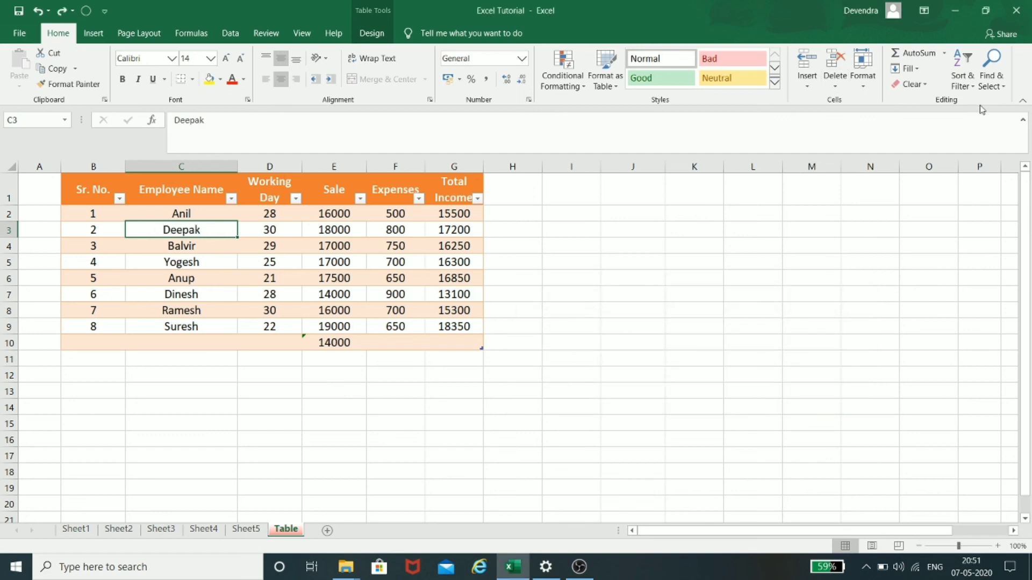
Try to select all cells with comments on the sheet using Go To Special.
click(1001, 86)
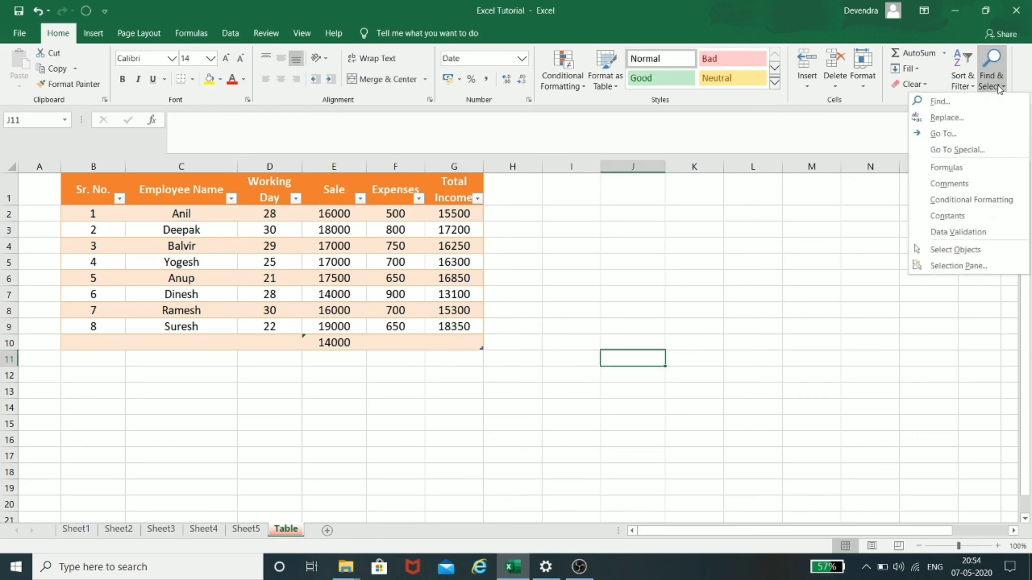
click(970, 156)
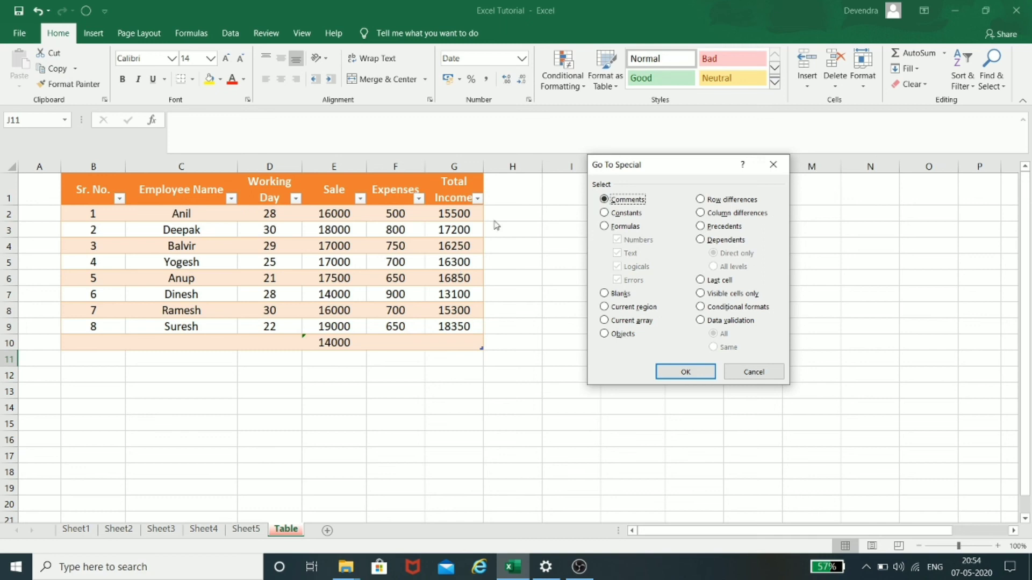
click(686, 374)
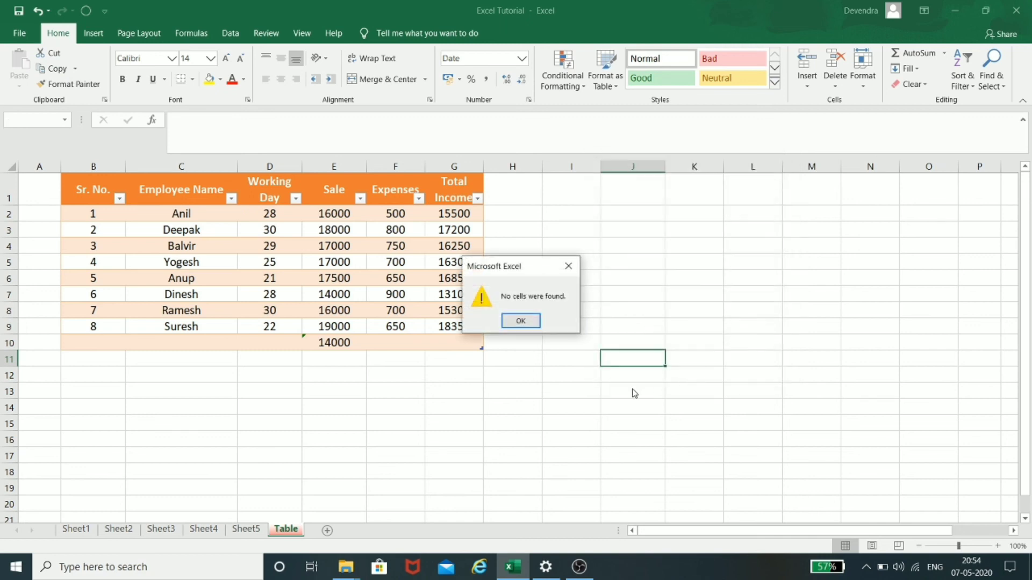
click(520, 321)
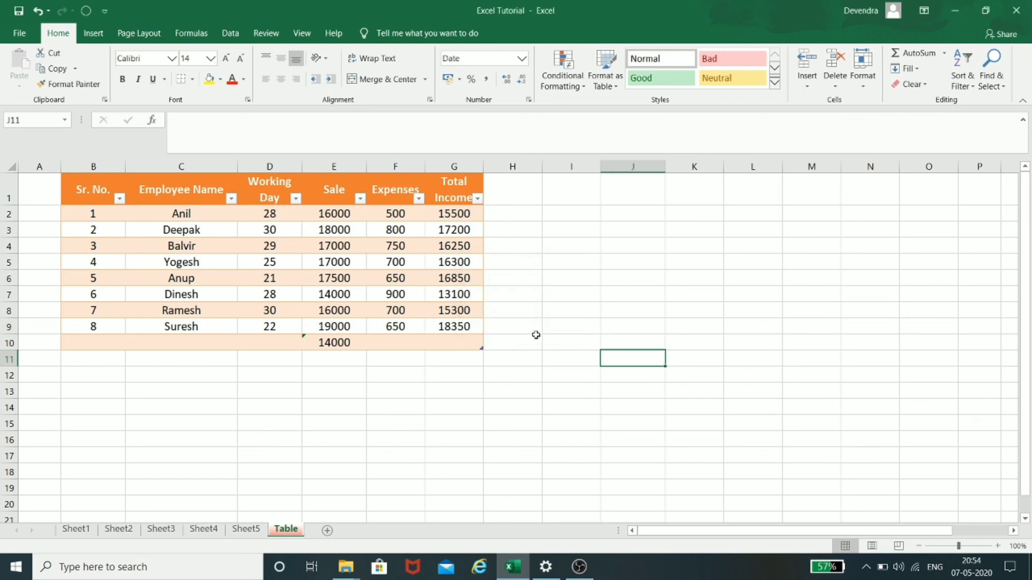
Insert a comment reading "kjfdkfjdkfd" on cell E4 in the Sale column.
click(341, 246)
right_click(341, 245)
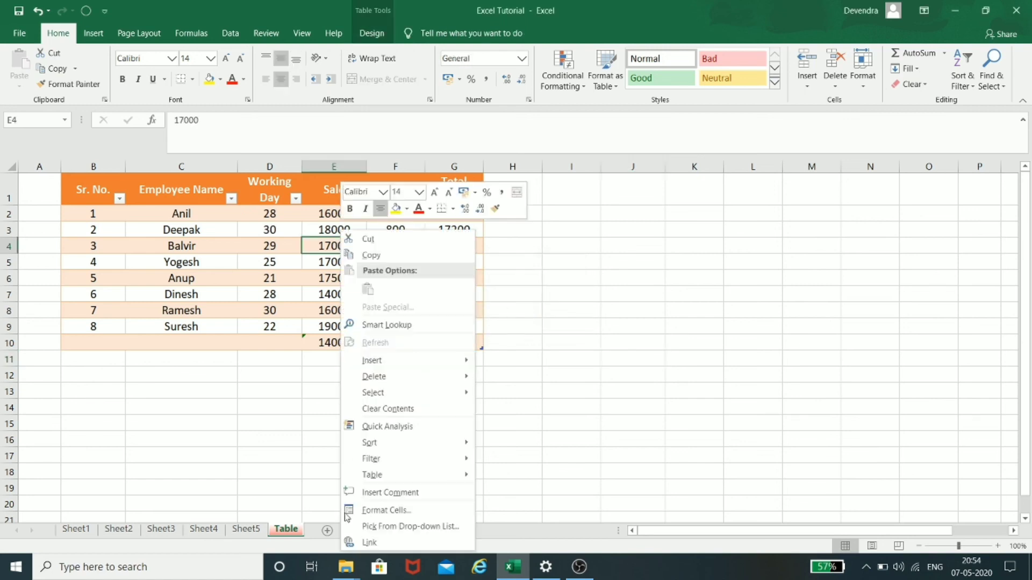
click(377, 498)
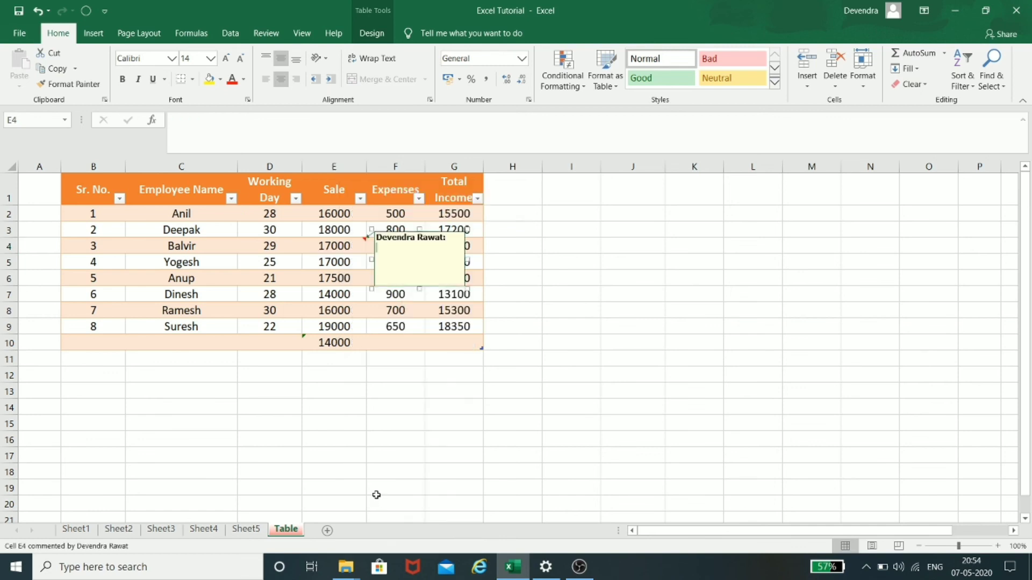
text(kjfdkfjdkfd)
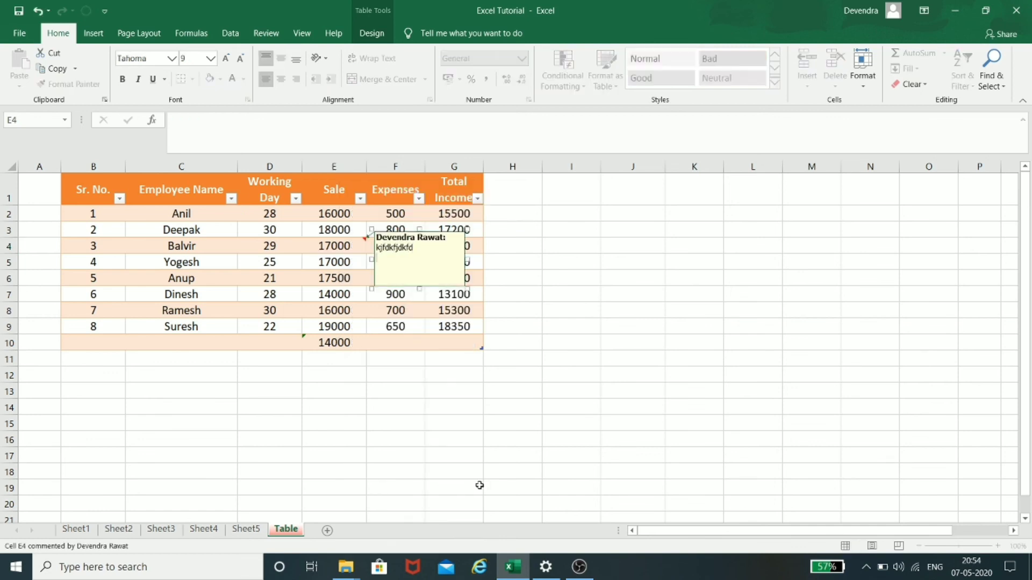
click(779, 322)
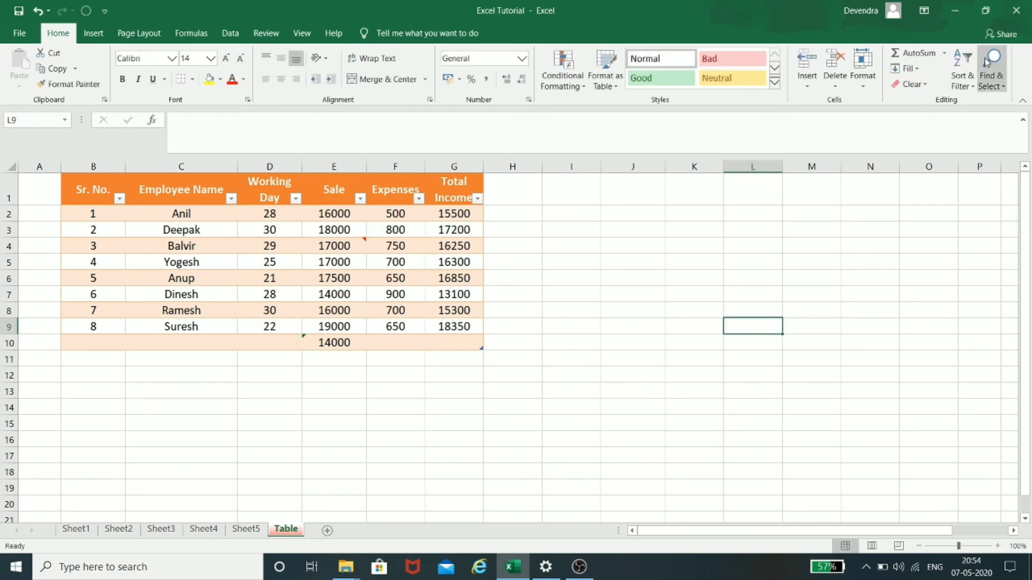
Use Go To Special to select all cells with comments on the sheet, and clear the selection.
click(988, 77)
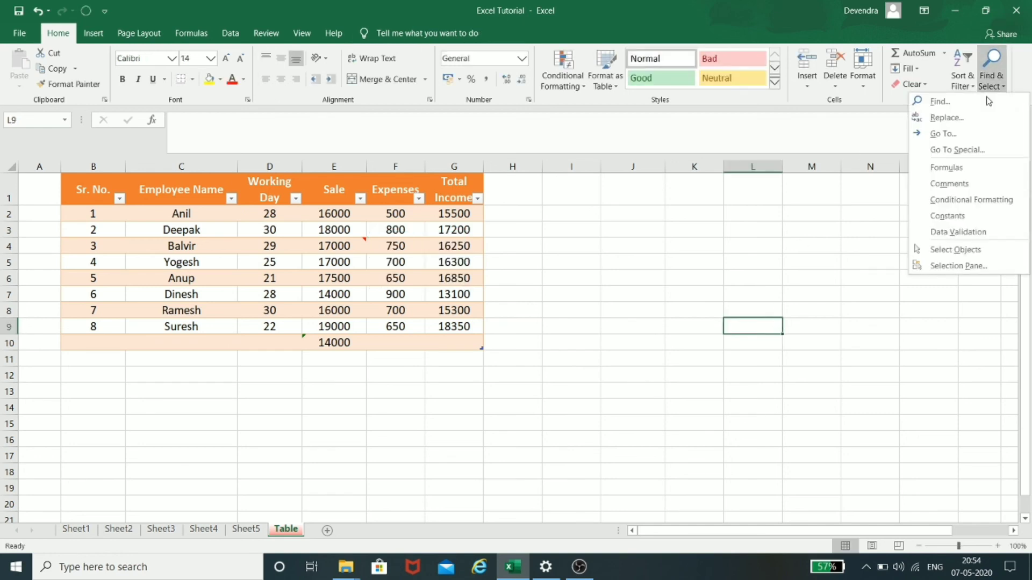
click(962, 148)
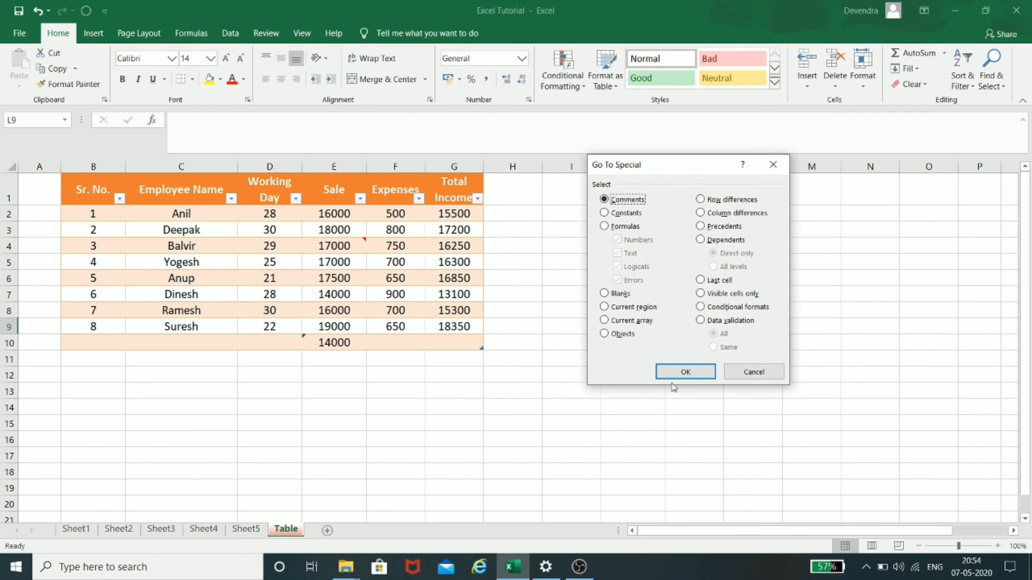
click(681, 367)
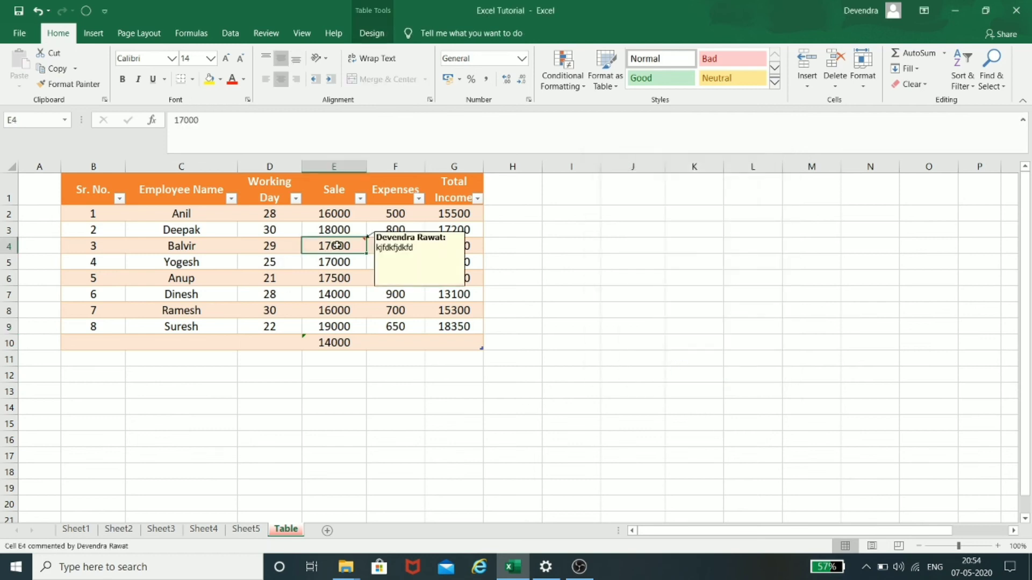
mouse_move(361, 248)
click(728, 389)
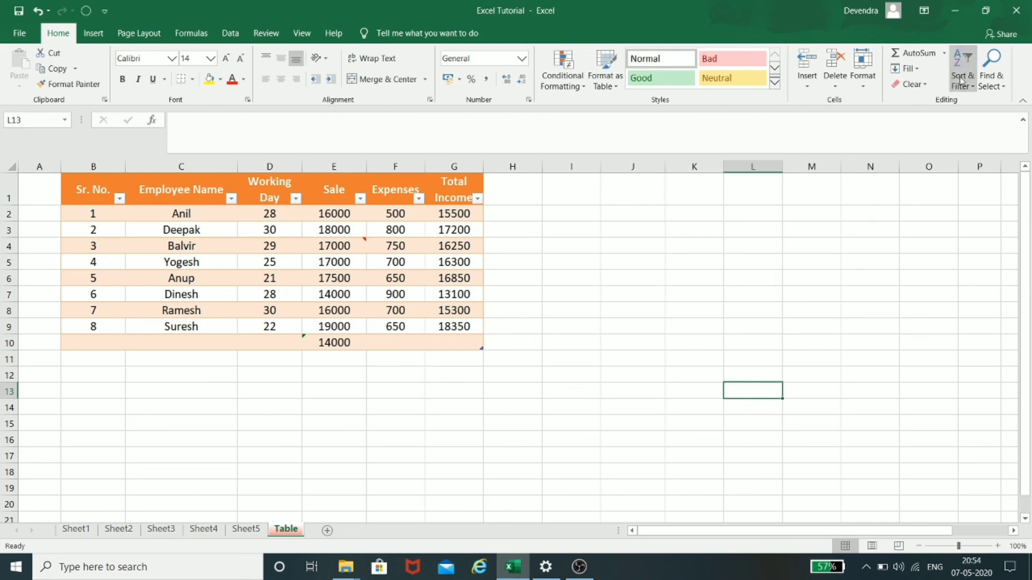
Use Go To Special to select all cells holding constants, and move to an empty cell outside the table.
click(991, 72)
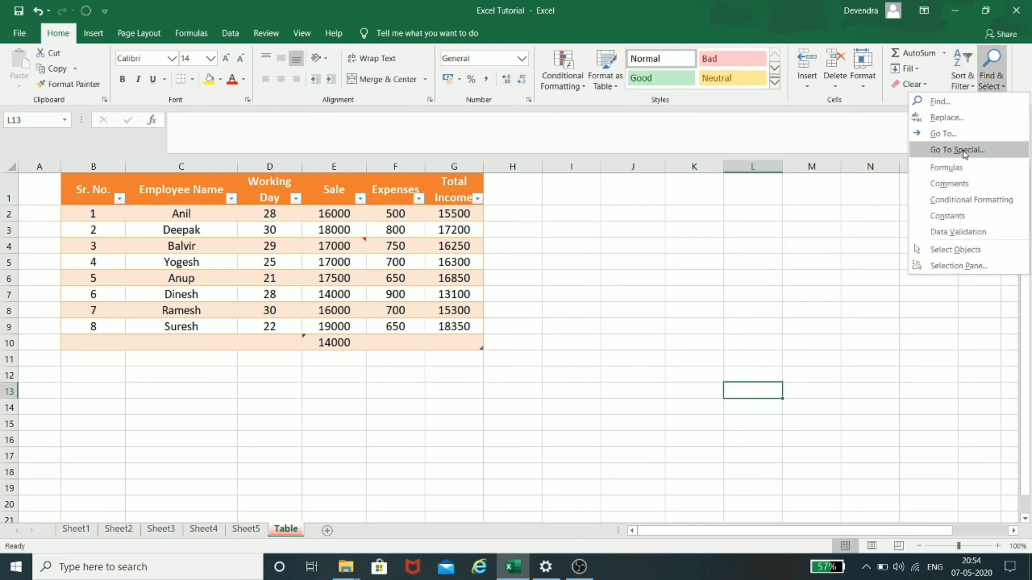
click(961, 151)
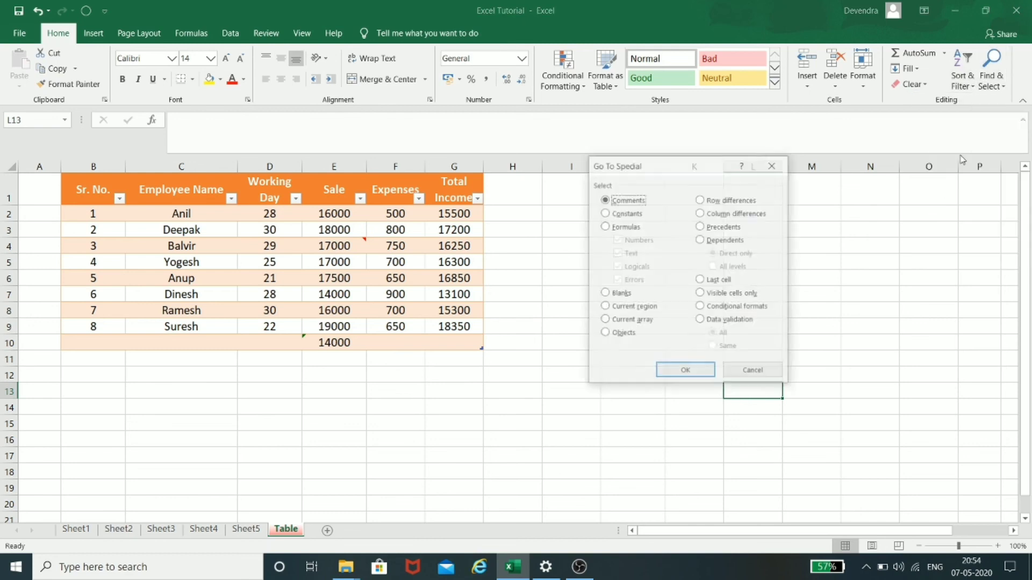
click(633, 215)
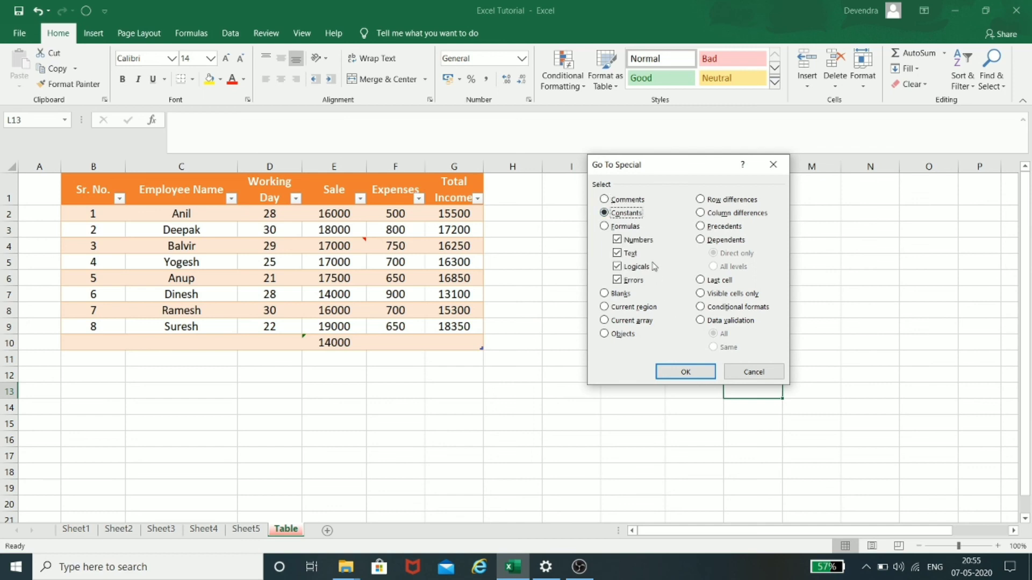
click(685, 372)
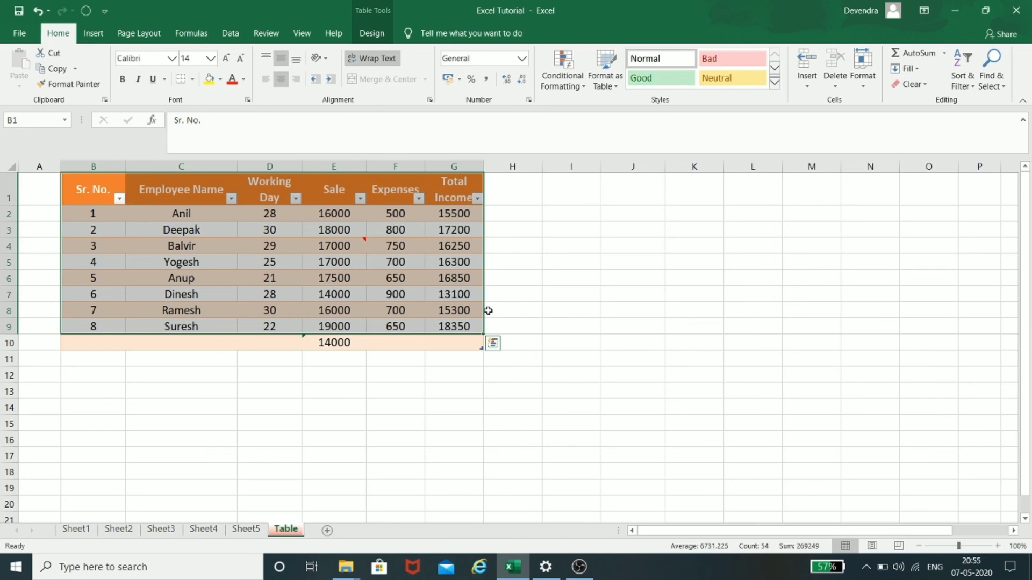
click(625, 340)
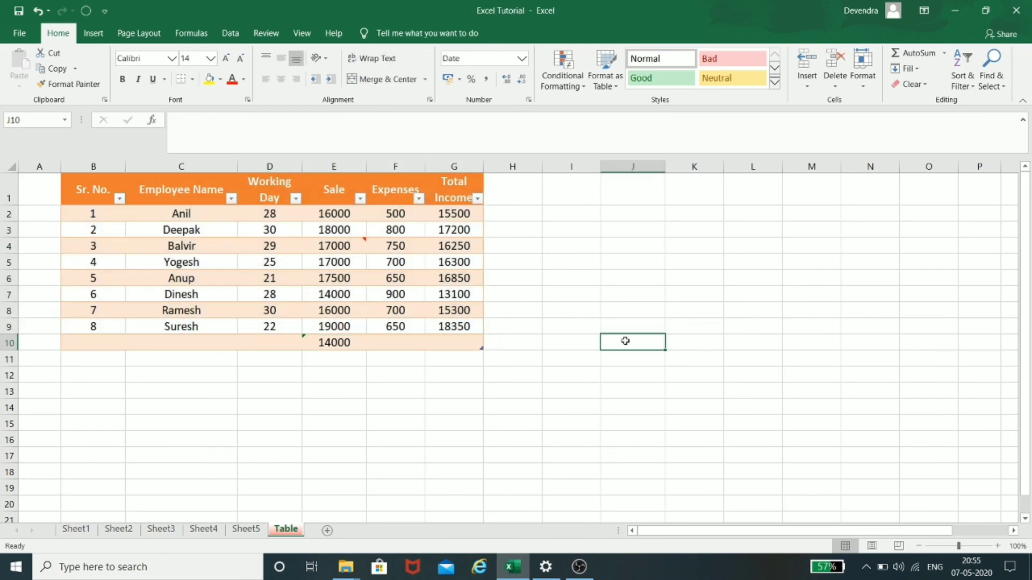
key(Left)
Use Go To Special to select the cells containing formulas of every result type, and deselect them.
click(991, 75)
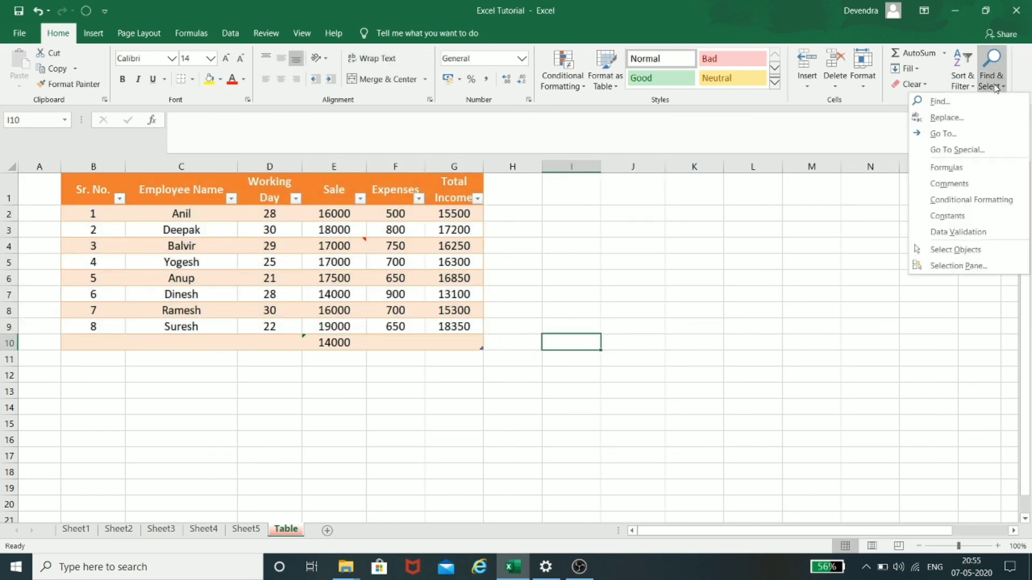
click(974, 150)
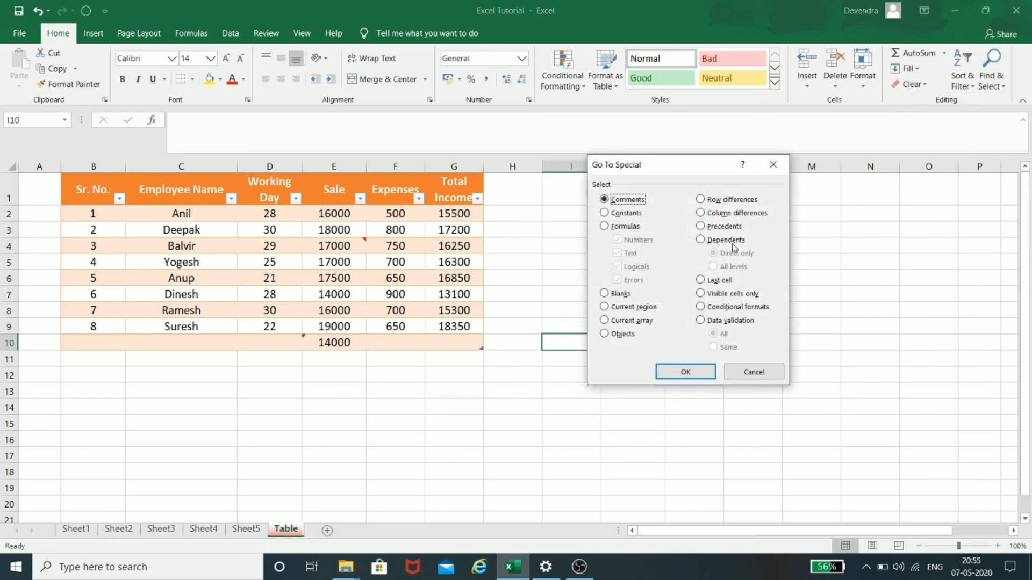
click(629, 228)
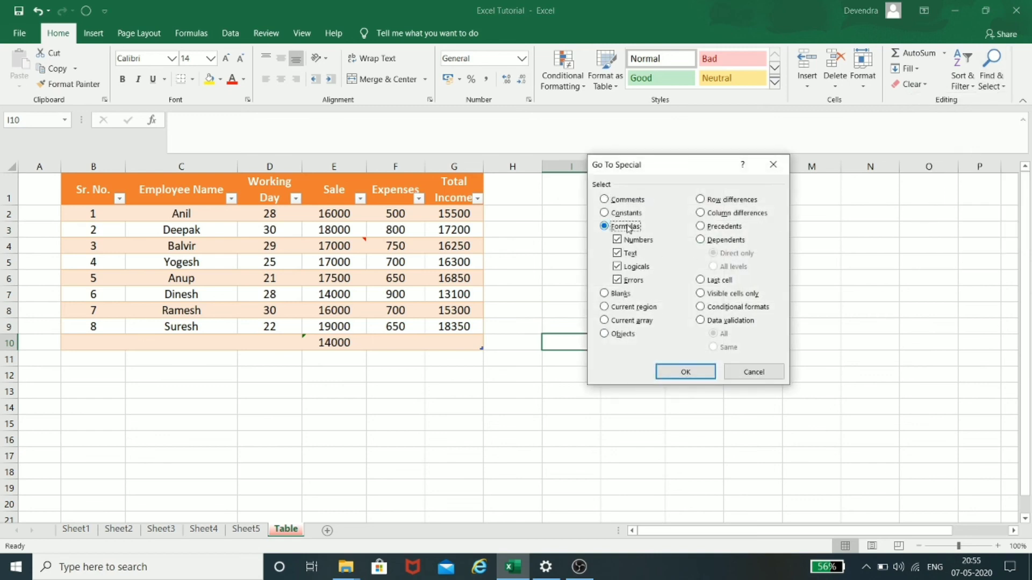
click(684, 372)
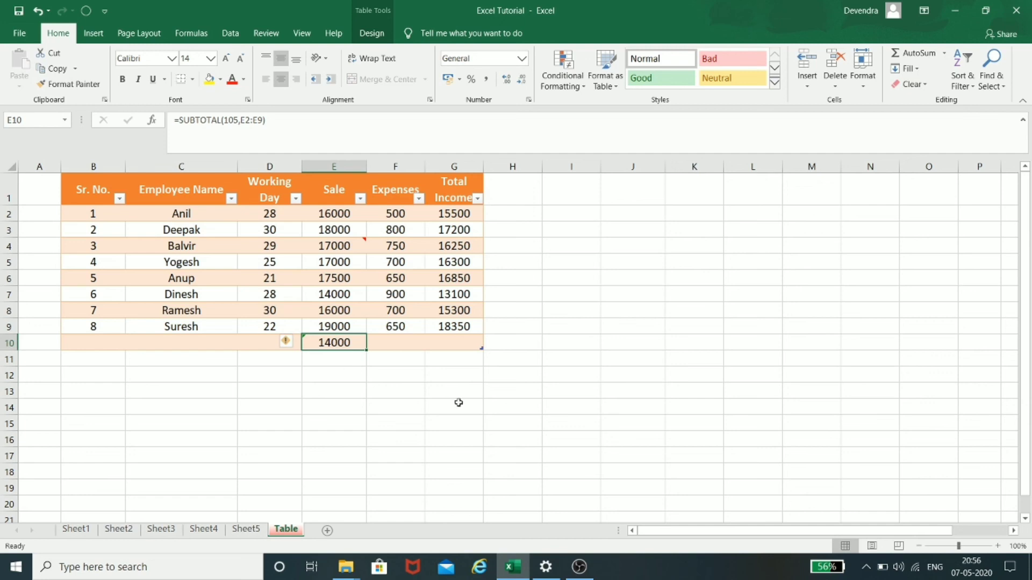
click(693, 310)
Use Go To Special to select all blank cells in the used area of the sheet.
click(992, 75)
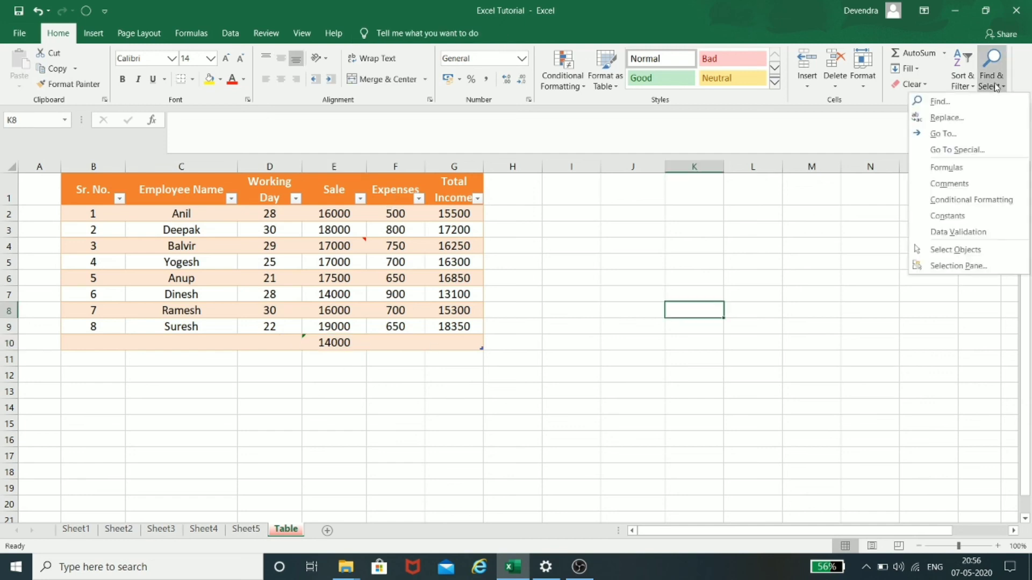
click(977, 151)
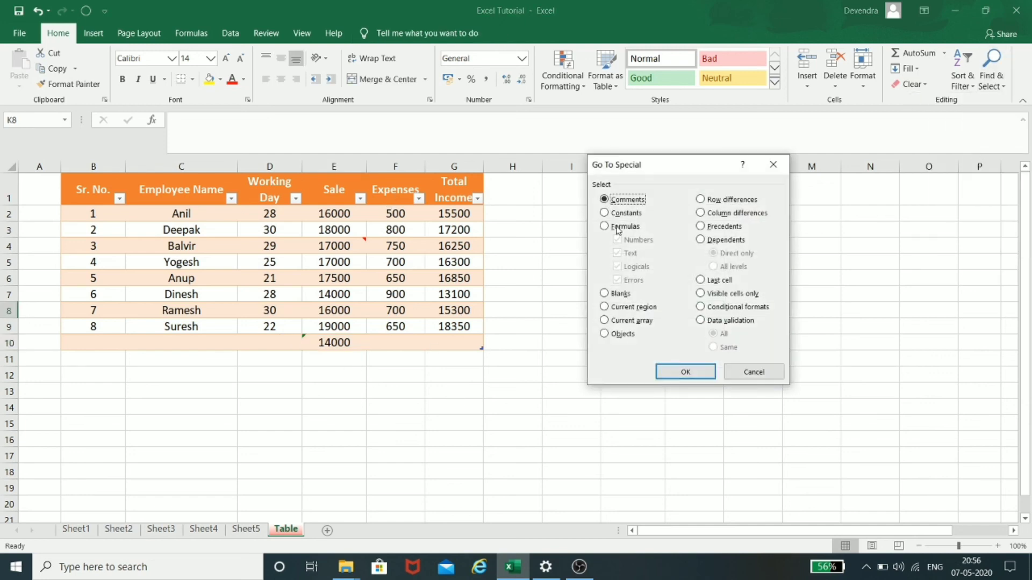
click(624, 295)
click(671, 373)
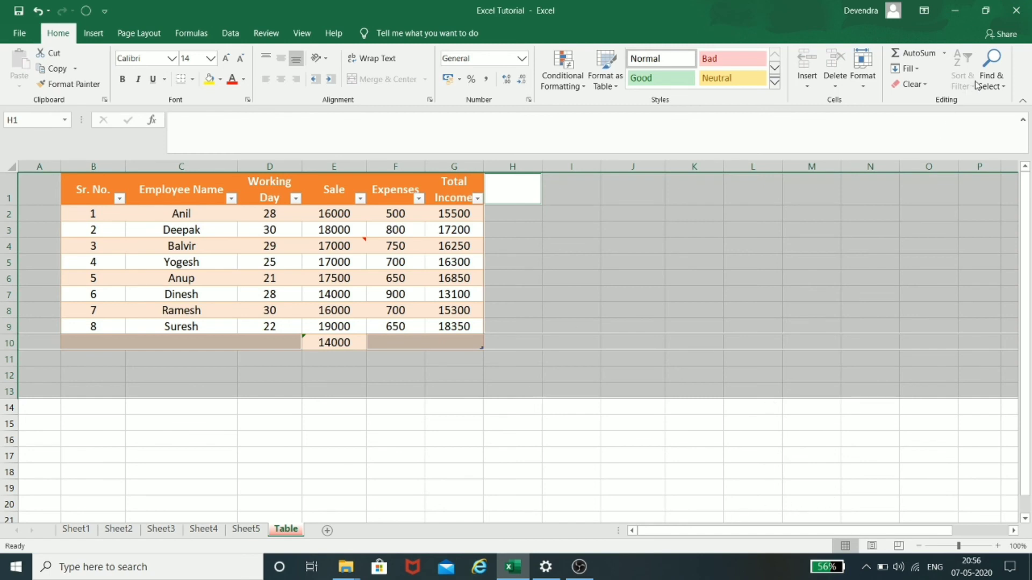
Try to select cells with comments within the selected blanks using Go To Special, and select empty cell I13.
click(992, 80)
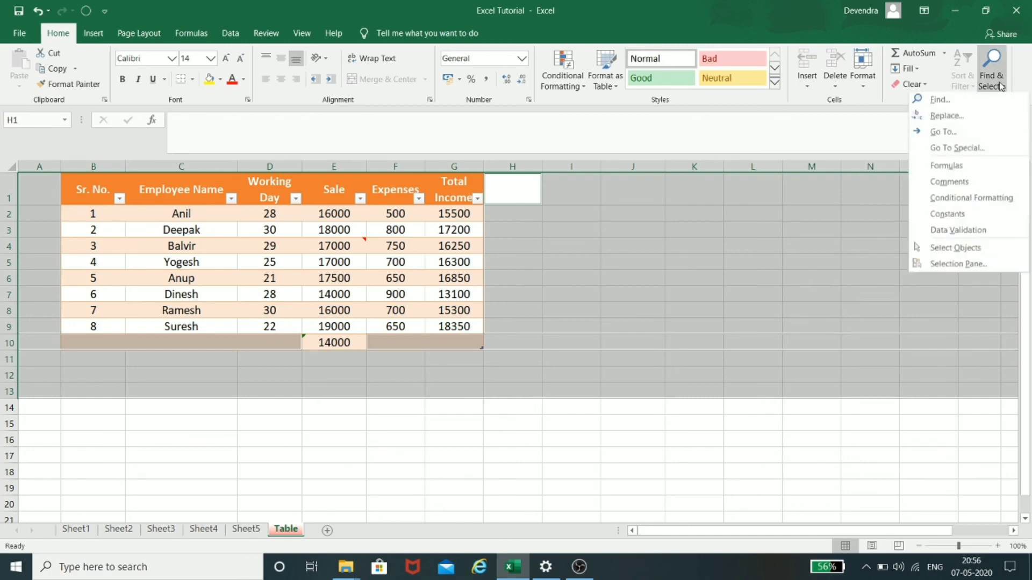
click(978, 148)
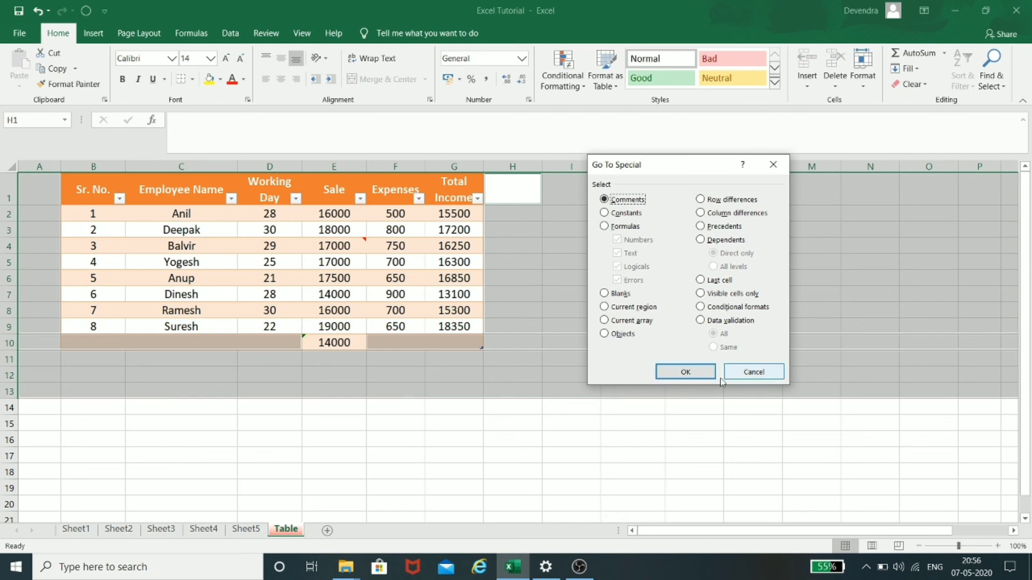
click(698, 374)
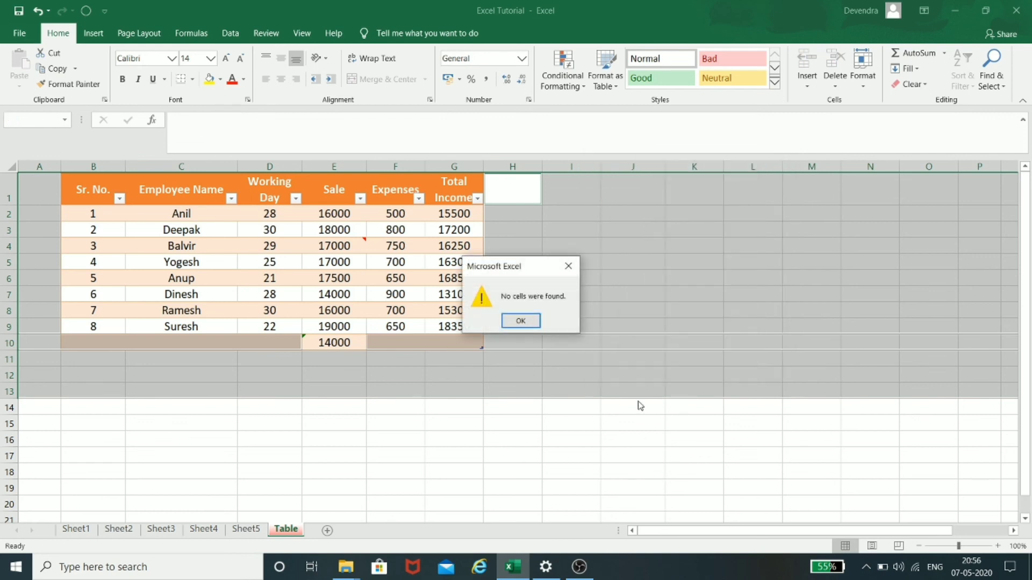
click(521, 321)
click(547, 386)
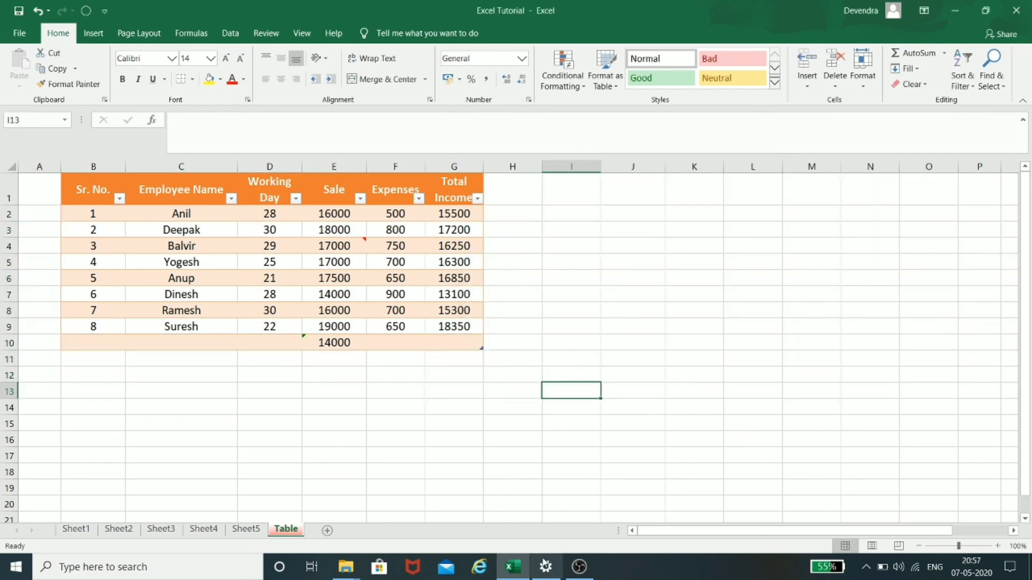
mouse_move(545, 568)
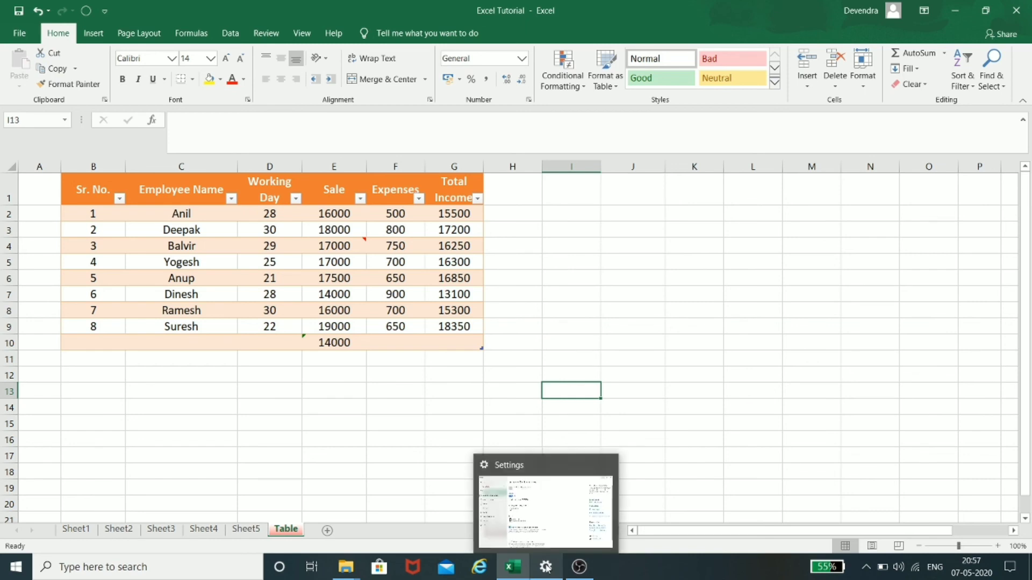